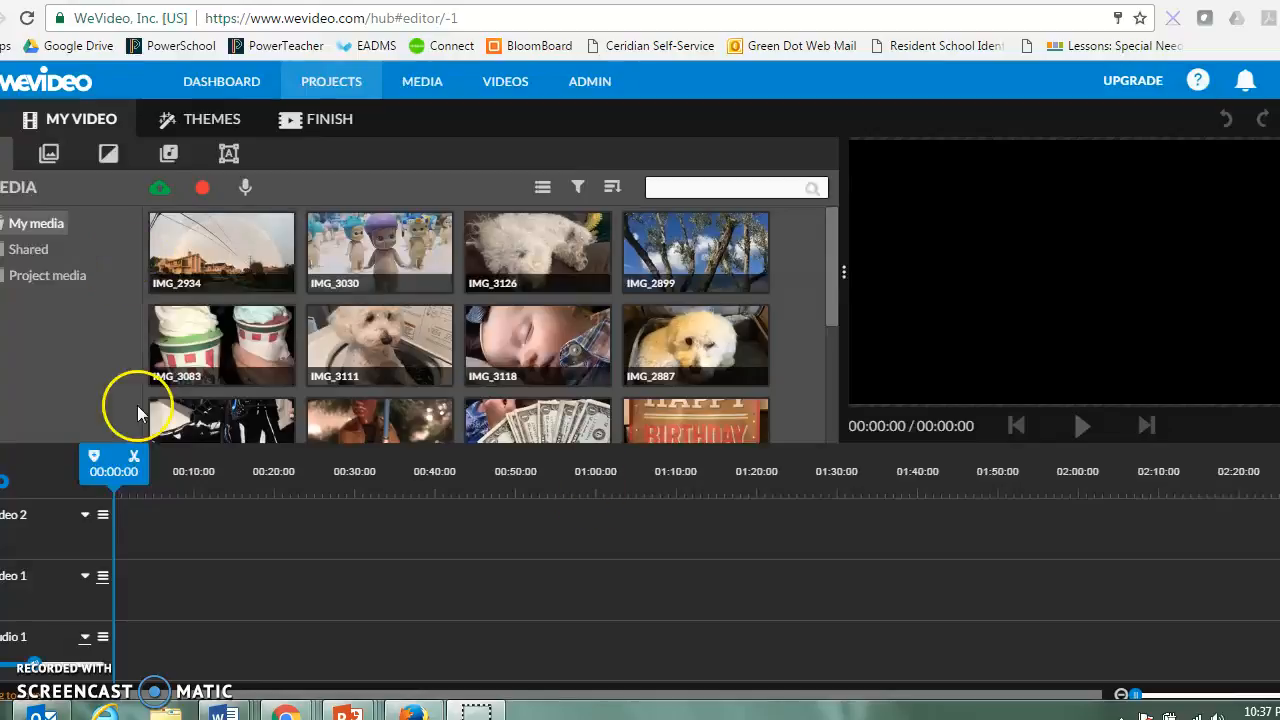
Preview the IMG_2934 photo and play part of the 56-second File_000 video in My media.
{"action": "left_click", "coordinate": [244, 254]}
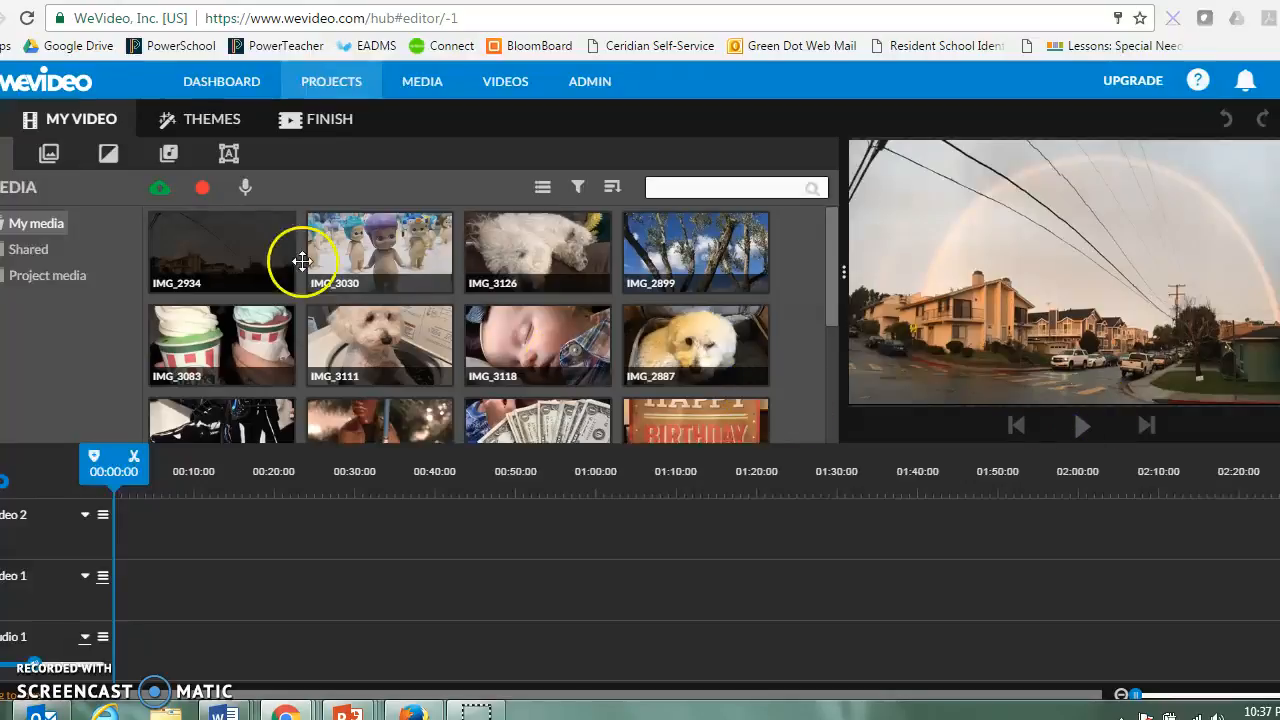
{"action": "scroll", "coordinate": [621, 260], "scroll_direction": "down", "scroll_amount": 3}
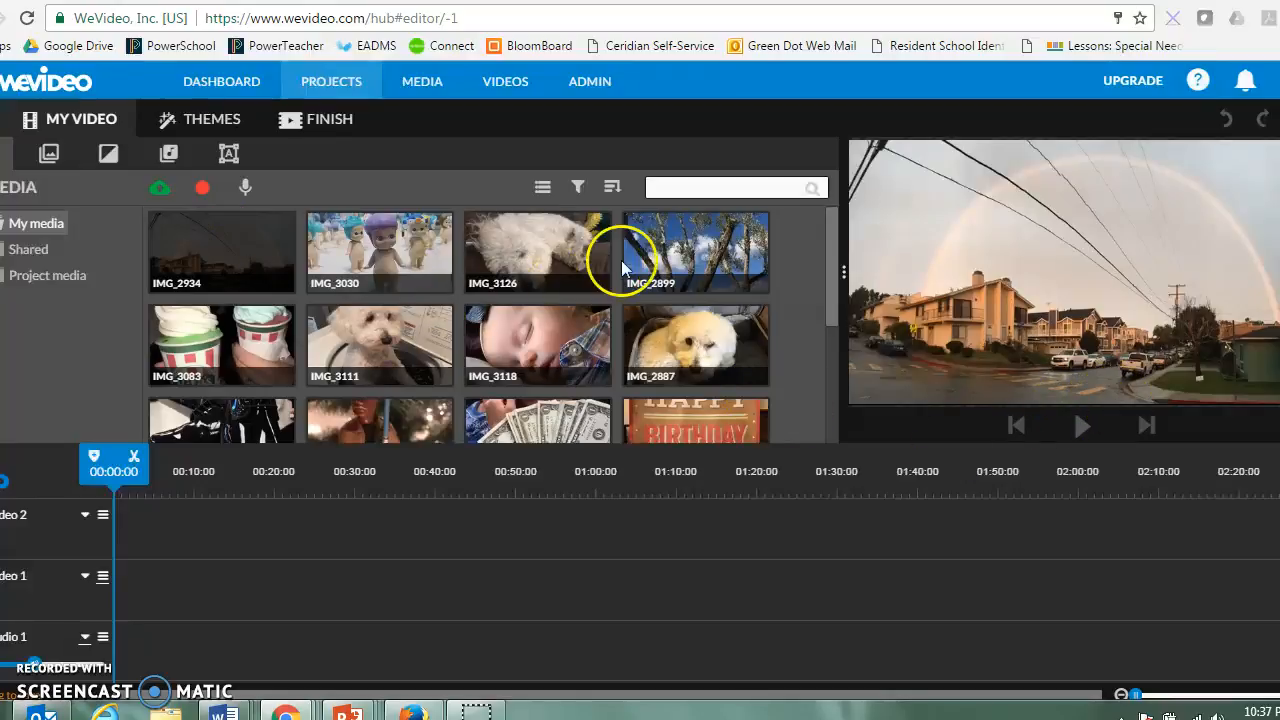
{"action": "left_click", "coordinate": [516, 308]}
{"action": "left_click", "coordinate": [1085, 424]}
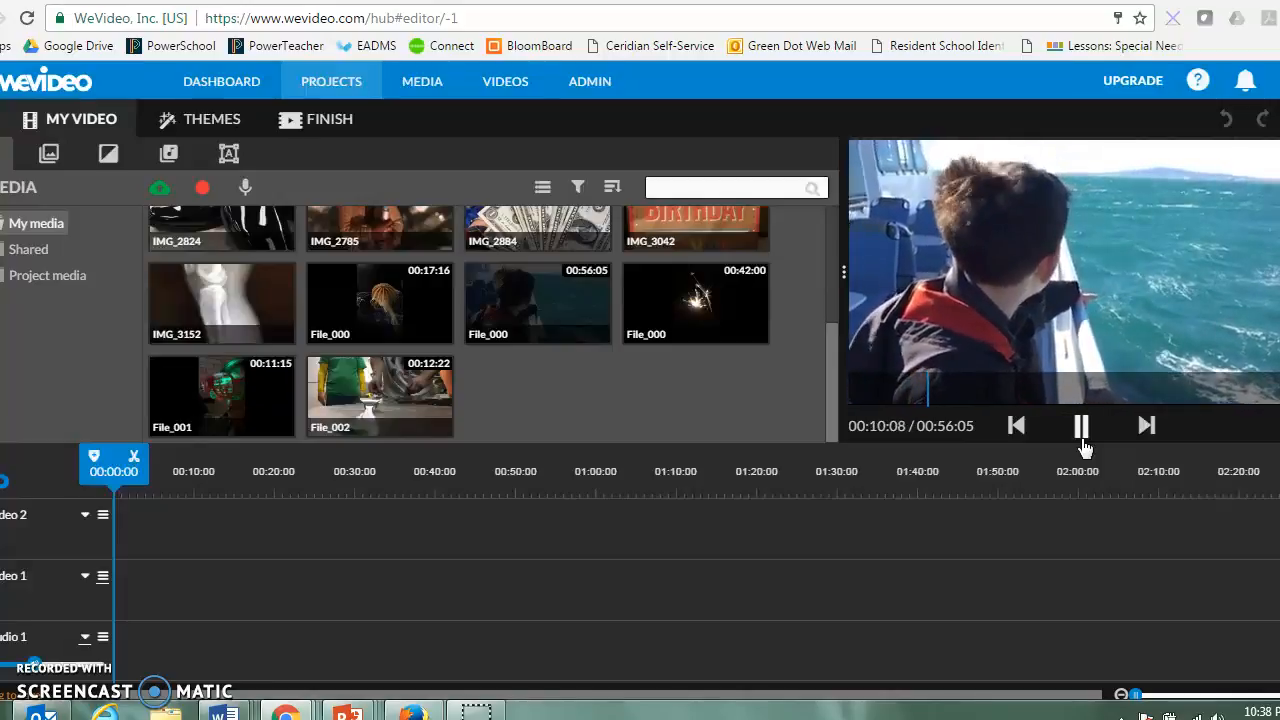
{"action": "left_click", "coordinate": [1082, 440]}
Preview the IMG_3118 and IMG_2887 photos in My media.
{"action": "scroll", "coordinate": [480, 314], "scroll_direction": "up", "scroll_amount": 2}
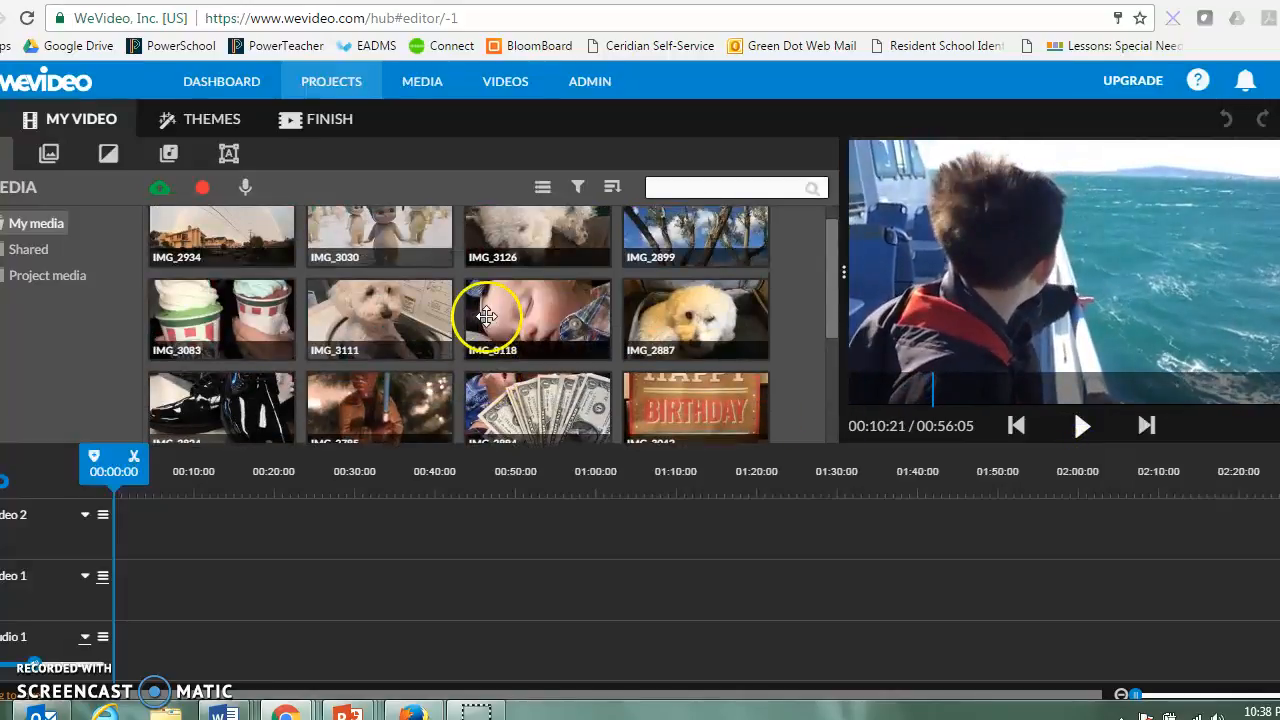
{"action": "left_click", "coordinate": [532, 314]}
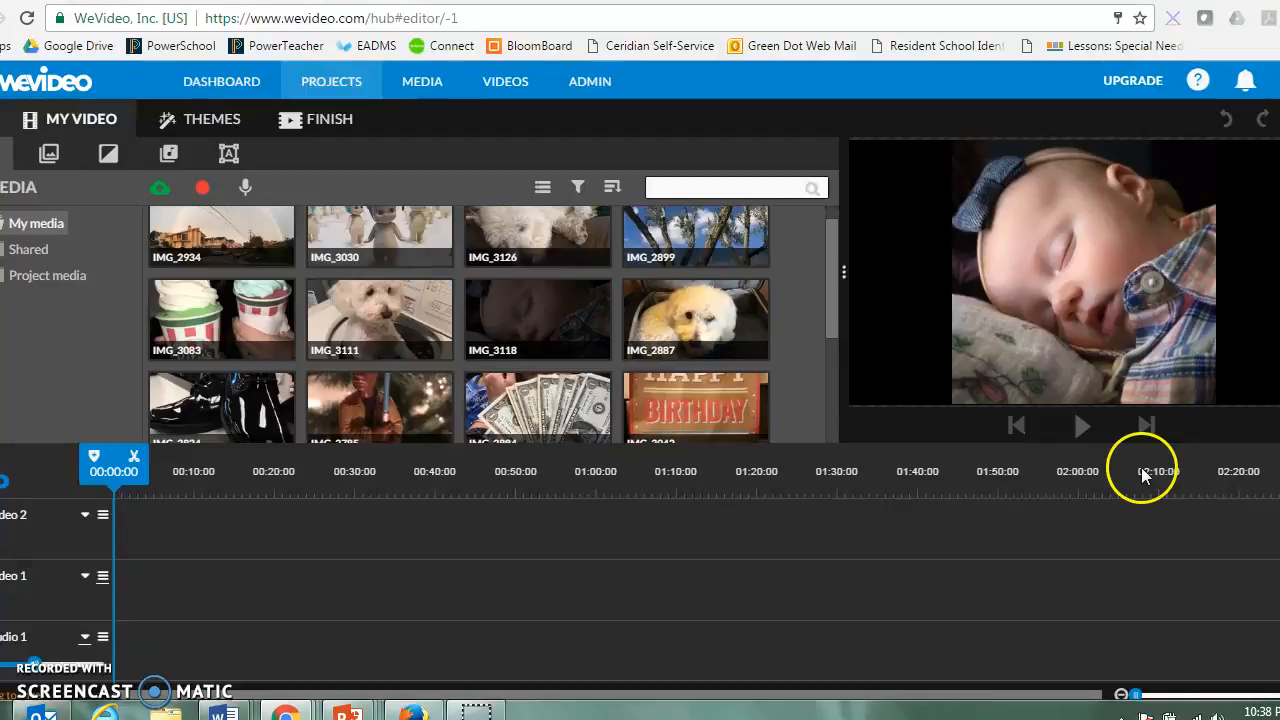
{"action": "left_click", "coordinate": [714, 292]}
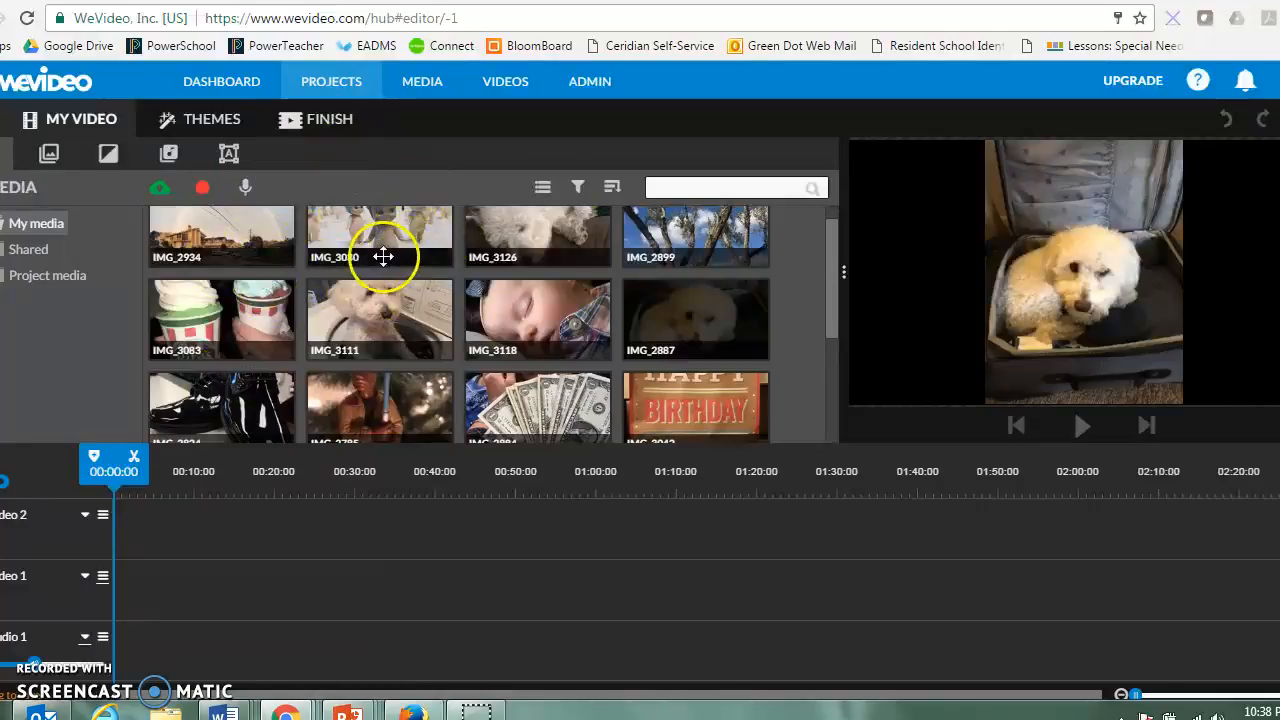
{"action": "left_click", "coordinate": [965, 281]}
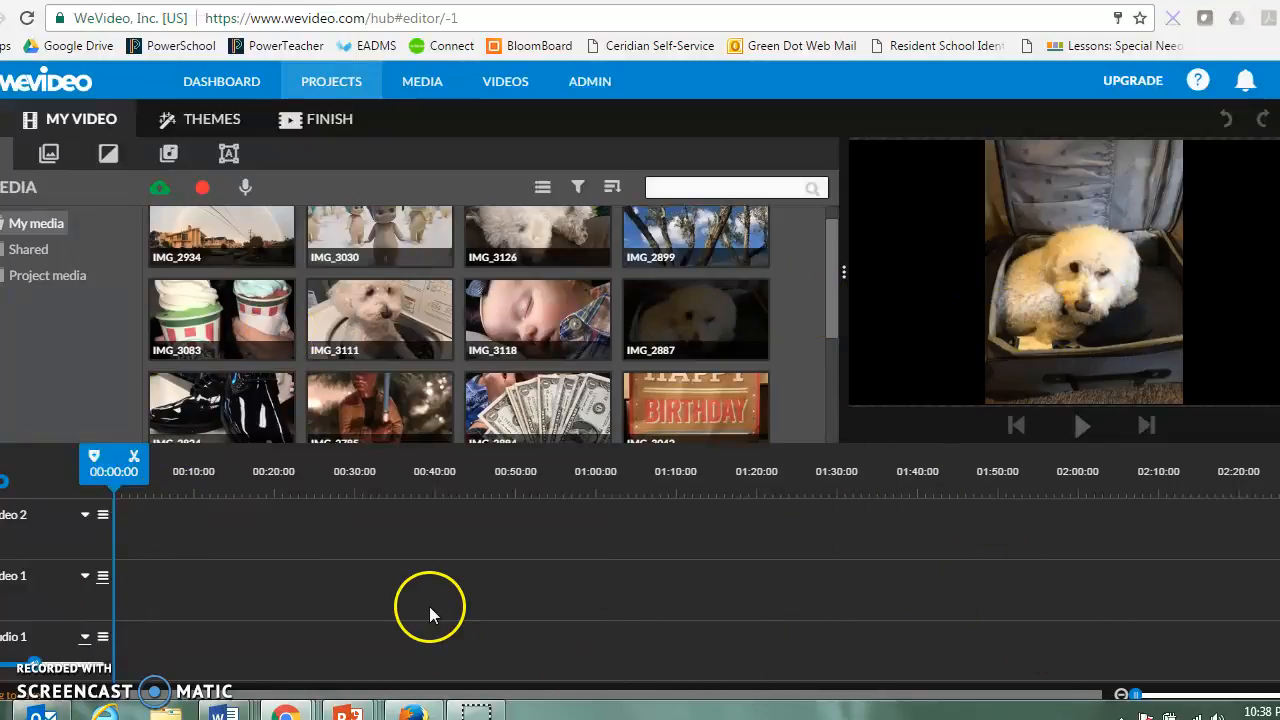
Browse the graphics library's Backgrounds, Solids, Overlays and Frames categories.
{"action": "left_click", "coordinate": [52, 163]}
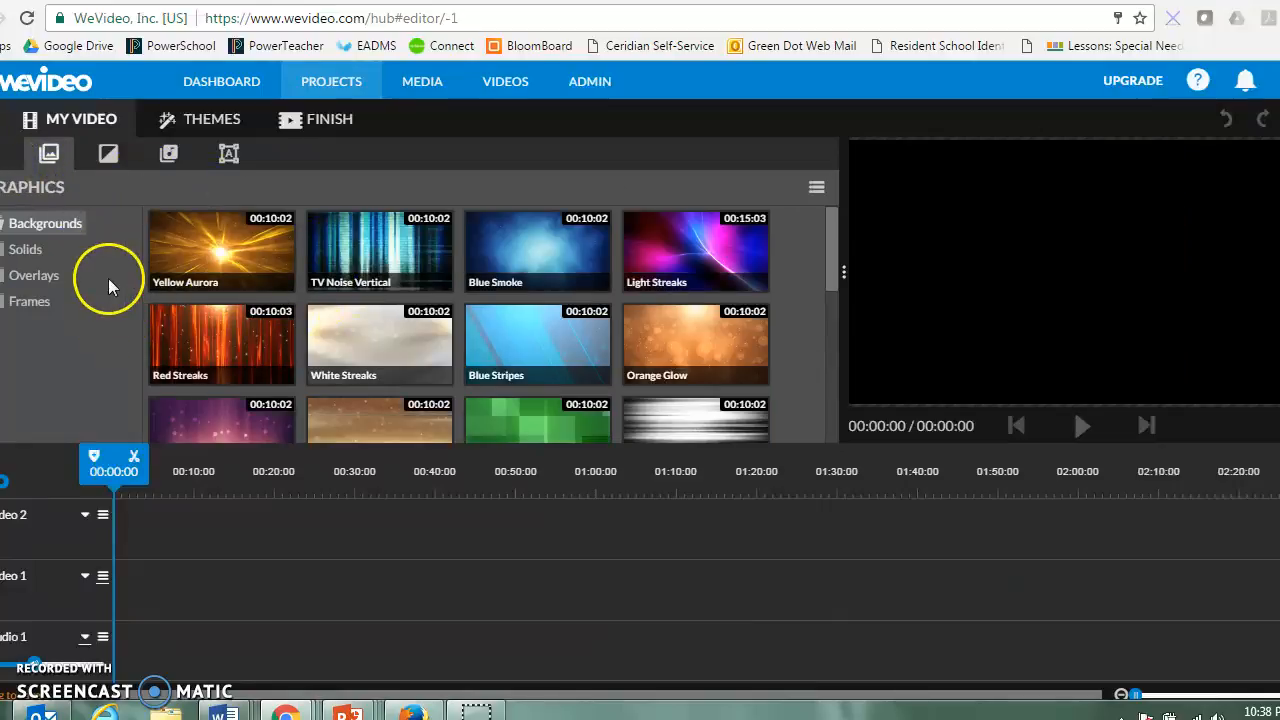
{"action": "left_click", "coordinate": [28, 251]}
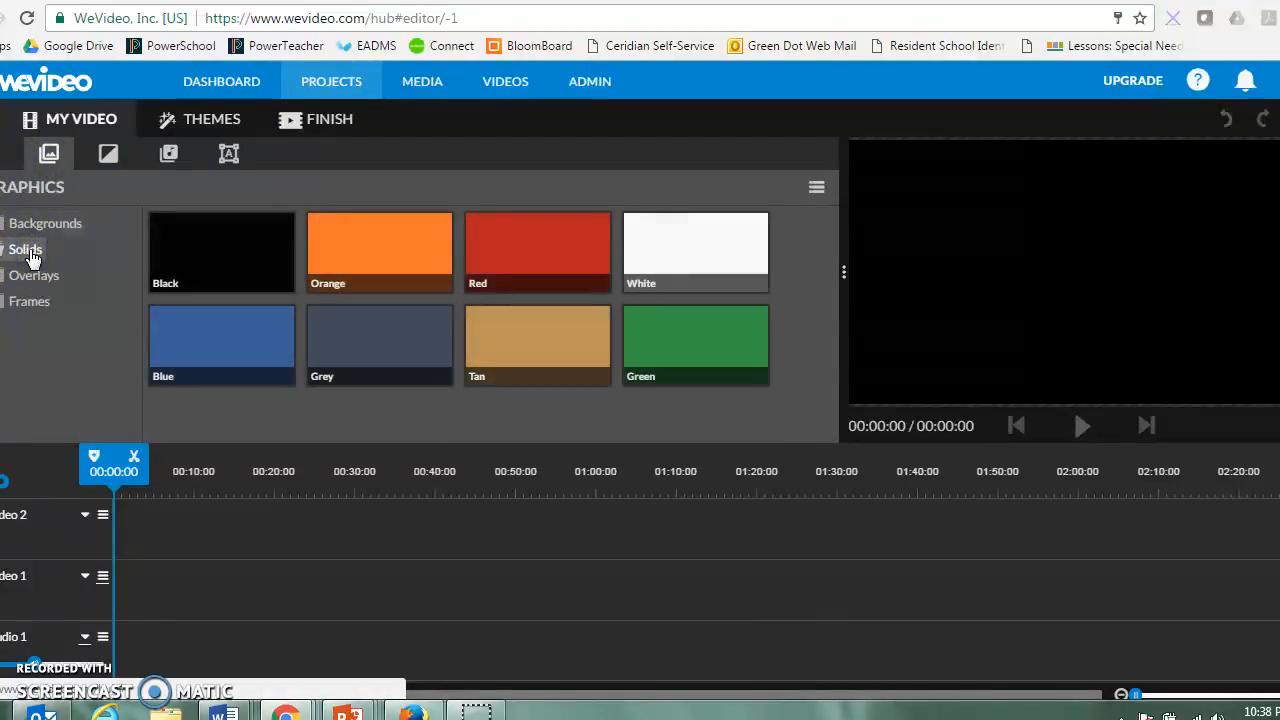
{"action": "left_click", "coordinate": [36, 275]}
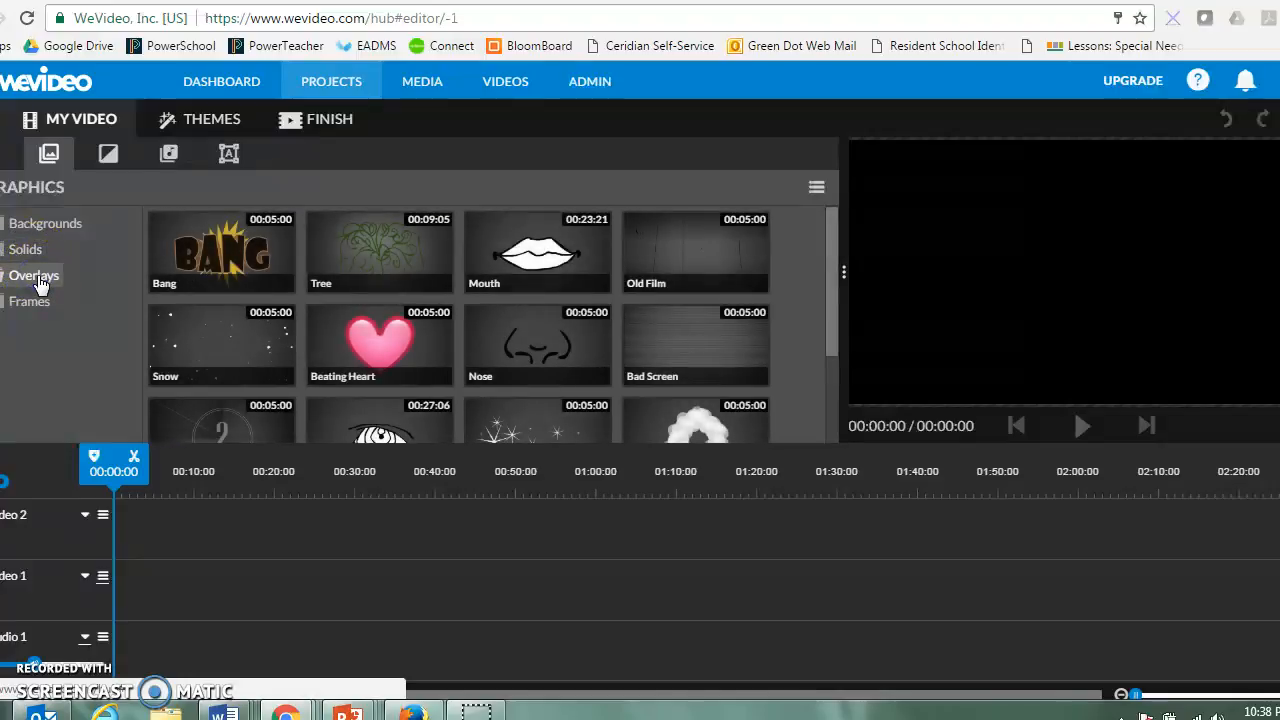
{"action": "left_click", "coordinate": [39, 318]}
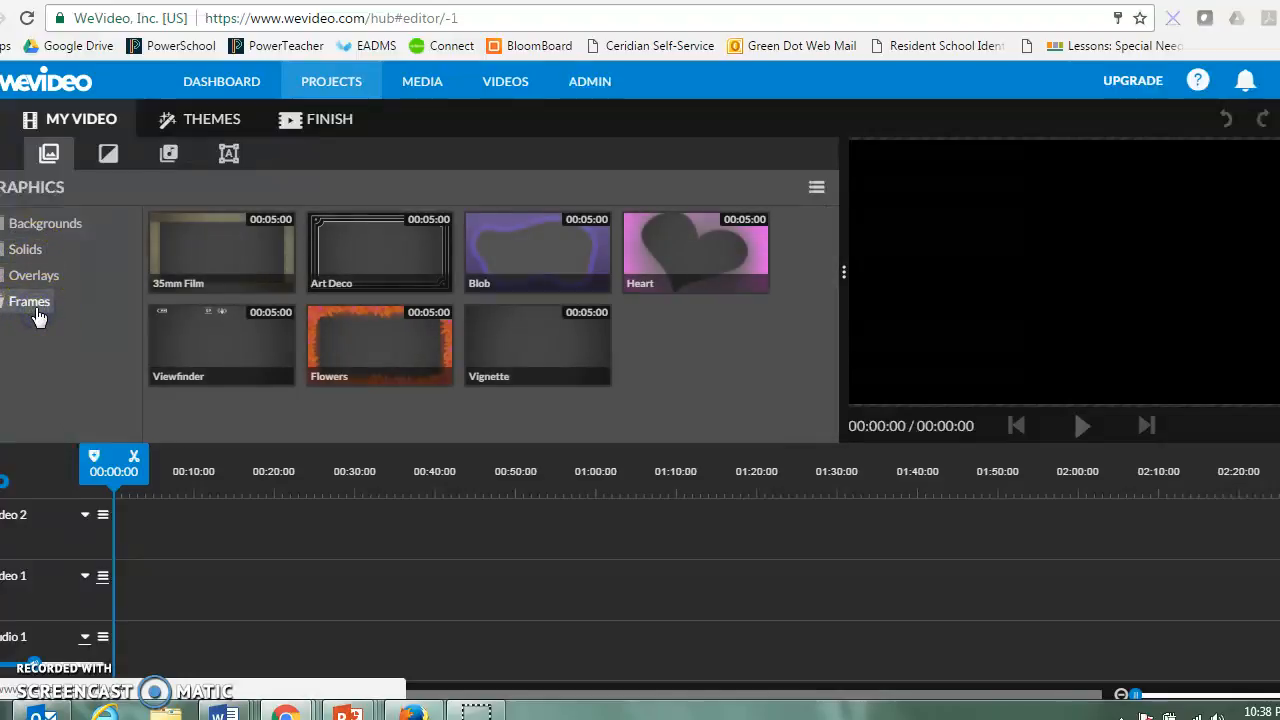
{"action": "left_click", "coordinate": [46, 277]}
{"action": "left_click", "coordinate": [34, 300]}
{"action": "left_click", "coordinate": [40, 280]}
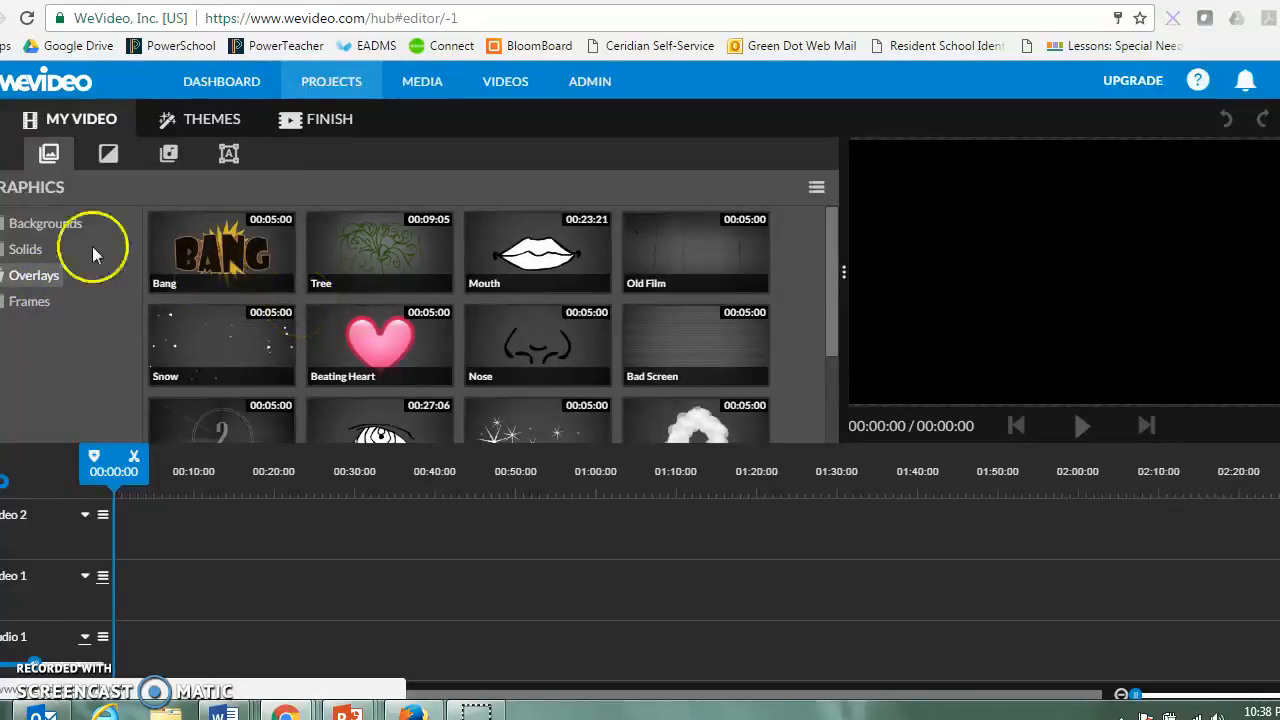
Preview the White, Red, Orange and Black solid color graphics.
{"action": "left_click", "coordinate": [28, 252]}
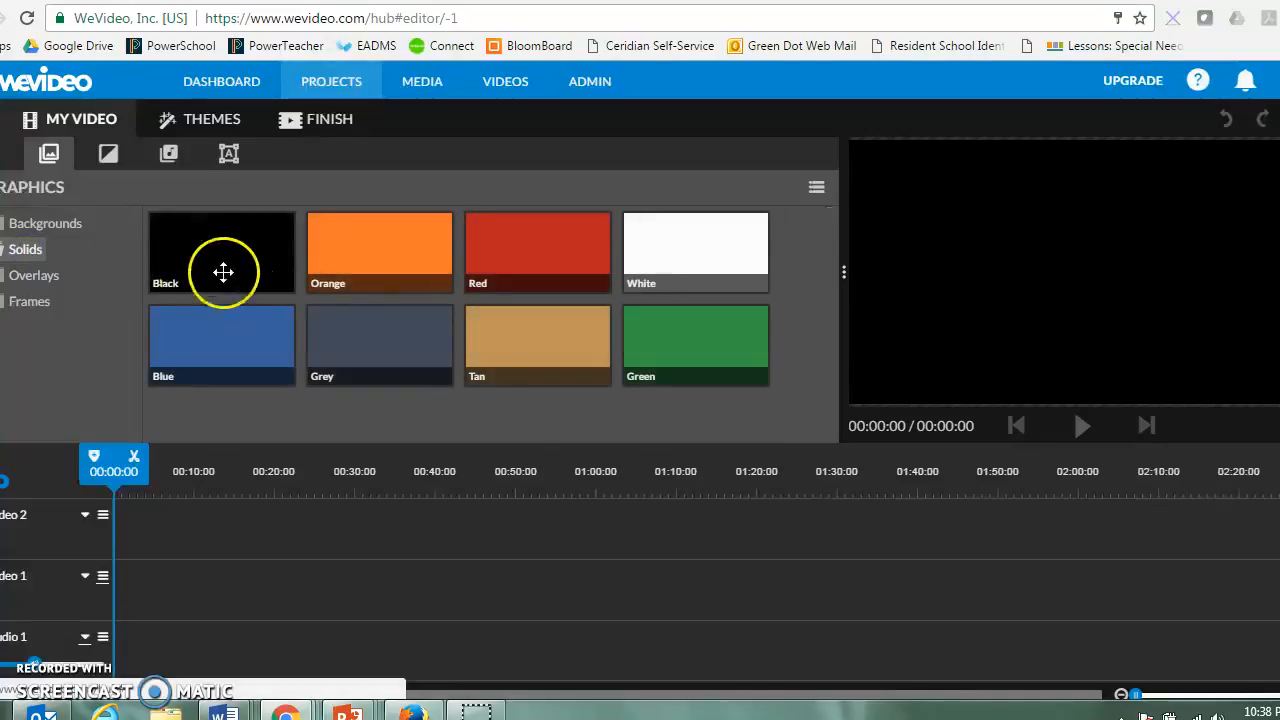
{"action": "left_click", "coordinate": [642, 258]}
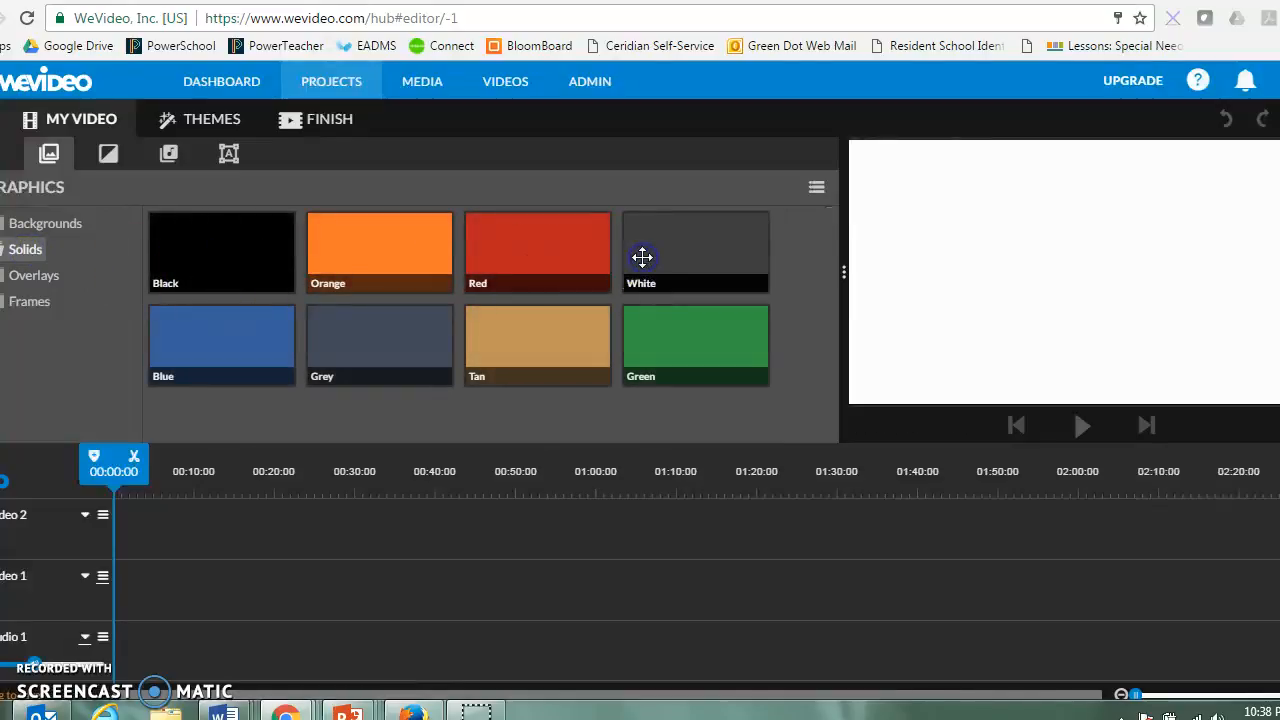
{"action": "left_click", "coordinate": [591, 257]}
{"action": "left_click", "coordinate": [386, 252]}
{"action": "left_click", "coordinate": [234, 257]}
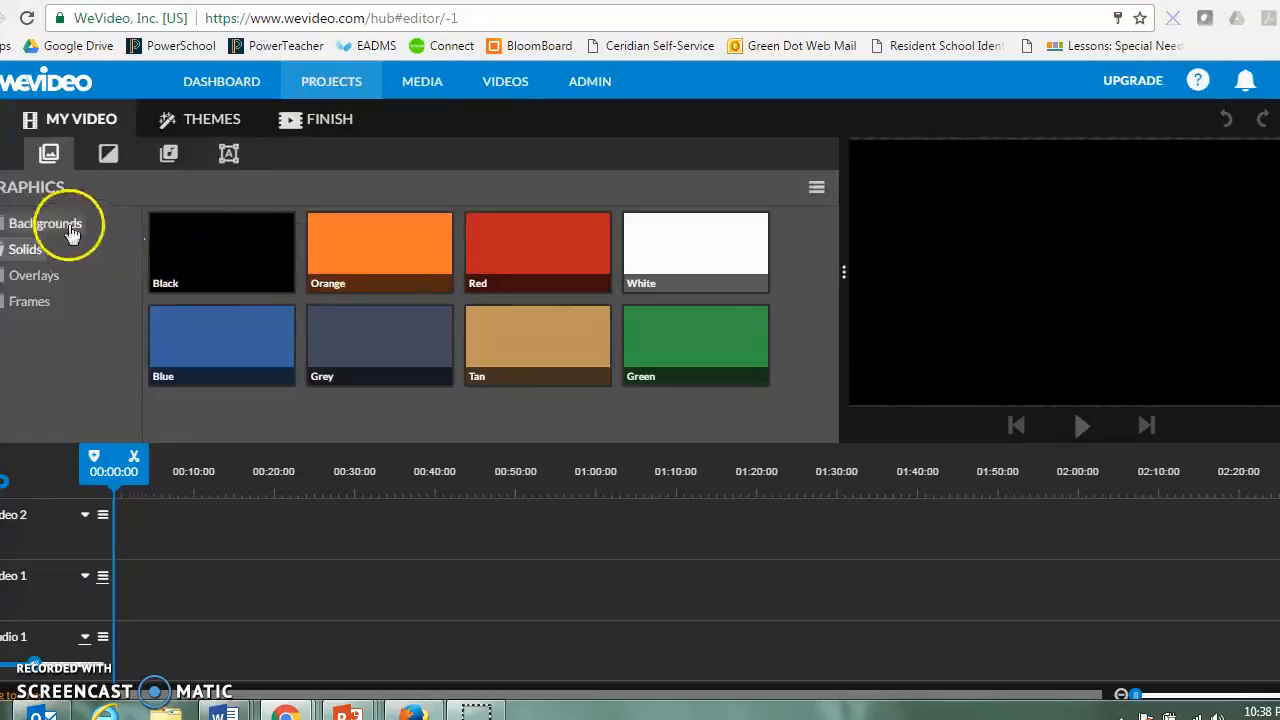
Play the Hyperspace background in the preview and look over the other Backgrounds and Solids.
{"action": "left_click", "coordinate": [72, 230]}
{"action": "scroll", "coordinate": [510, 245], "scroll_direction": "down", "scroll_amount": 5}
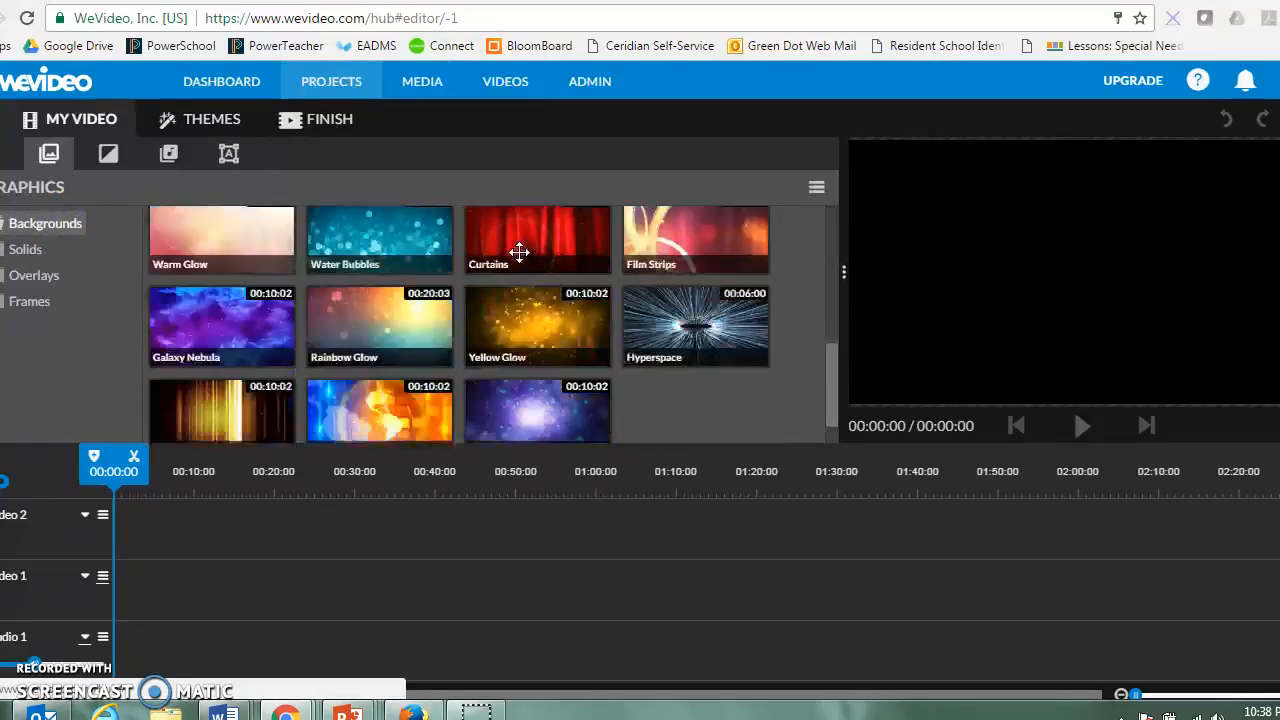
{"action": "scroll", "coordinate": [519, 251], "scroll_direction": "down", "scroll_amount": 1}
{"action": "left_click", "coordinate": [697, 314]}
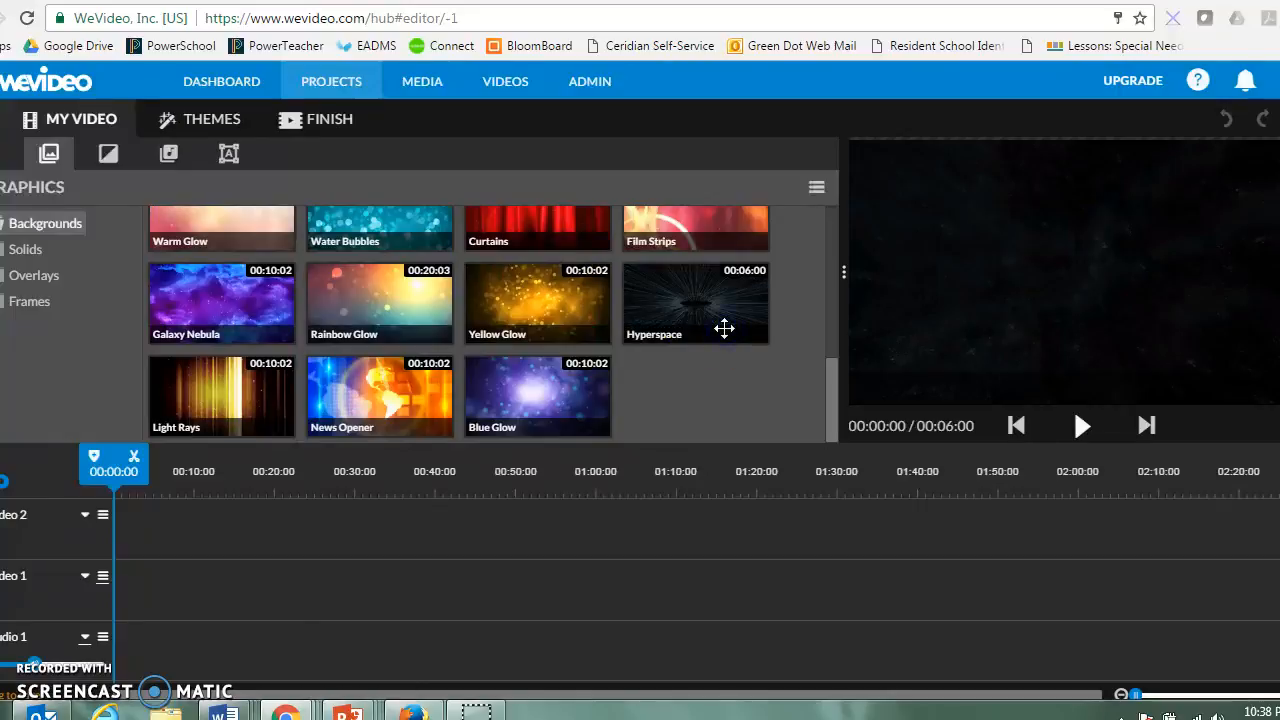
{"action": "left_click", "coordinate": [1081, 426]}
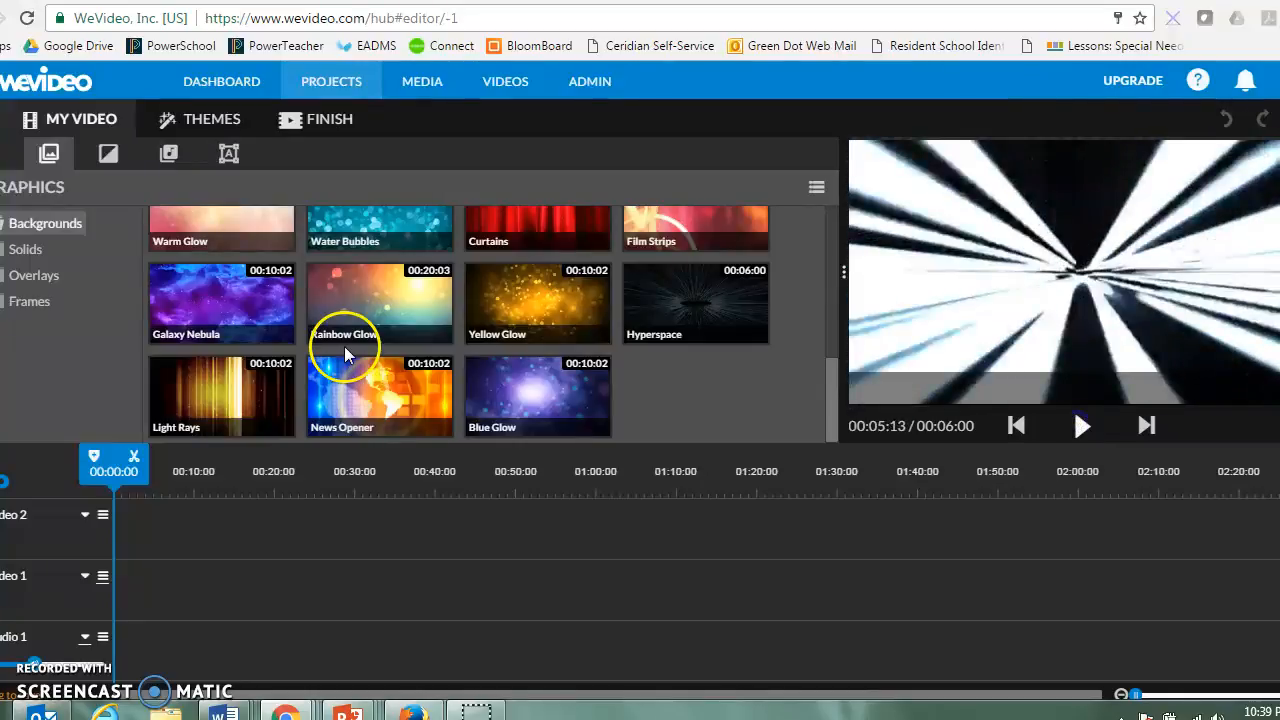
{"action": "scroll", "coordinate": [350, 395], "scroll_direction": "down", "scroll_amount": 3}
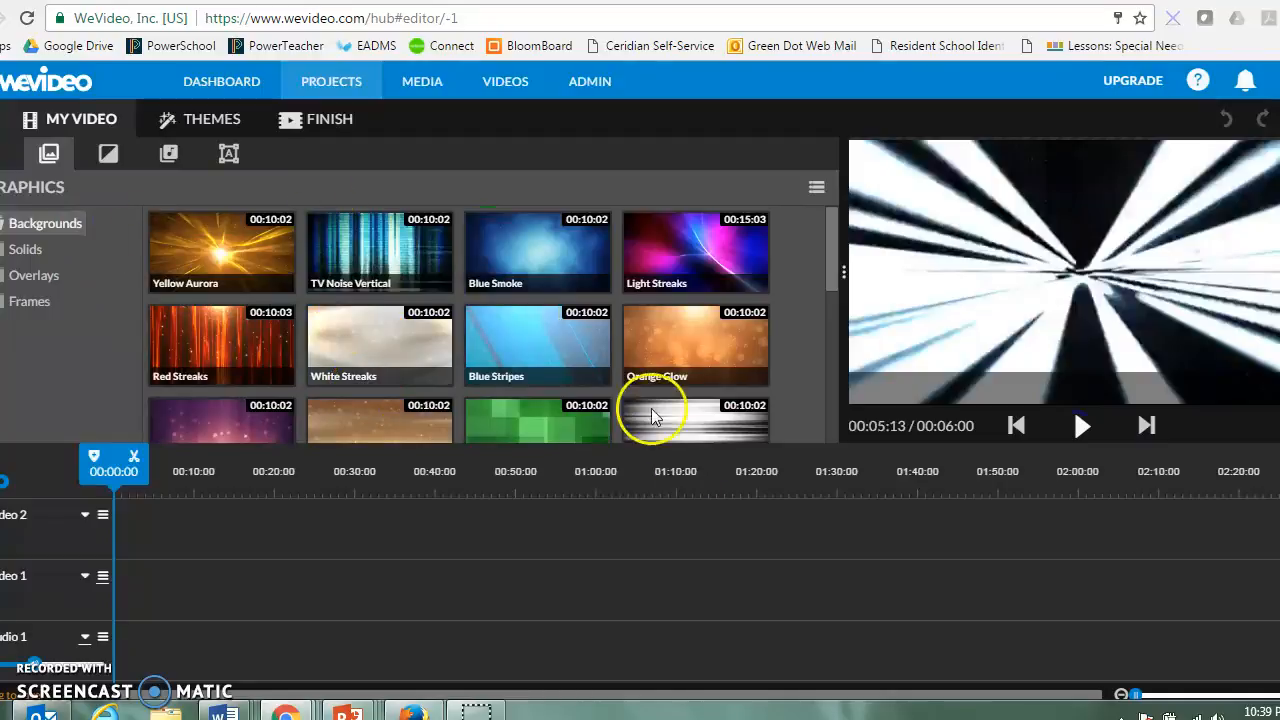
{"action": "left_click", "coordinate": [72, 250]}
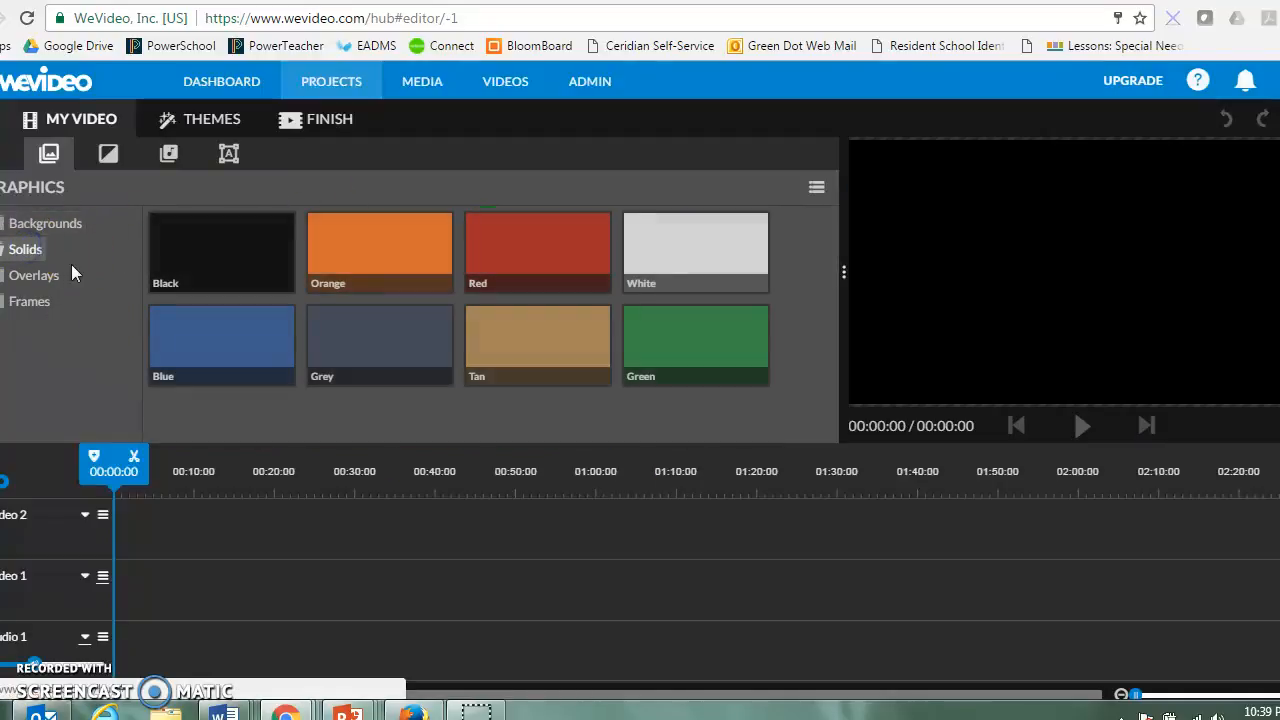
{"action": "left_click", "coordinate": [45, 223]}
Look through the Standard transitions library from Cross fade down to Radial.
{"action": "left_click", "coordinate": [108, 153]}
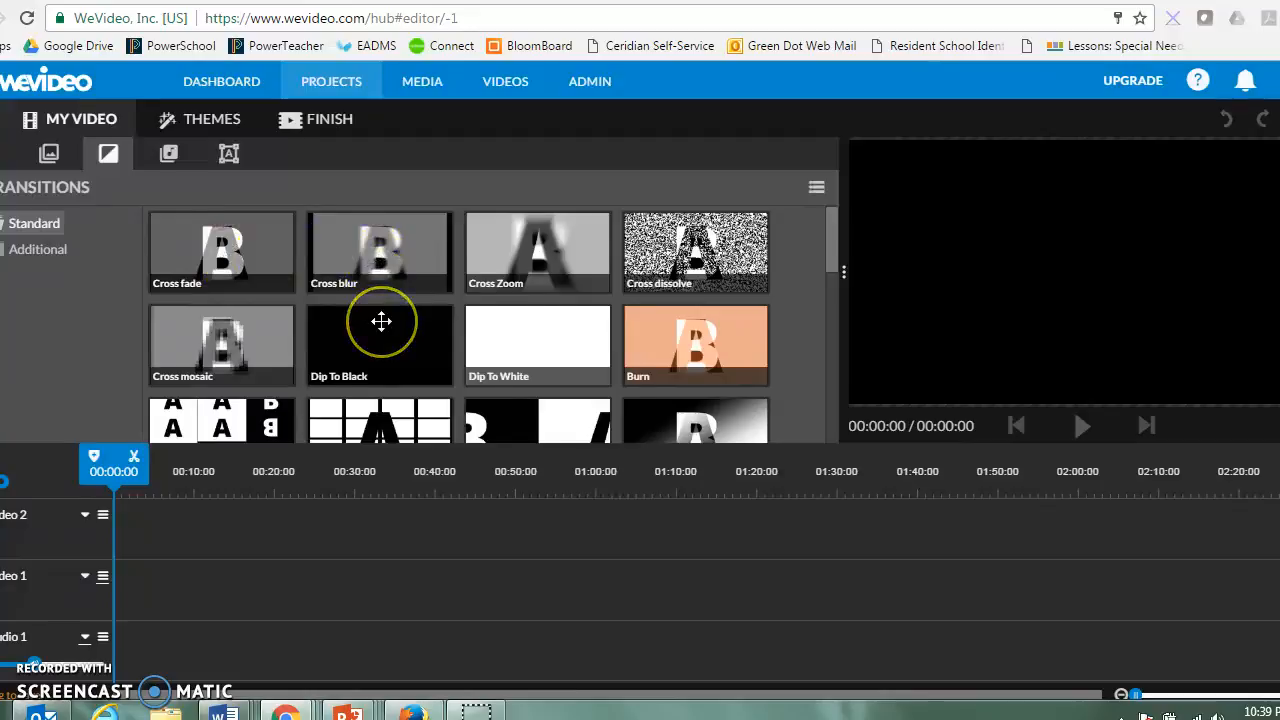
{"action": "scroll", "coordinate": [384, 320], "scroll_direction": "down", "scroll_amount": 6}
{"action": "scroll", "coordinate": [381, 321], "scroll_direction": "down", "scroll_amount": 2}
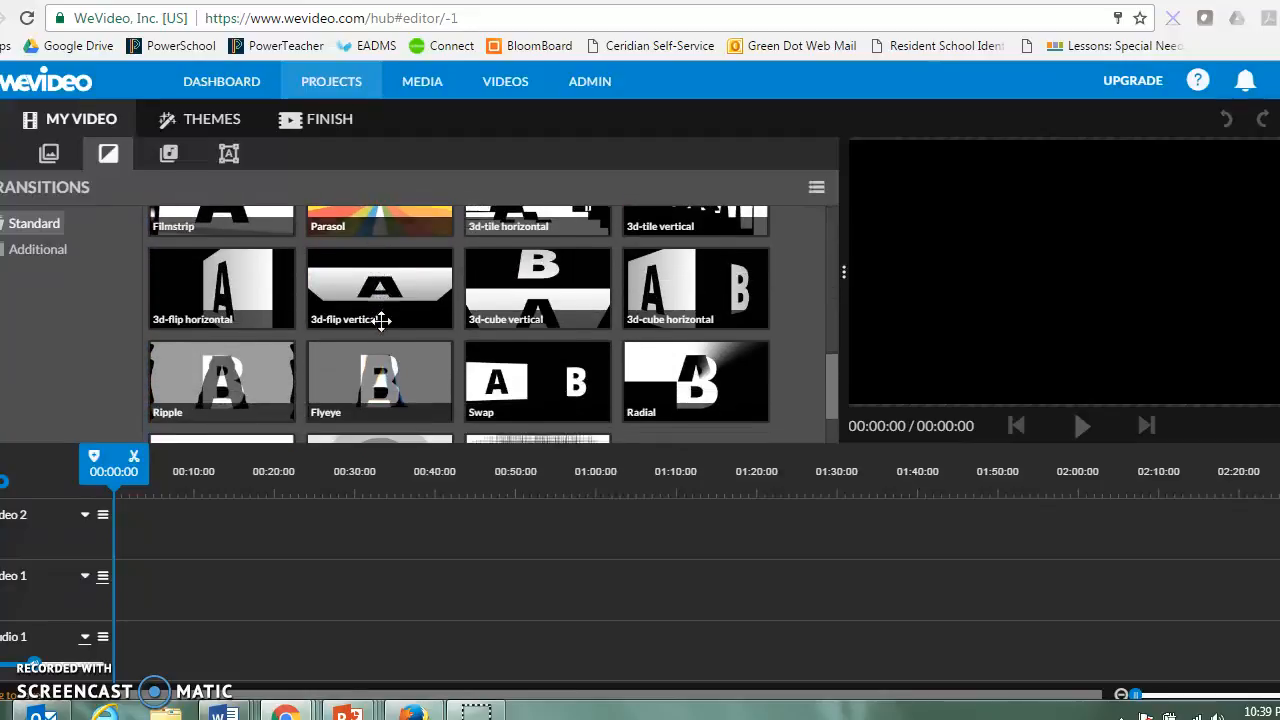
{"action": "scroll", "coordinate": [381, 321], "scroll_direction": "up", "scroll_amount": 8}
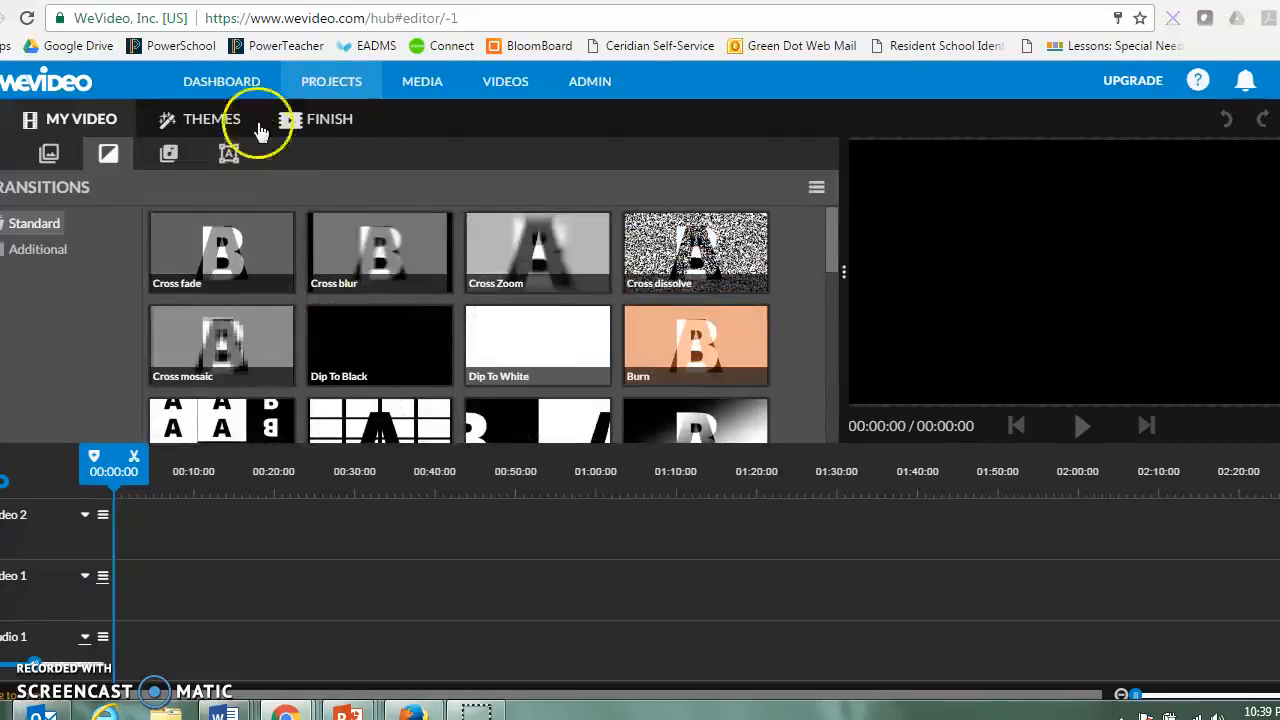
View the free music and text graphics libraries and return to My media.
{"action": "left_click", "coordinate": [166, 155]}
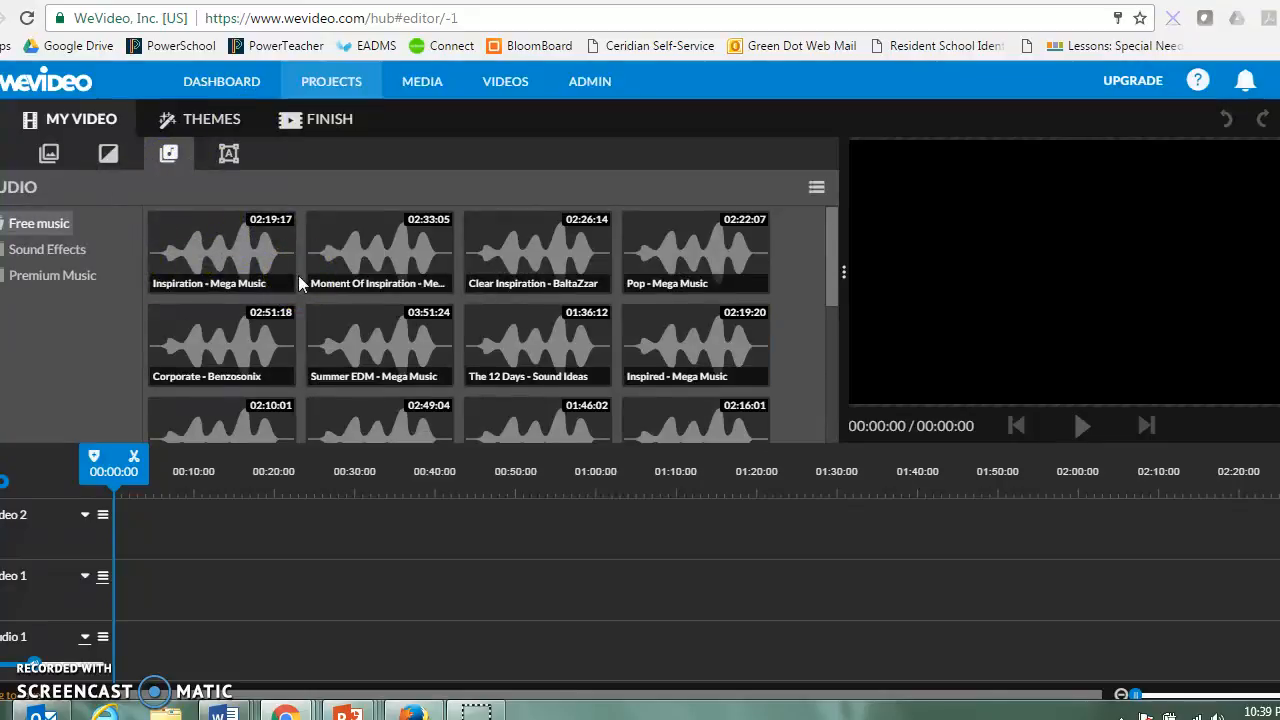
{"action": "left_click", "coordinate": [226, 158]}
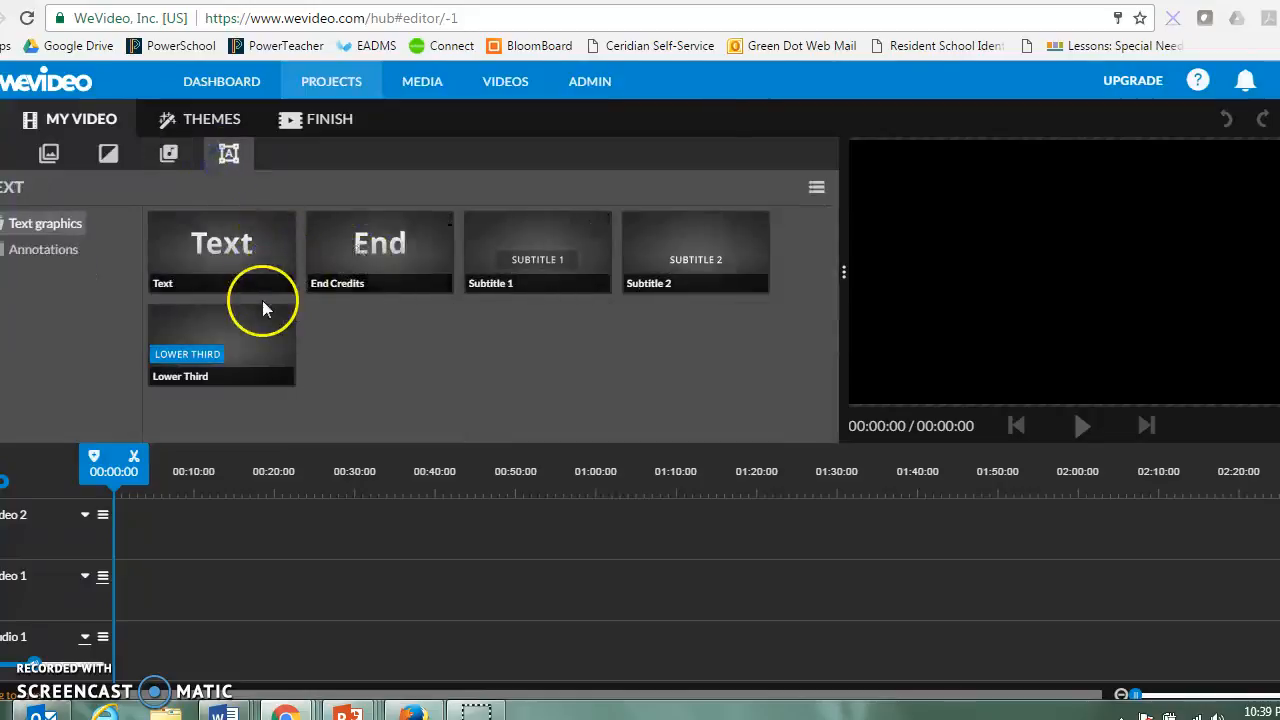
{"action": "left_click", "coordinate": [47, 155]}
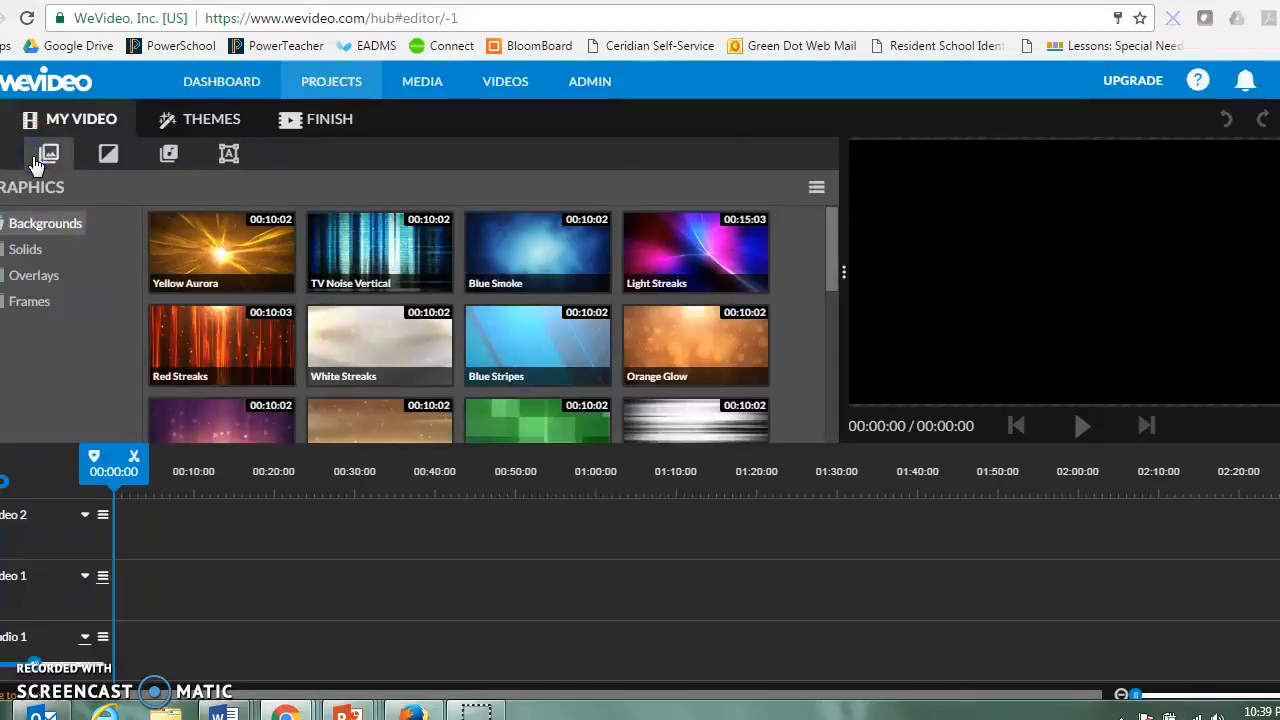
{"action": "left_click", "coordinate": [108, 158]}
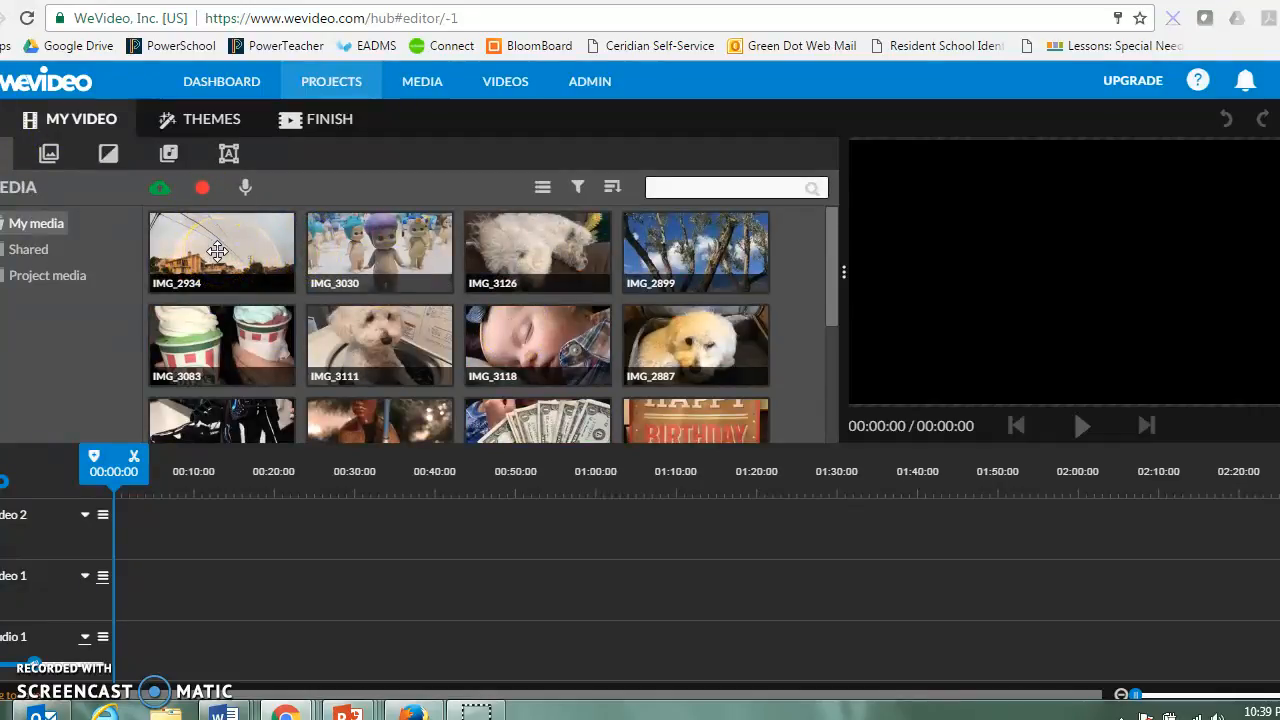
Place the IMG_2934 photo at the start of the Video 2 track and extend it to about 00:12:14.
{"action": "left_click_drag", "start_coordinate": [217, 251], "coordinate": [125, 545]}
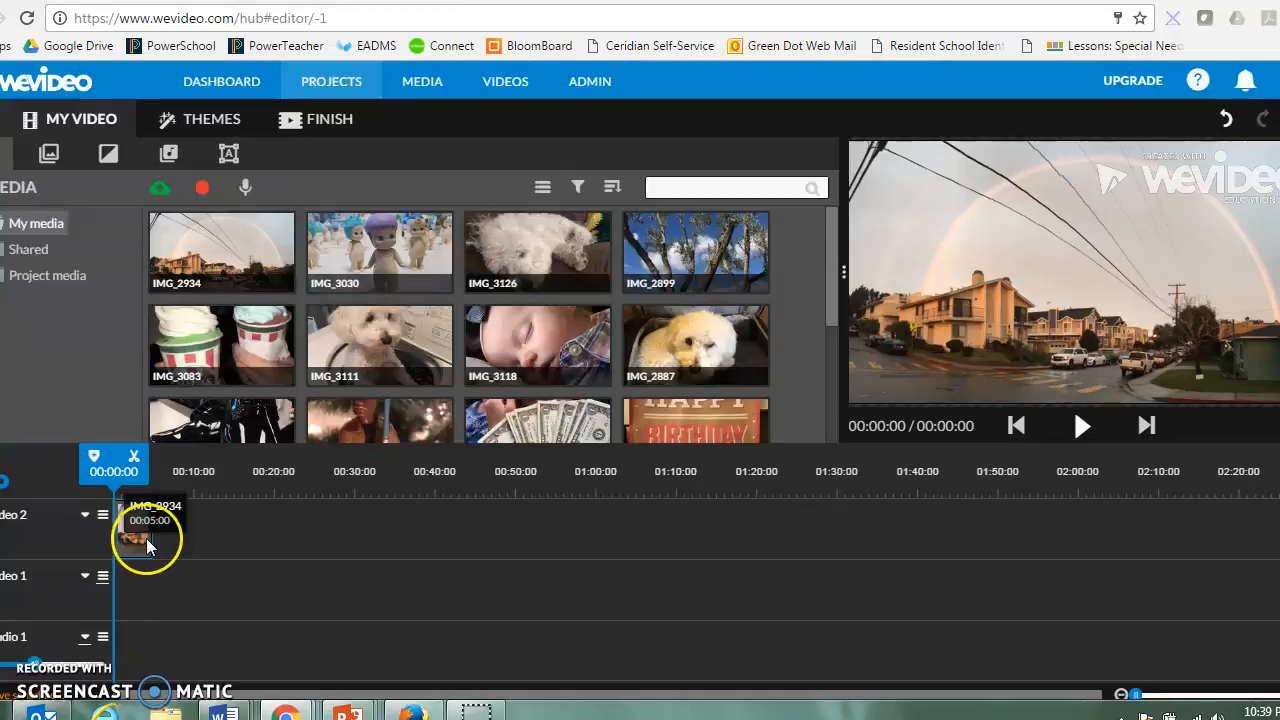
{"action": "mouse_move", "coordinate": [134, 468]}
{"action": "left_mouse_down"}
{"action": "mouse_move", "coordinate": [163, 471]}
{"action": "mouse_move", "coordinate": [123, 475]}
{"action": "mouse_move", "coordinate": [143, 479]}
{"action": "left_mouse_up"}
{"action": "left_click_drag", "start_coordinate": [150, 536], "coordinate": [211, 525]}
Split the IMG_2934 clip on Video 2 at 00:09:23 and delete the second piece.
{"action": "left_click_drag", "start_coordinate": [233, 471], "coordinate": [217, 489]}
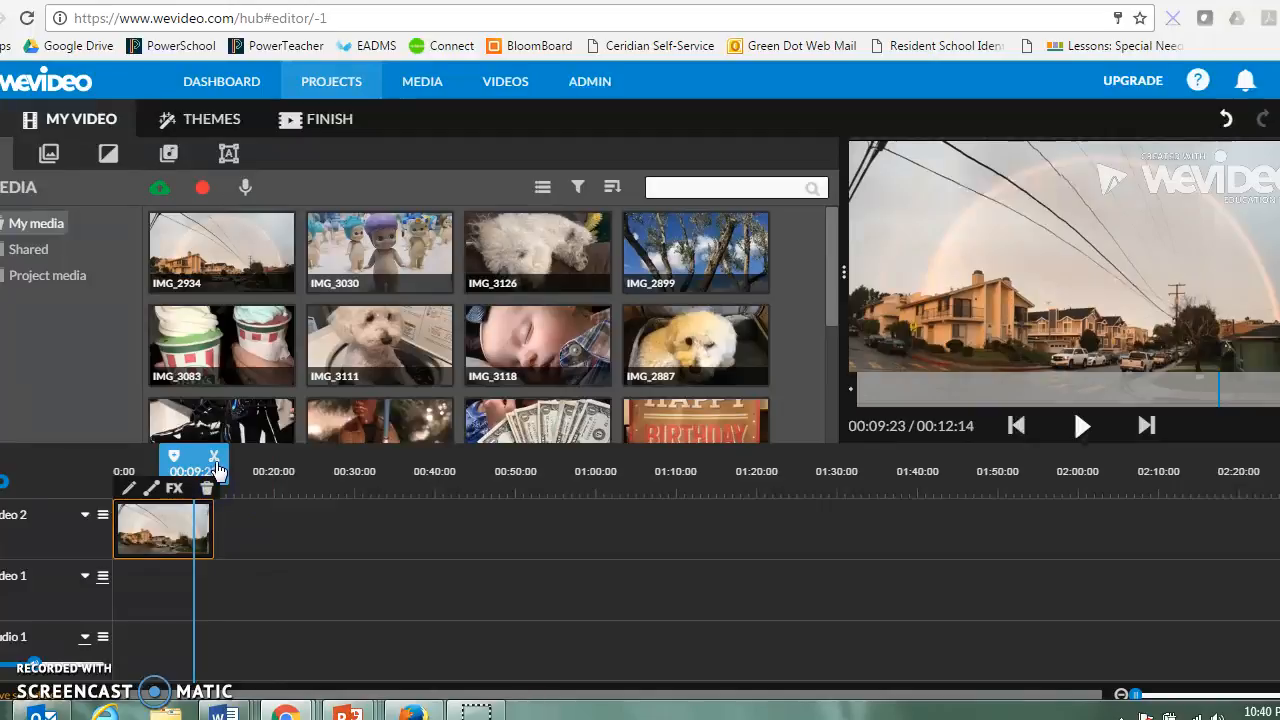
{"action": "left_click", "coordinate": [214, 462]}
{"action": "left_click", "coordinate": [204, 525]}
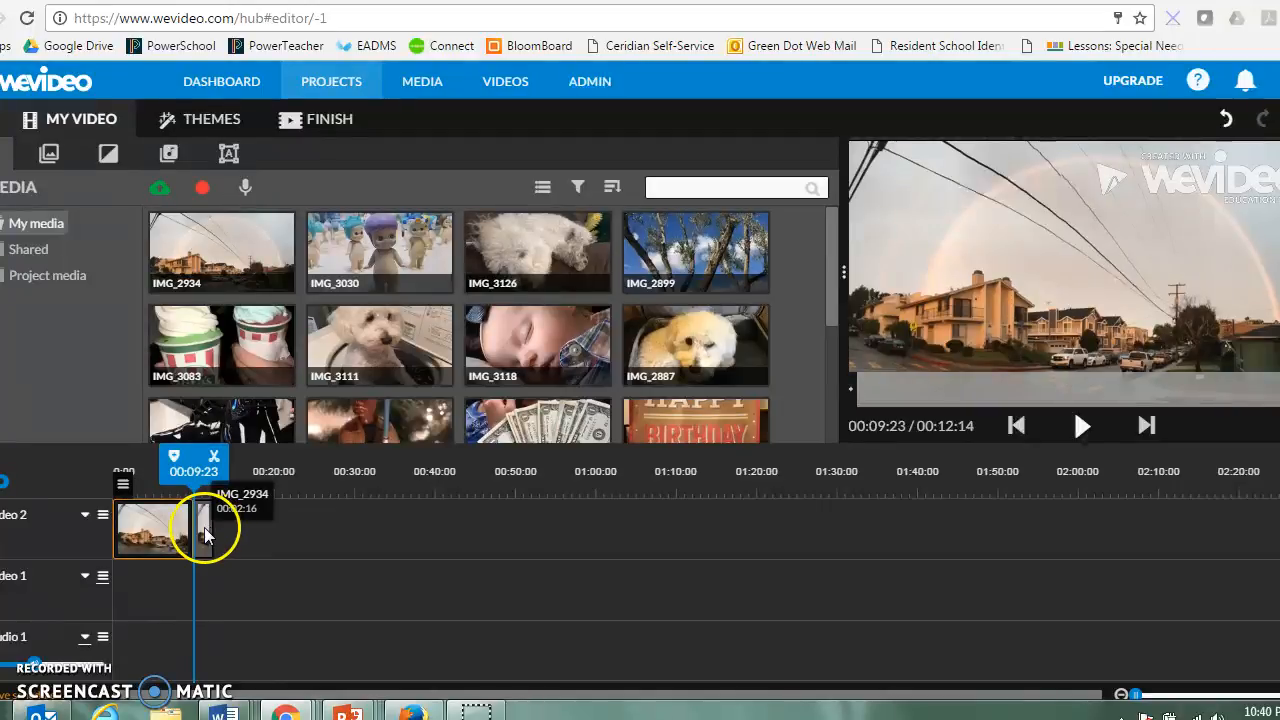
{"action": "left_click_drag", "start_coordinate": [204, 525], "coordinate": [265, 520]}
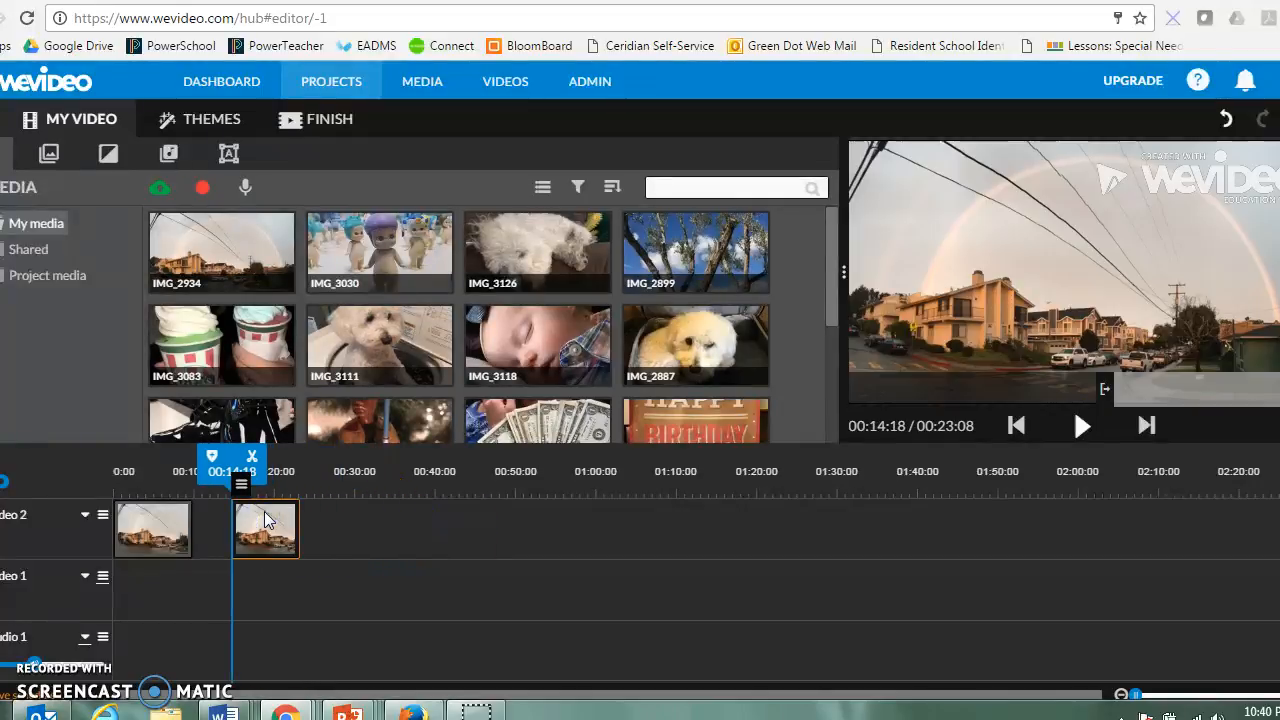
{"action": "key", "text": "Delete"}
Open the remaining IMG_2934 clip's editor at 00:04:21, view its Transform and Animation settings, and close the editor.
{"action": "left_click", "coordinate": [168, 517]}
{"action": "left_click_drag", "start_coordinate": [190, 466], "coordinate": [155, 464]}
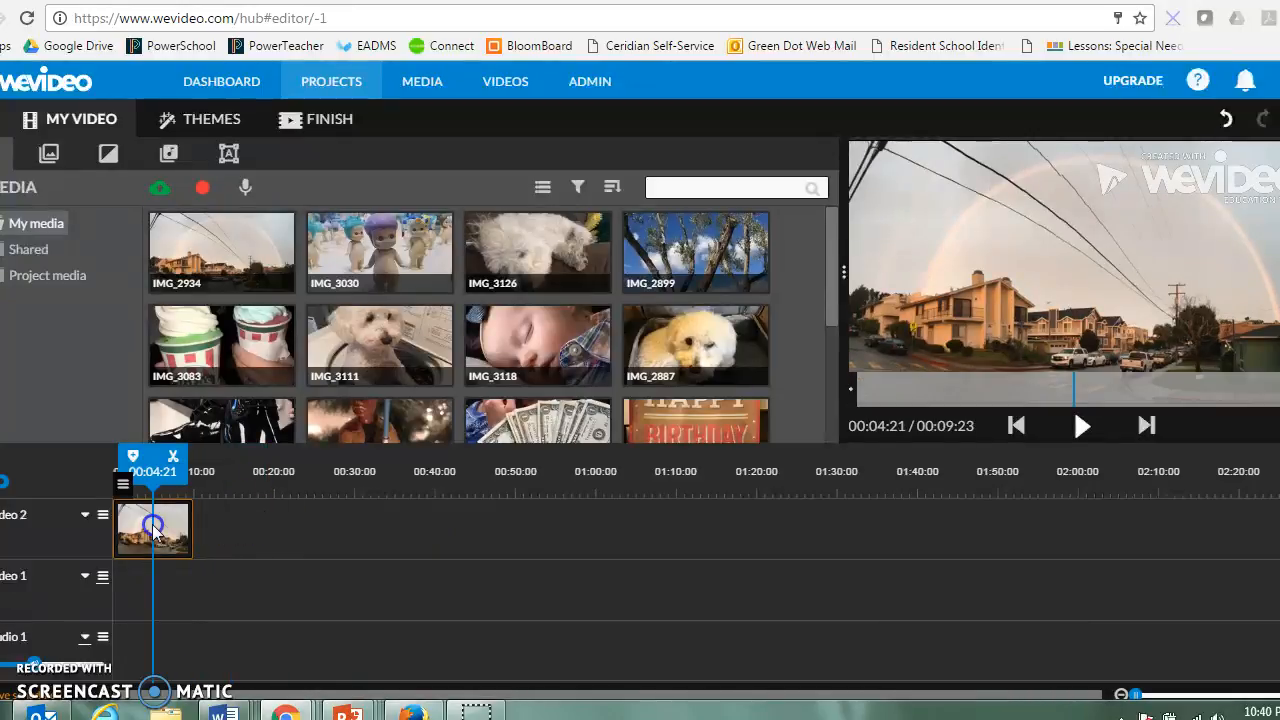
{"action": "right_click", "coordinate": [160, 540]}
{"action": "left_click", "coordinate": [162, 515]}
{"action": "double_click", "coordinate": [165, 520]}
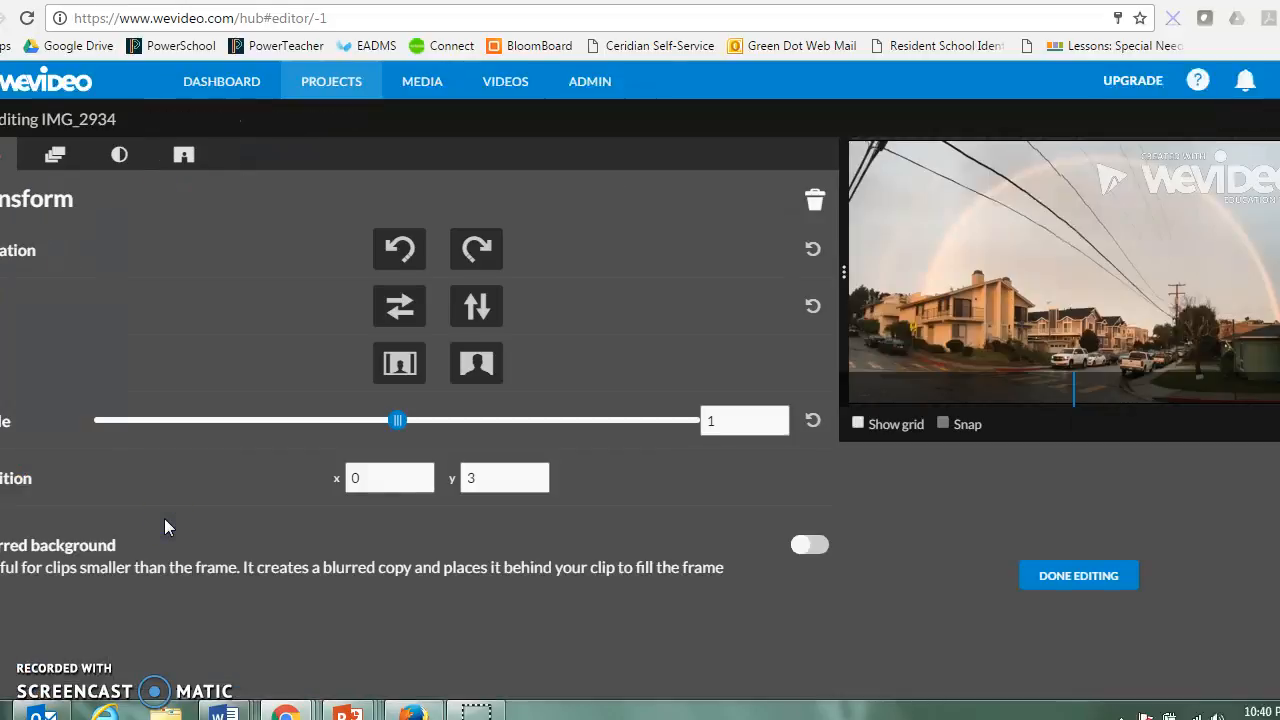
{"action": "left_click", "coordinate": [55, 154]}
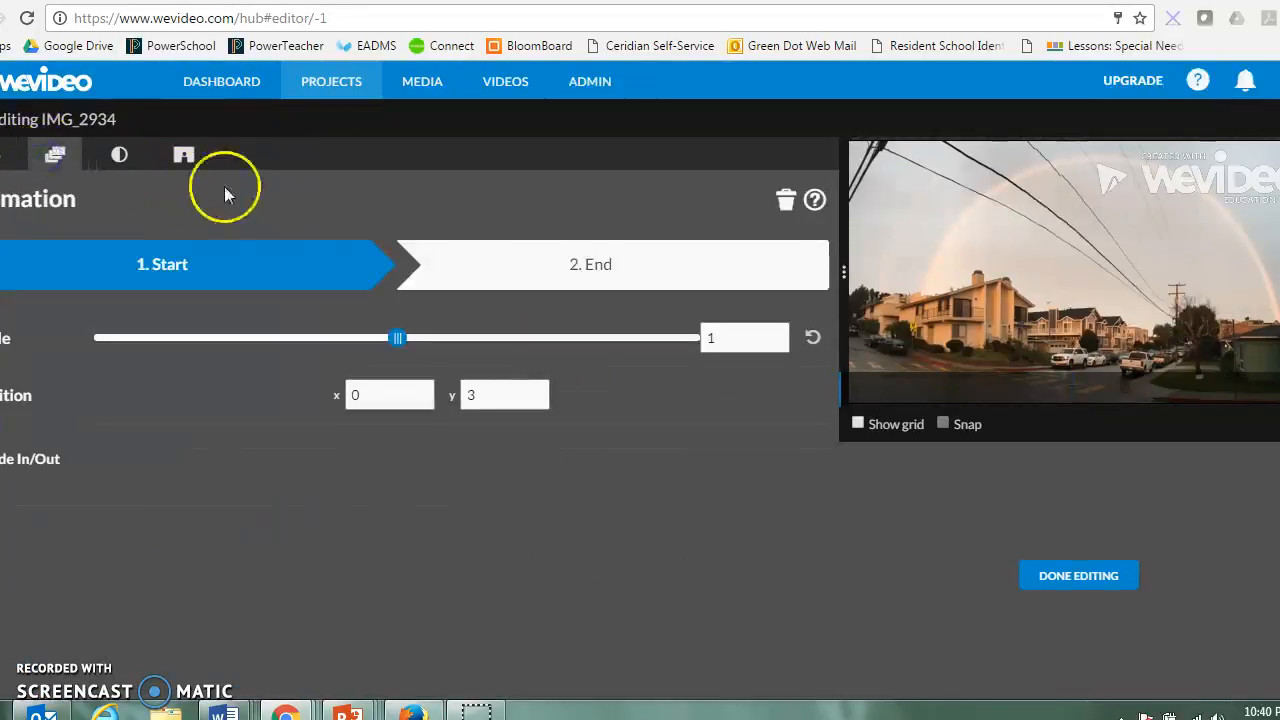
{"action": "left_click", "coordinate": [1068, 576]}
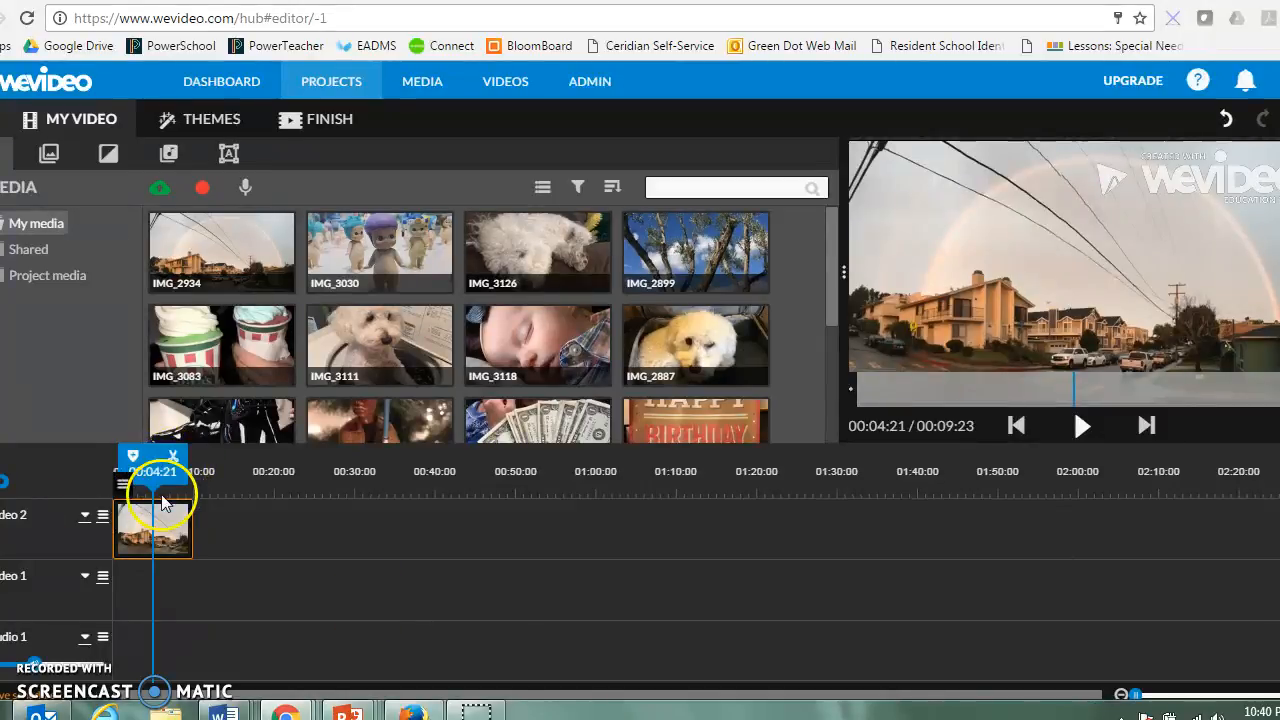
Split the IMG_2934 clip on Video 2 at 00:04:21 and delete both pieces.
{"action": "left_click", "coordinate": [172, 463]}
{"action": "left_click", "coordinate": [177, 531]}
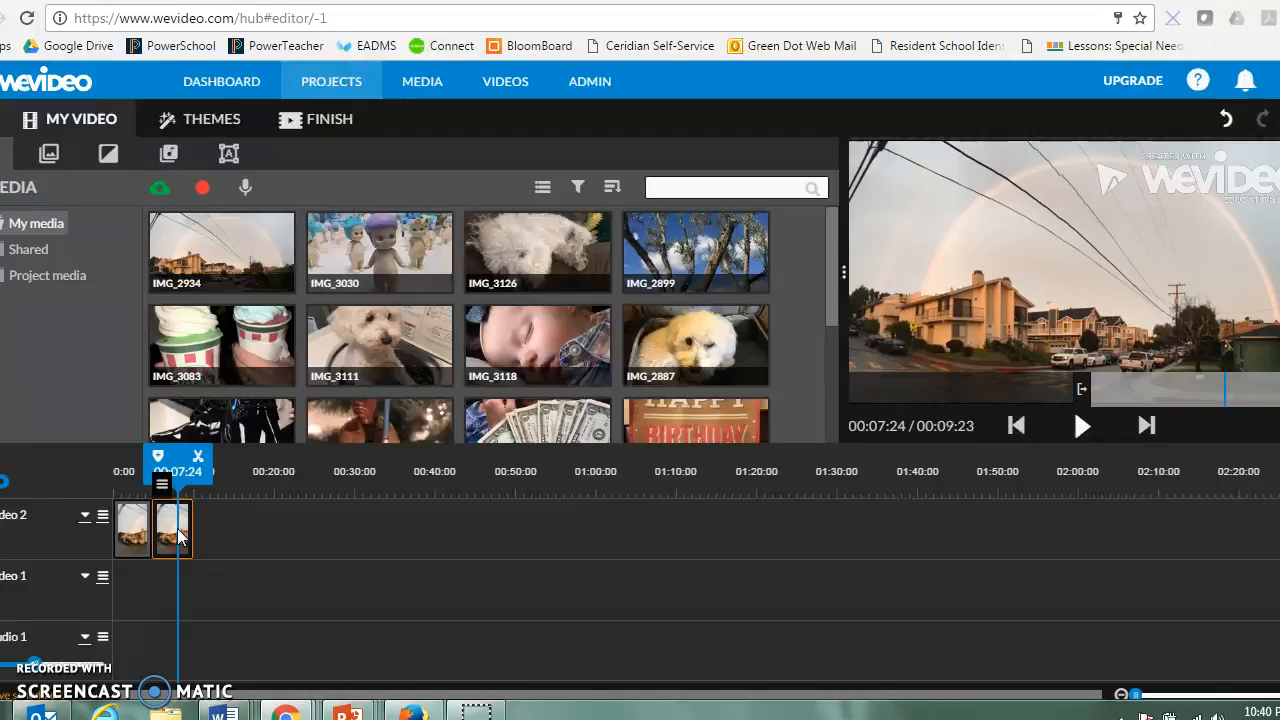
{"action": "key", "text": "Delete"}
{"action": "left_click", "coordinate": [128, 522]}
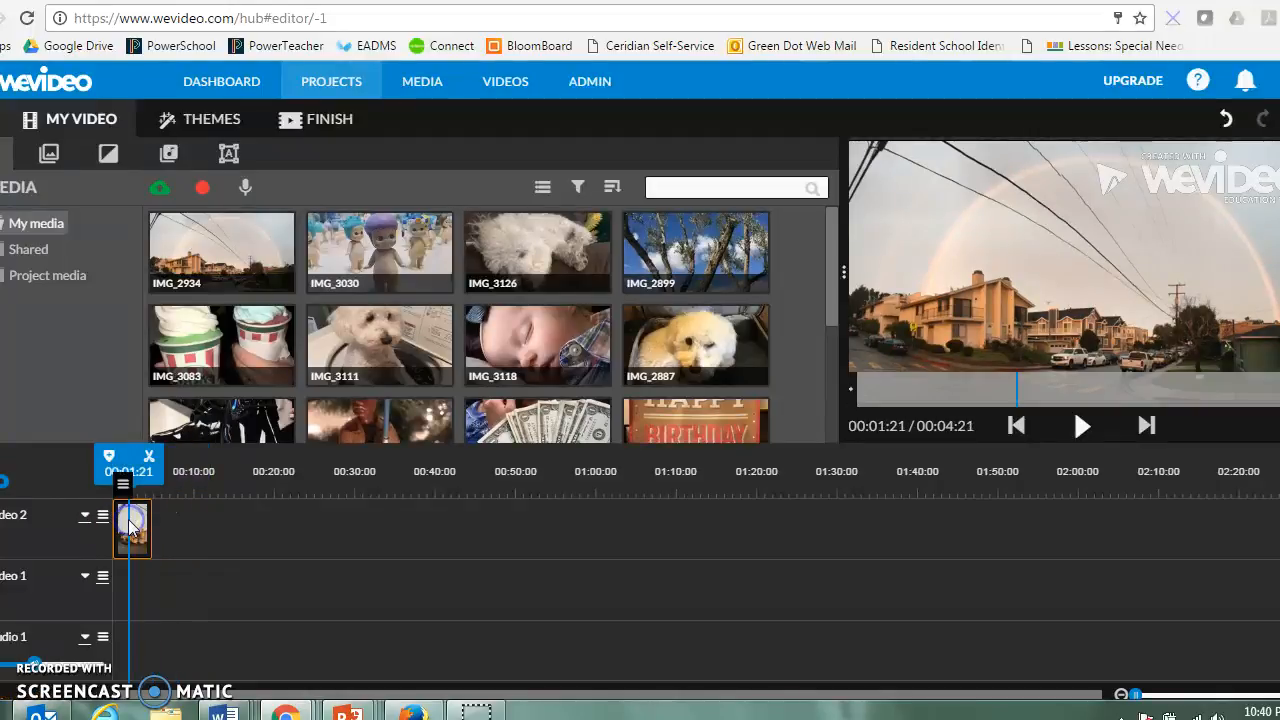
{"action": "key", "text": "Delete"}
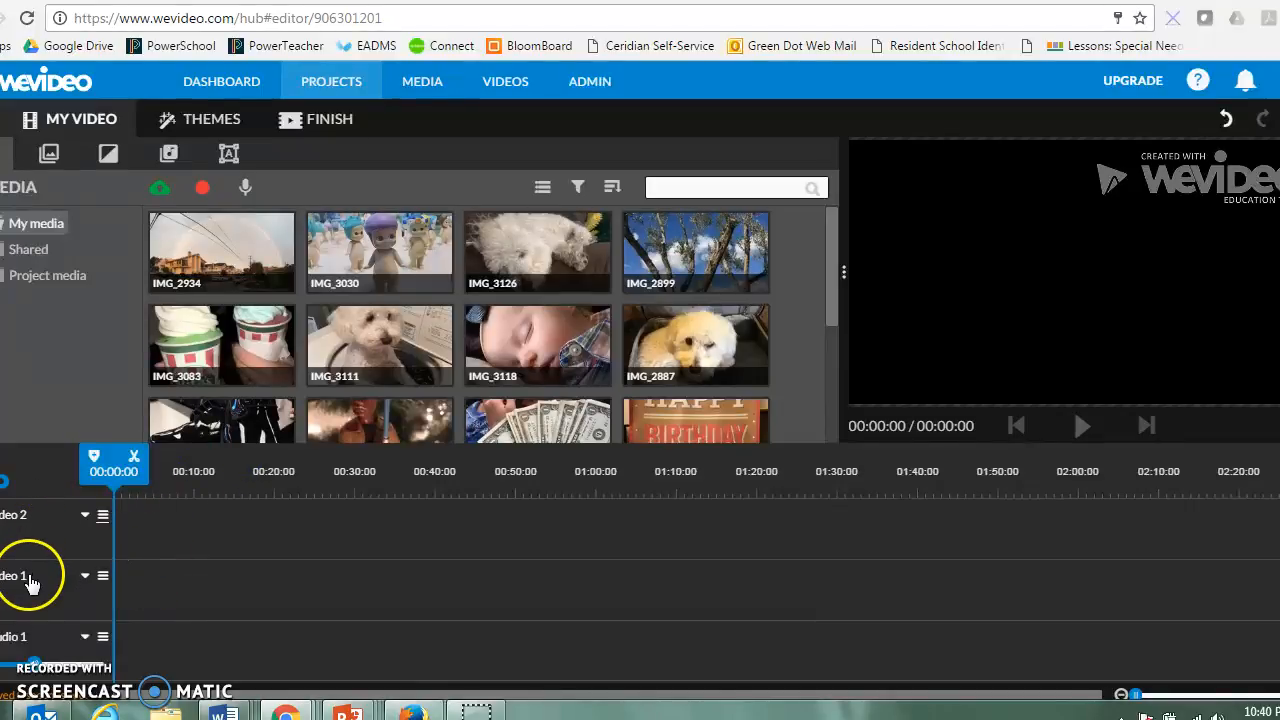
Stack IMG_3030 at the start of Video 2 over IMG_2934 on Video 1 at 00:02:09, and delete both clips.
{"action": "left_click_drag", "start_coordinate": [430, 250], "coordinate": [130, 540]}
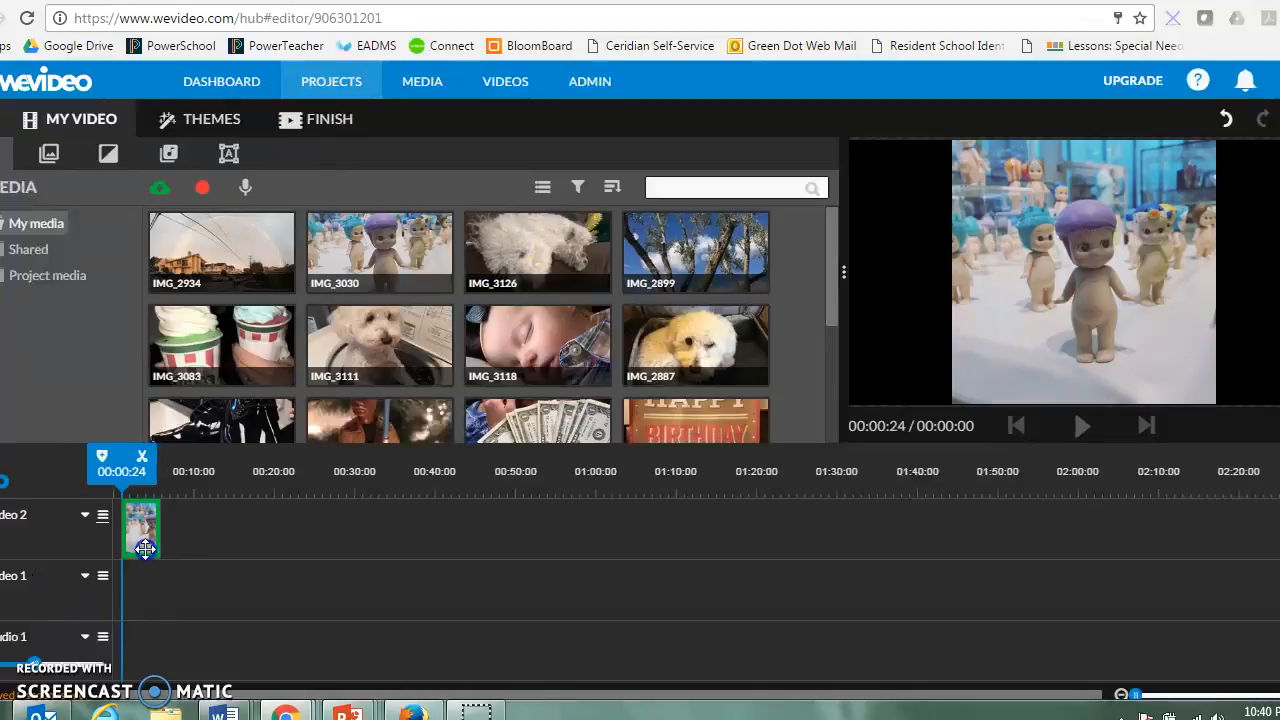
{"action": "left_click_drag", "start_coordinate": [228, 250], "coordinate": [158, 590]}
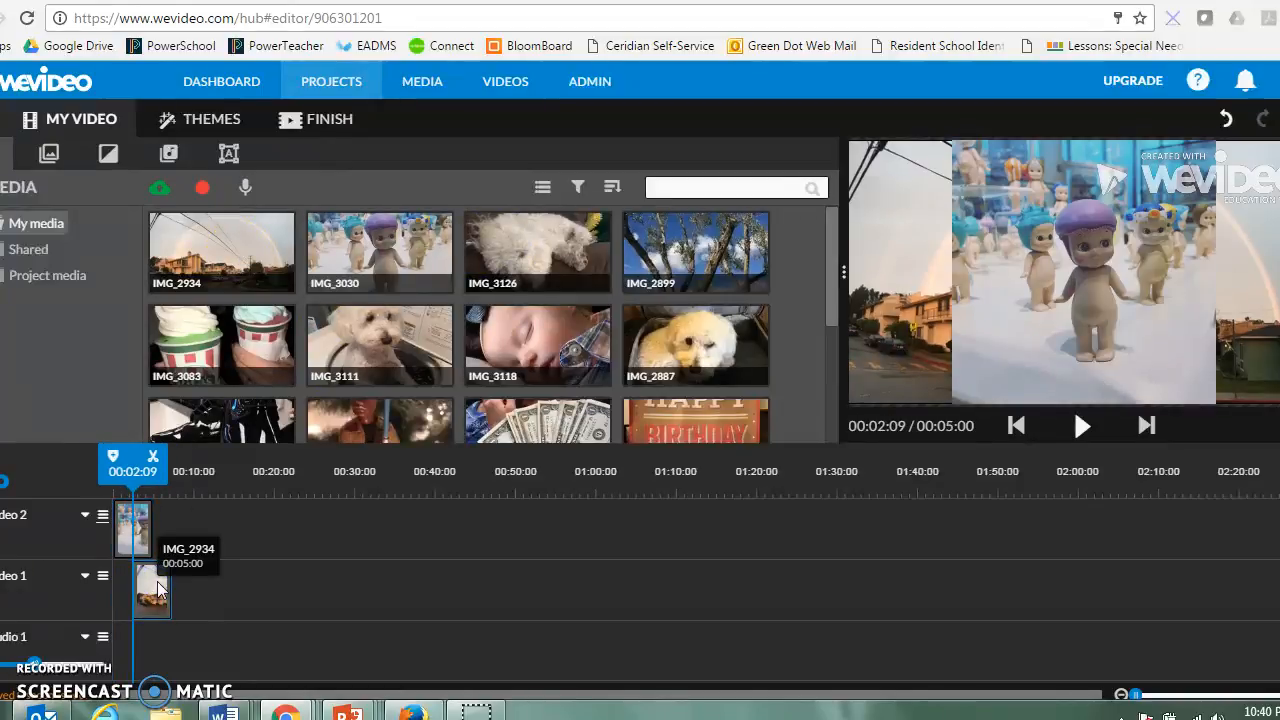
{"action": "left_click", "coordinate": [153, 593]}
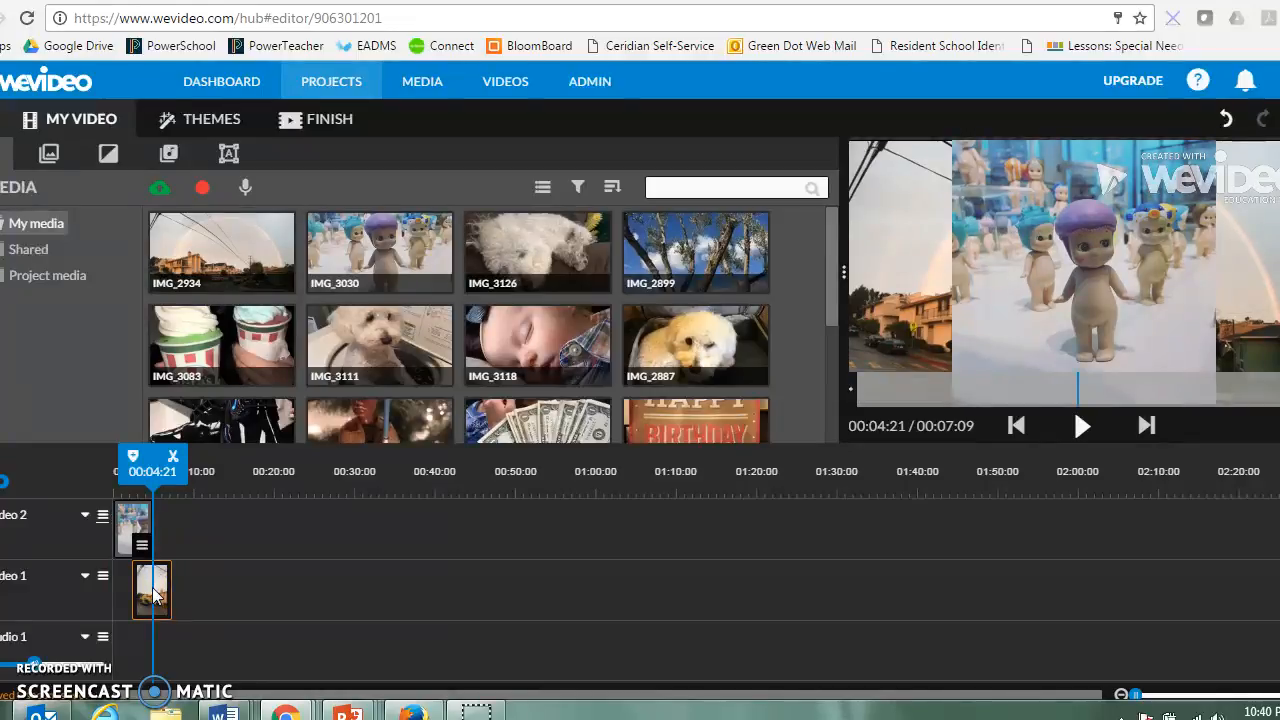
{"action": "key", "text": "Delete"}
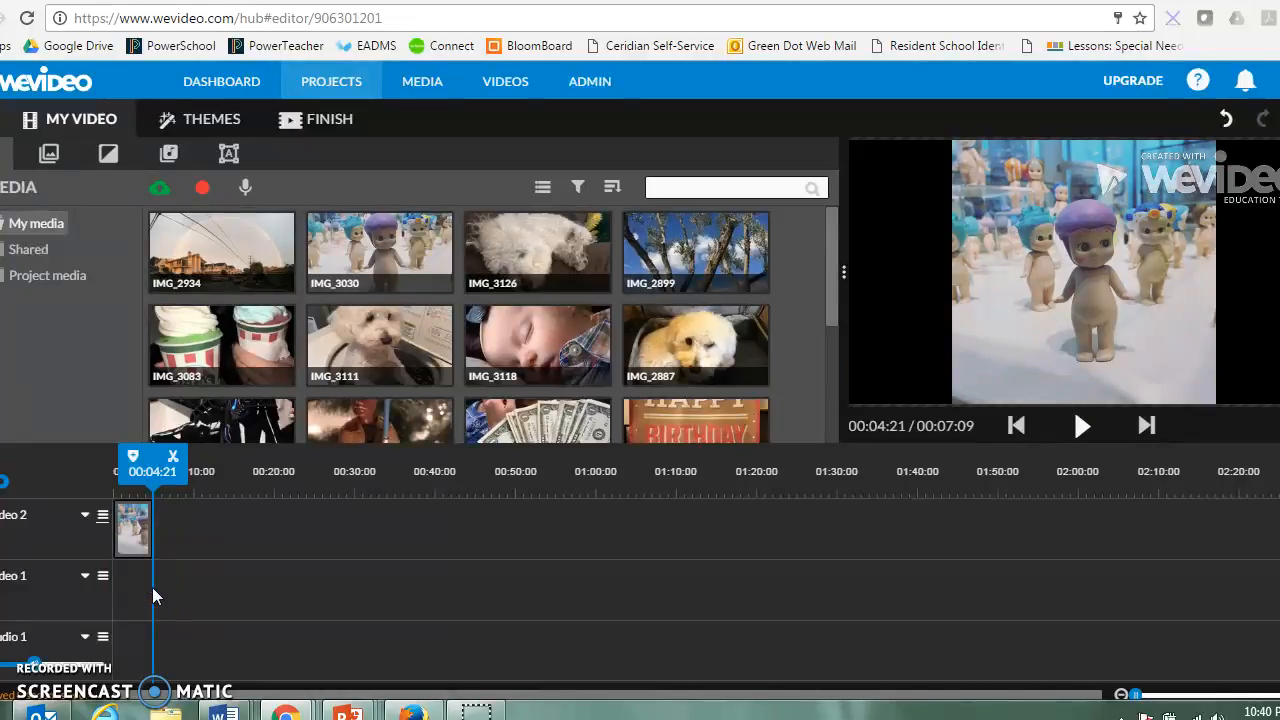
{"action": "left_click_drag", "start_coordinate": [162, 473], "coordinate": [88, 471]}
{"action": "left_click", "coordinate": [130, 537]}
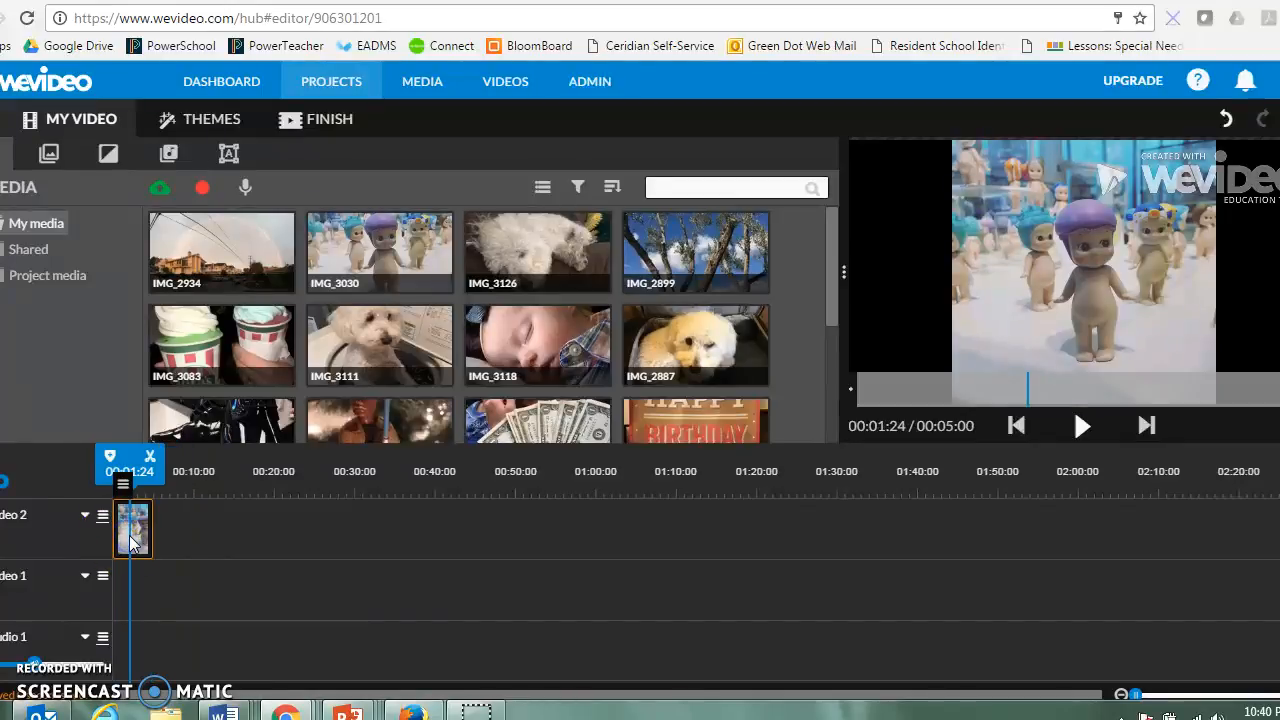
{"action": "key", "text": "Delete"}
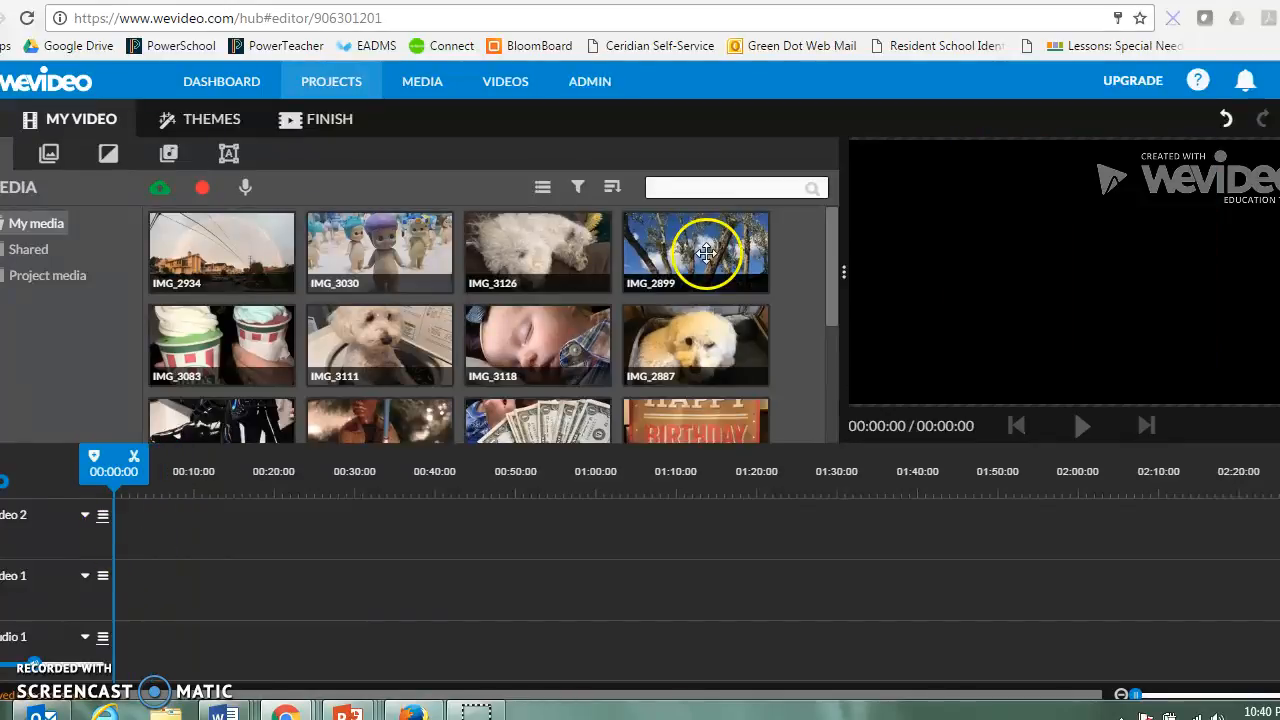
Place the 00:56:05 long File_000 video at the start of Video 2 and play it up to 00:07:00.
{"action": "scroll", "coordinate": [705, 255], "scroll_direction": "down", "scroll_amount": 3}
{"action": "left_click_drag", "start_coordinate": [540, 307], "coordinate": [136, 552]}
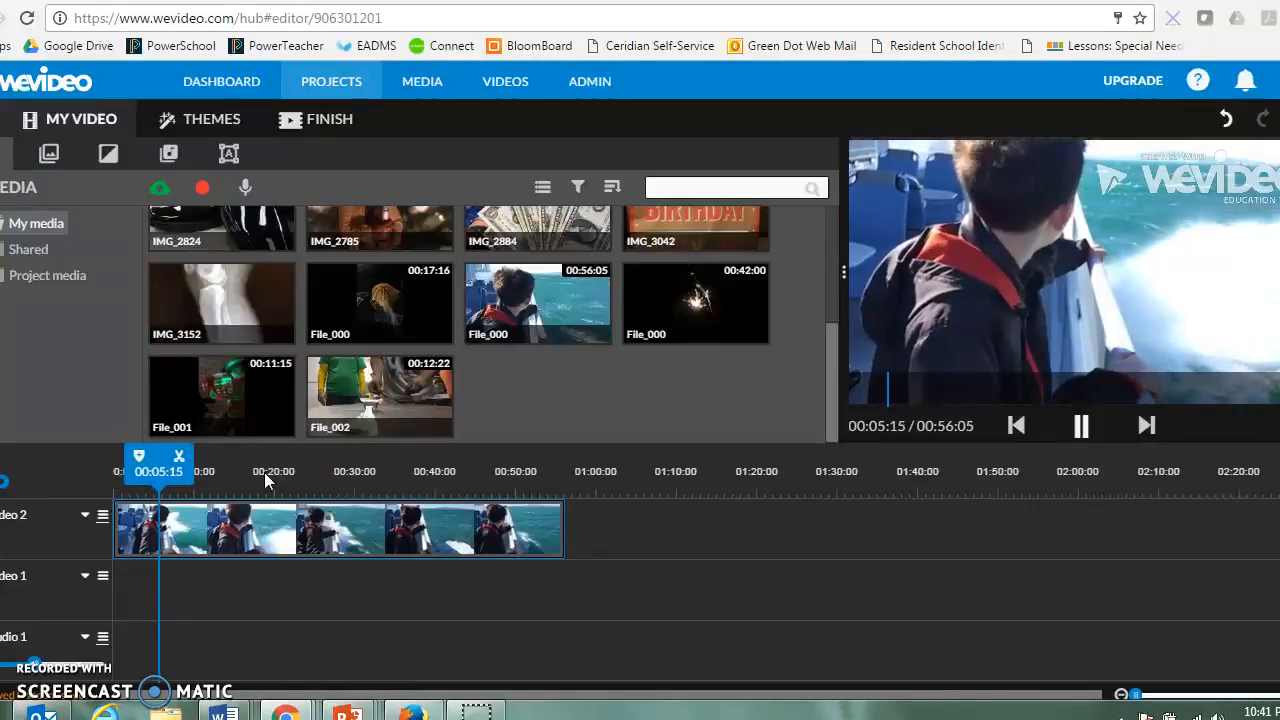
{"action": "key", "text": "space"}
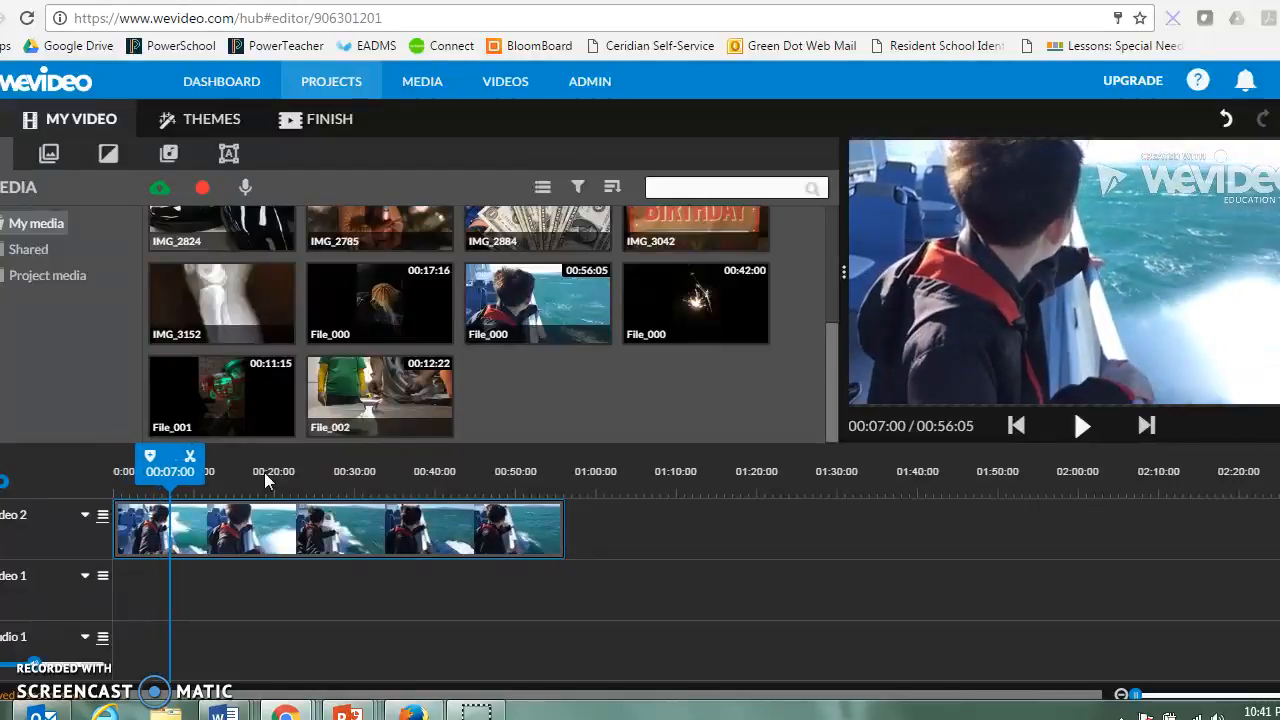
Split the File_000 clip on Video 2 at 00:07:00 and delete the second piece.
{"action": "left_click", "coordinate": [191, 462]}
{"action": "left_click", "coordinate": [214, 508]}
{"action": "left_click_drag", "start_coordinate": [220, 522], "coordinate": [323, 528]}
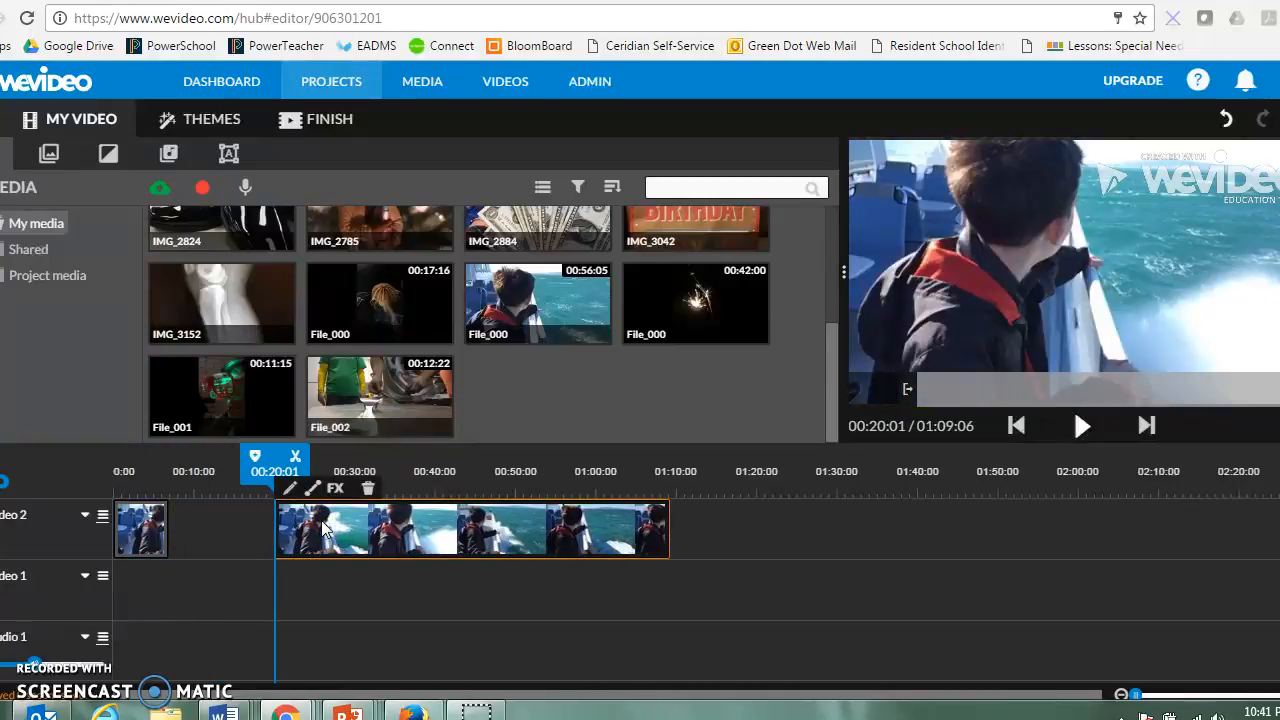
{"action": "key", "text": "Delete"}
{"action": "left_click_drag", "start_coordinate": [164, 547], "coordinate": [112, 533]}
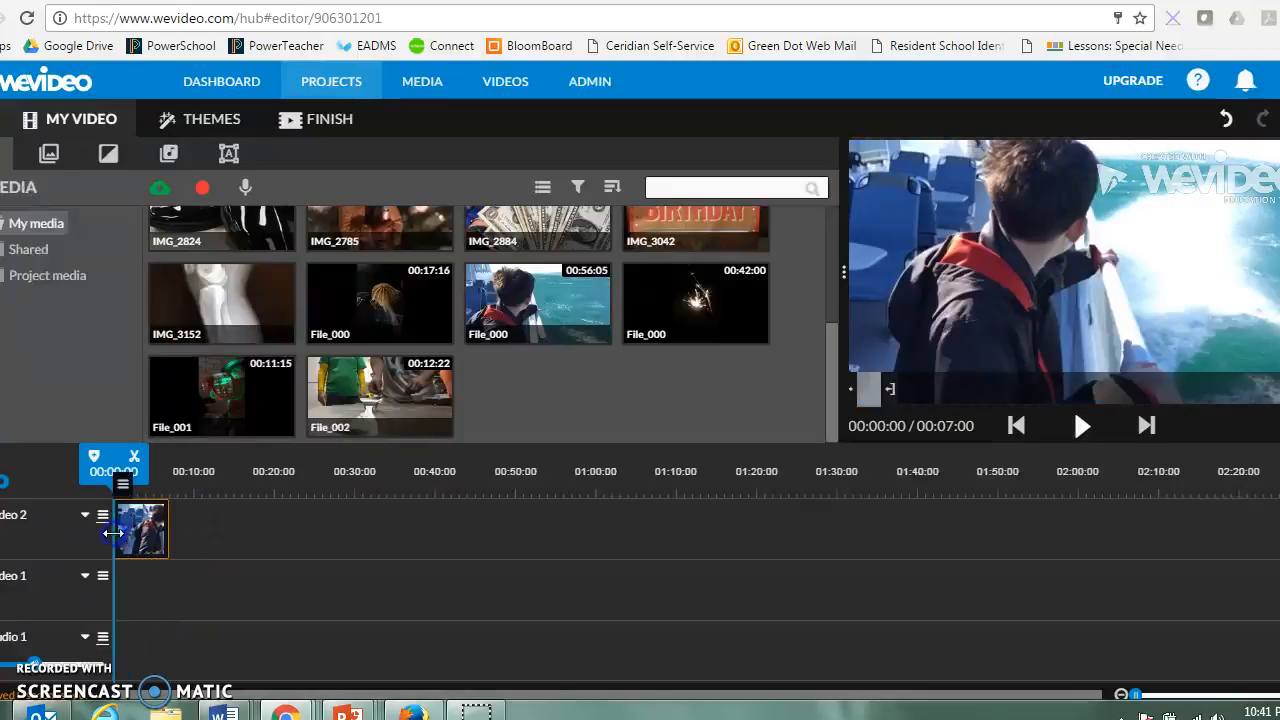
Place the File_002 video directly after File_000 at 00:07:00 on Video 2 and play across the cut.
{"action": "left_click", "coordinate": [339, 402]}
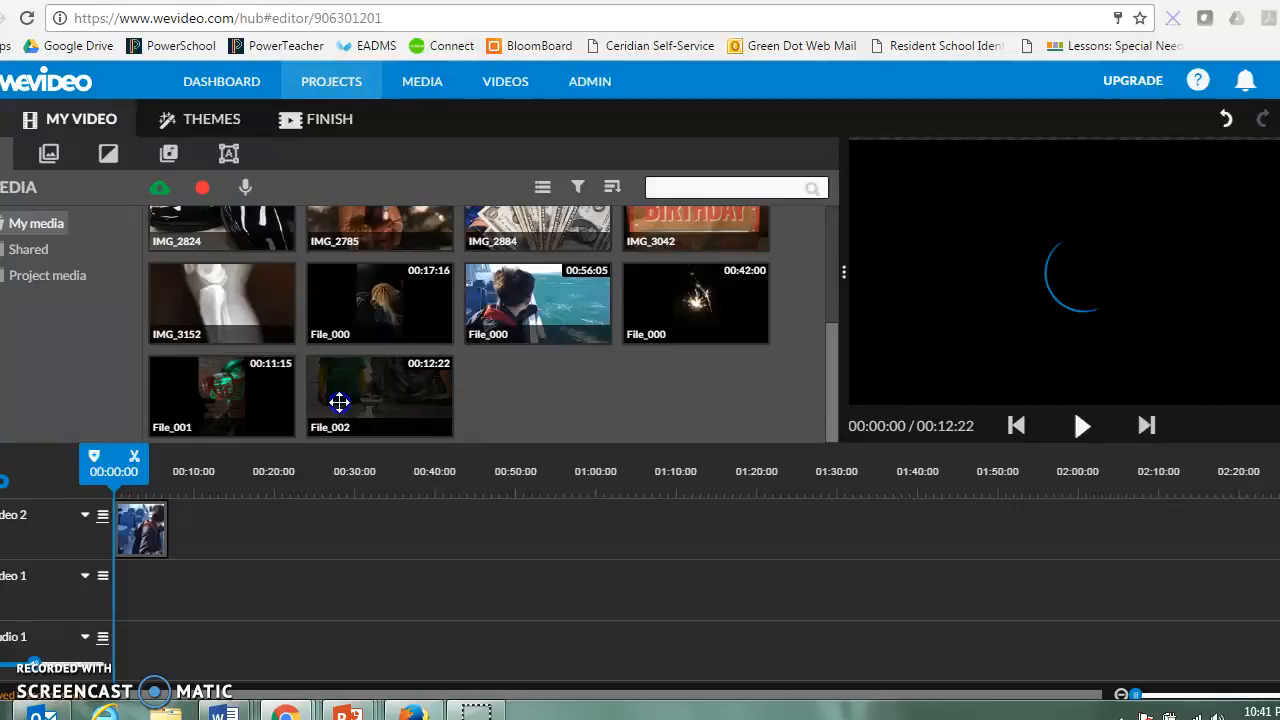
{"action": "left_click_drag", "start_coordinate": [339, 402], "coordinate": [196, 537]}
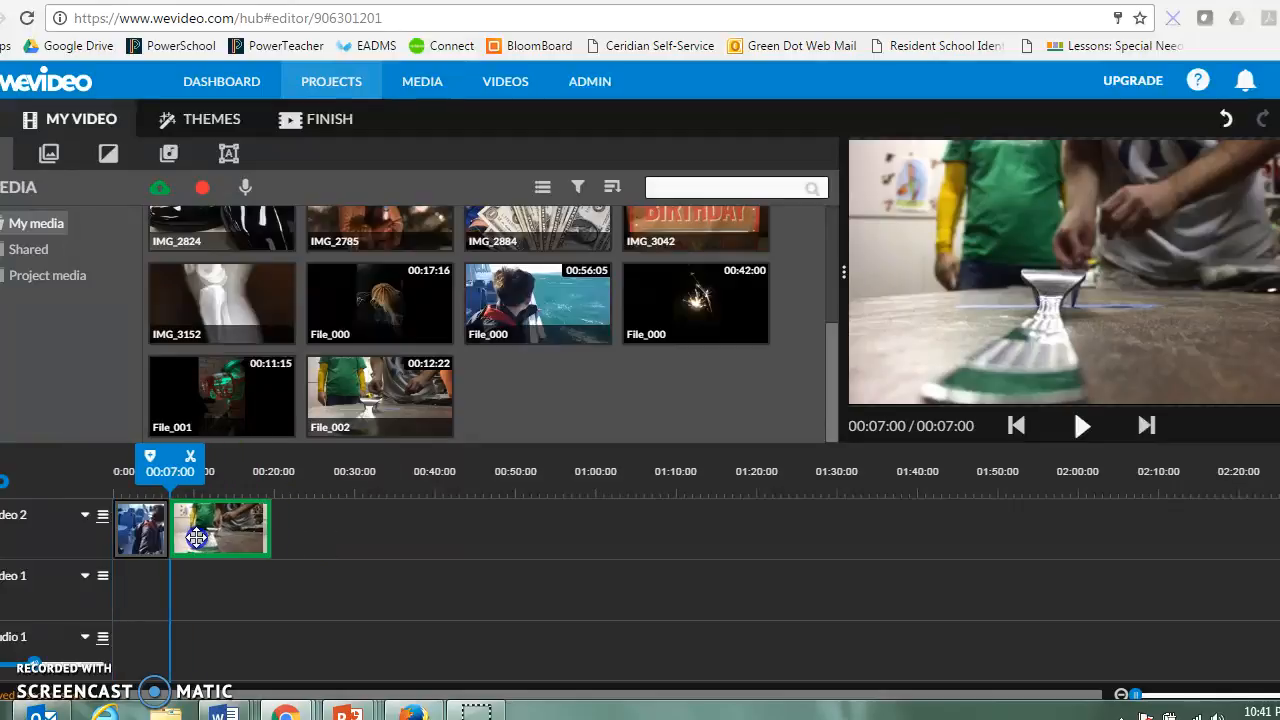
{"action": "left_click_drag", "start_coordinate": [168, 468], "coordinate": [150, 470]}
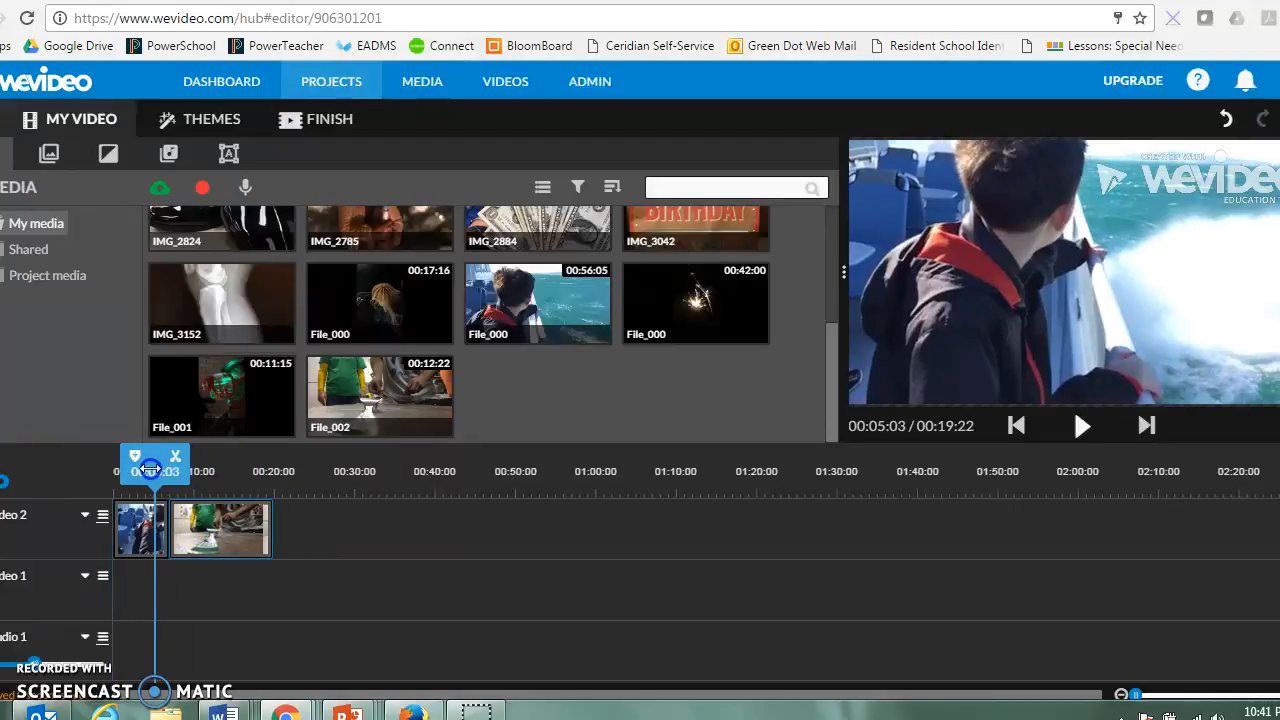
{"action": "key", "text": "space"}
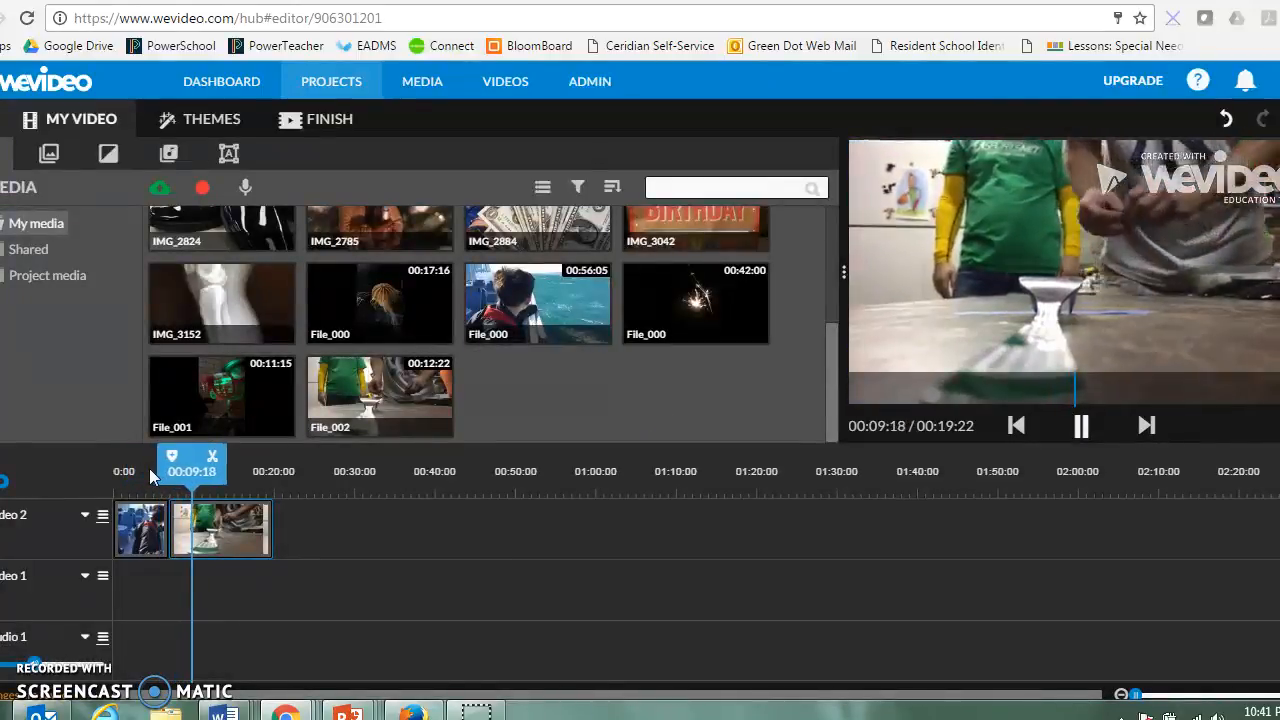
{"action": "key", "text": "space"}
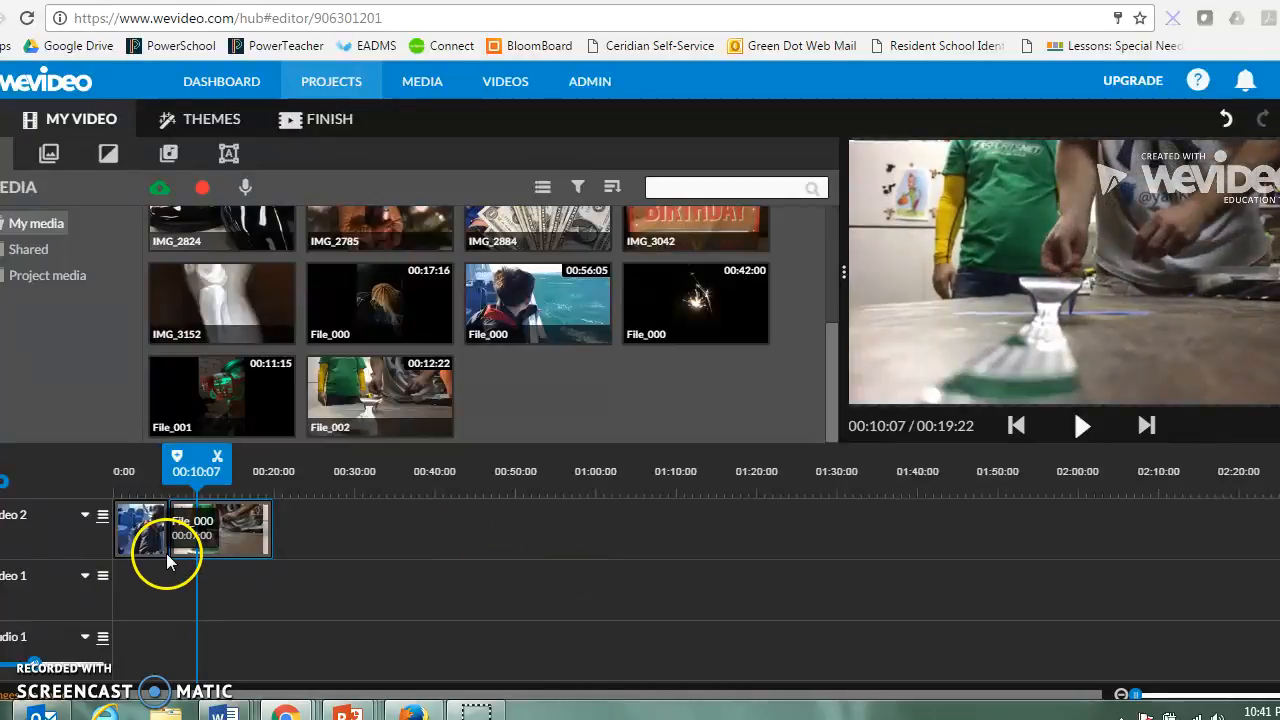
{"action": "key", "text": "space"}
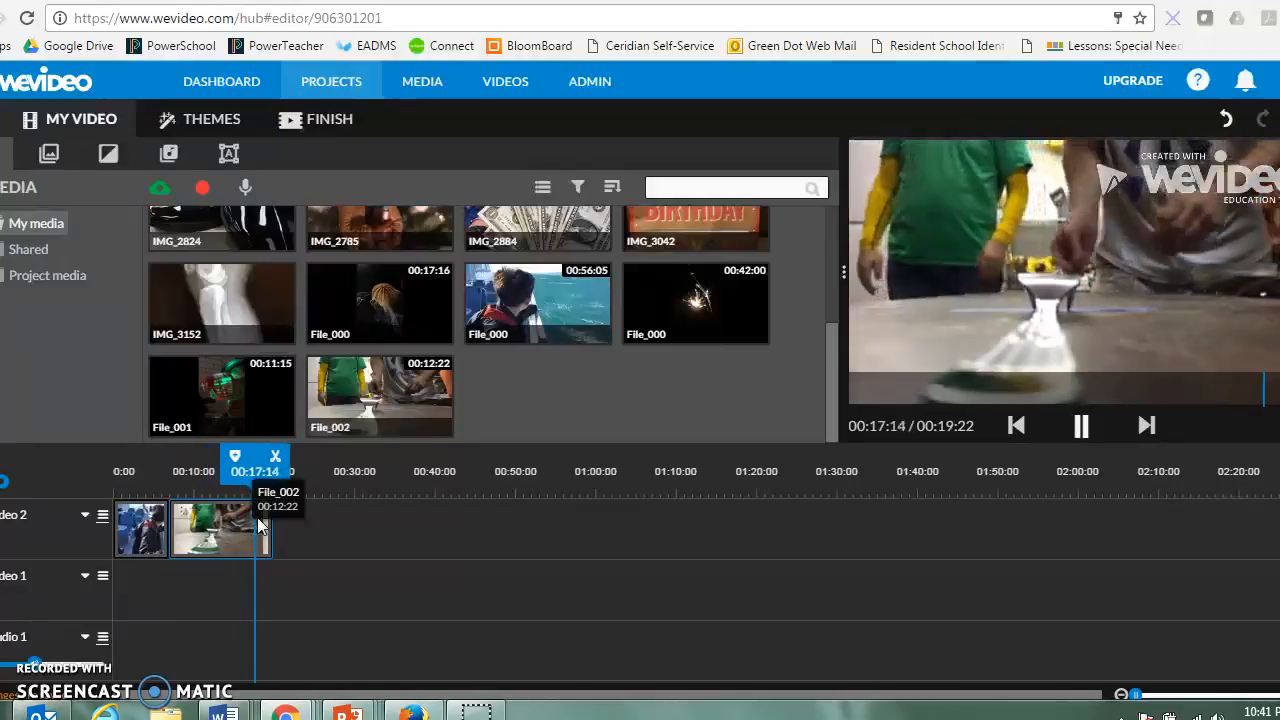
{"action": "key", "text": "space"}
Trim the end of the File_002 clip to 00:12:05 and play the sequence from the start.
{"action": "left_click_drag", "start_coordinate": [257, 517], "coordinate": [210, 534]}
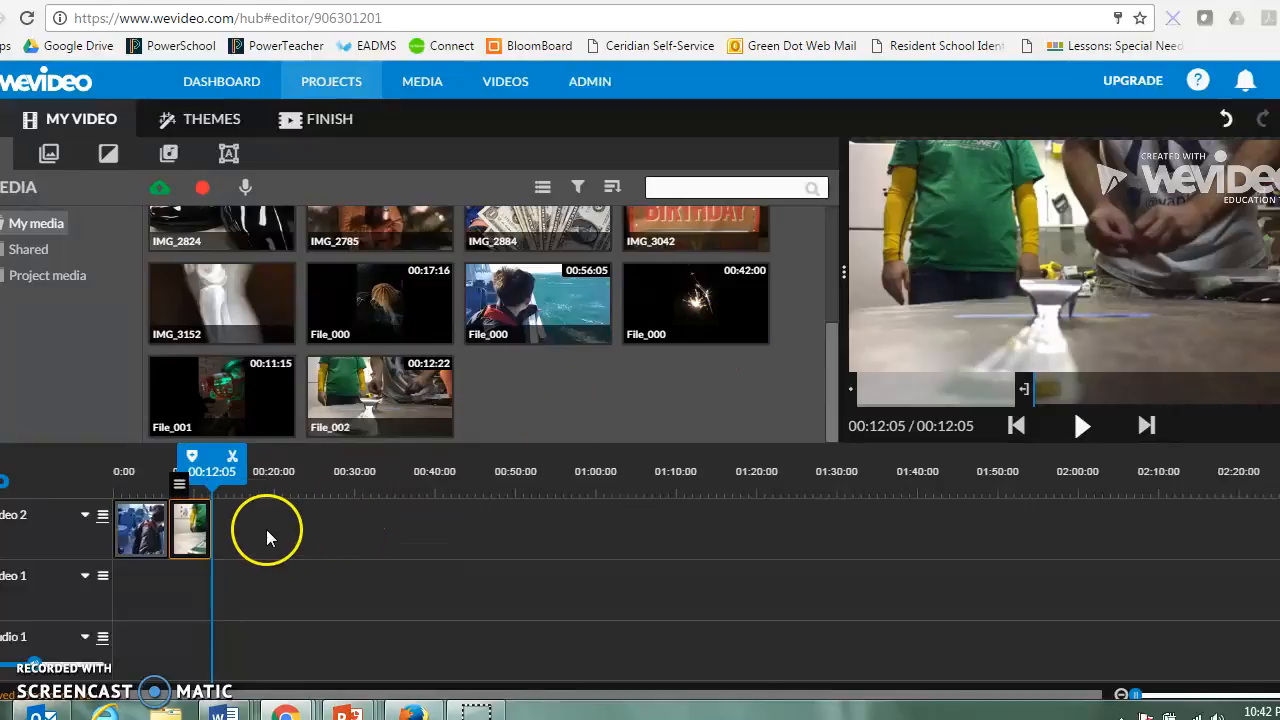
{"action": "left_click", "coordinate": [307, 488]}
{"action": "mouse_move", "coordinate": [279, 490]}
{"action": "left_mouse_down"}
{"action": "mouse_move", "coordinate": [234, 476]}
{"action": "mouse_move", "coordinate": [369, 475]}
{"action": "left_mouse_up"}
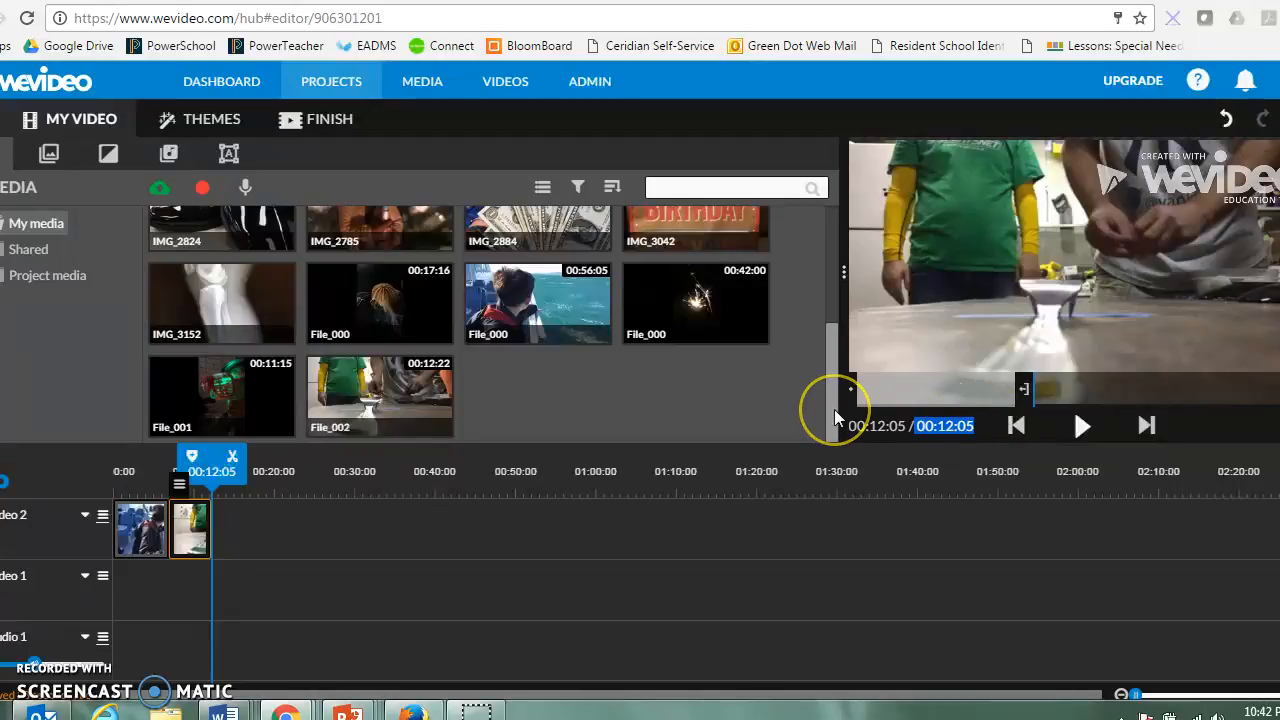
{"action": "left_click_drag", "start_coordinate": [214, 472], "coordinate": [88, 476]}
{"action": "key", "text": "space"}
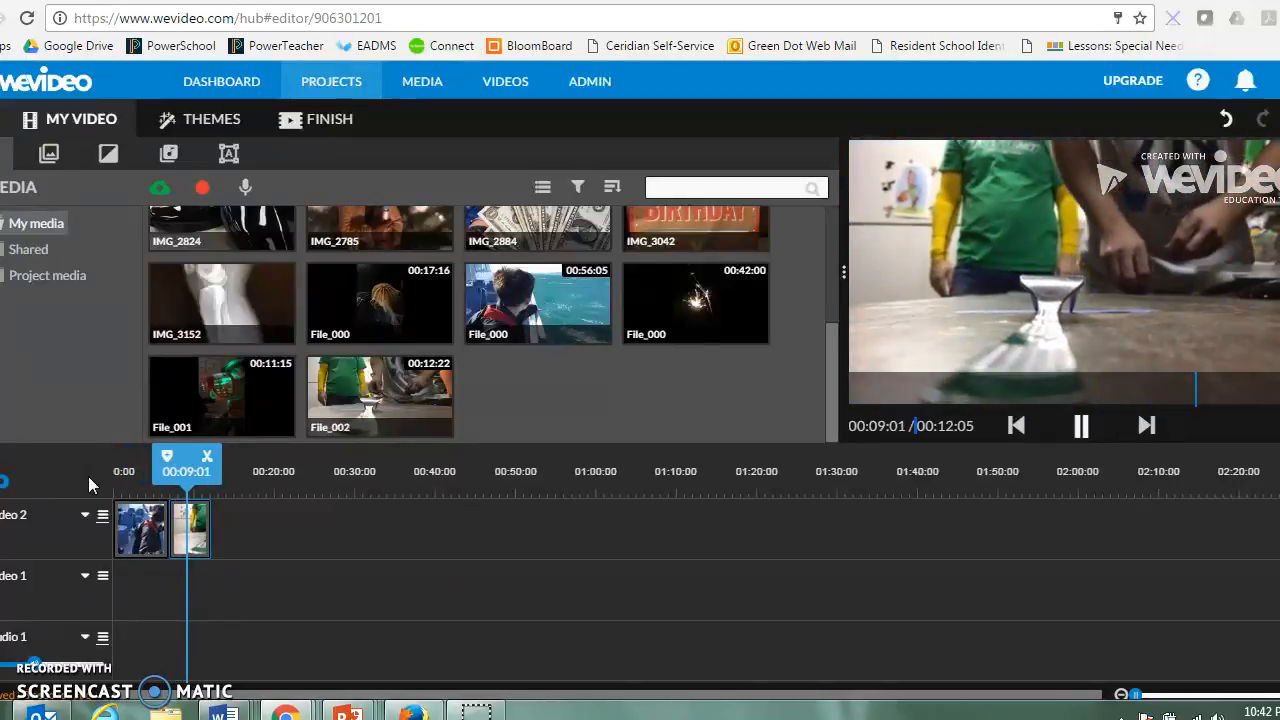
{"action": "key", "text": "space"}
Add IMG_3152 at 00:12:05 on Video 2 and preview a Cross fade transition placed between it and File_002.
{"action": "left_click", "coordinate": [180, 325]}
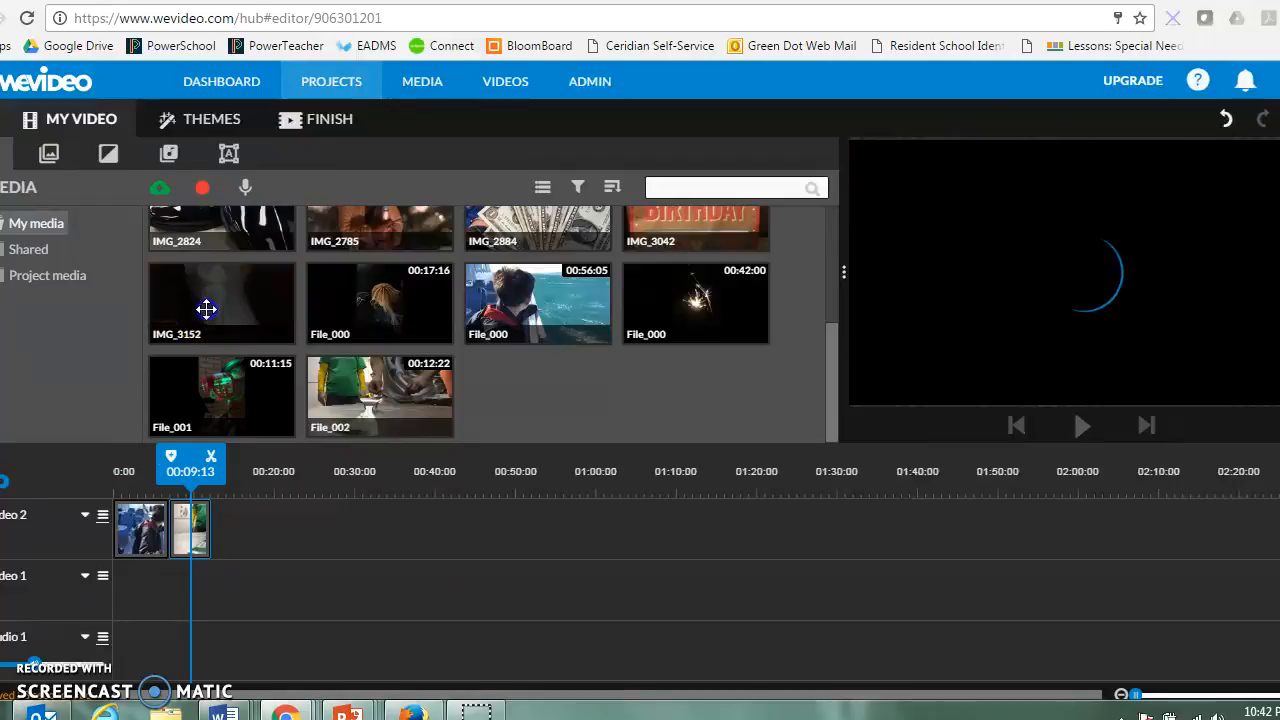
{"action": "left_click_drag", "start_coordinate": [206, 309], "coordinate": [232, 540]}
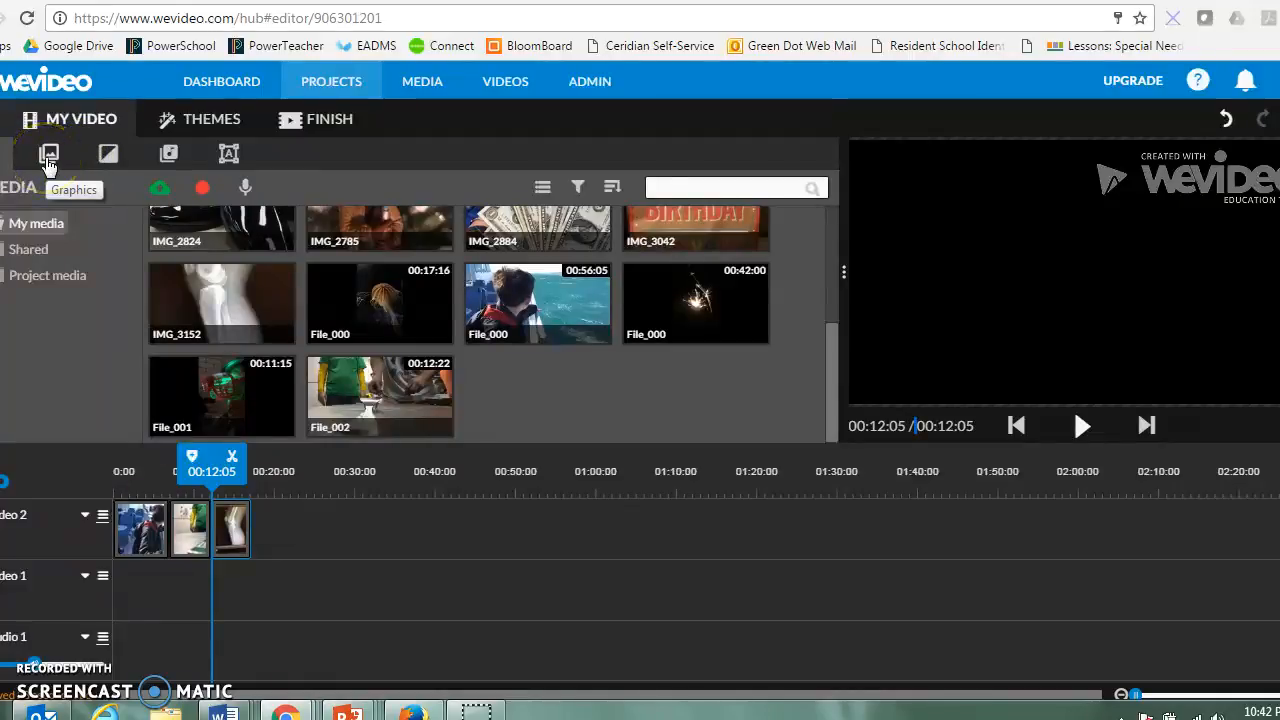
{"action": "left_click", "coordinate": [111, 158]}
{"action": "left_click_drag", "start_coordinate": [221, 251], "coordinate": [218, 535]}
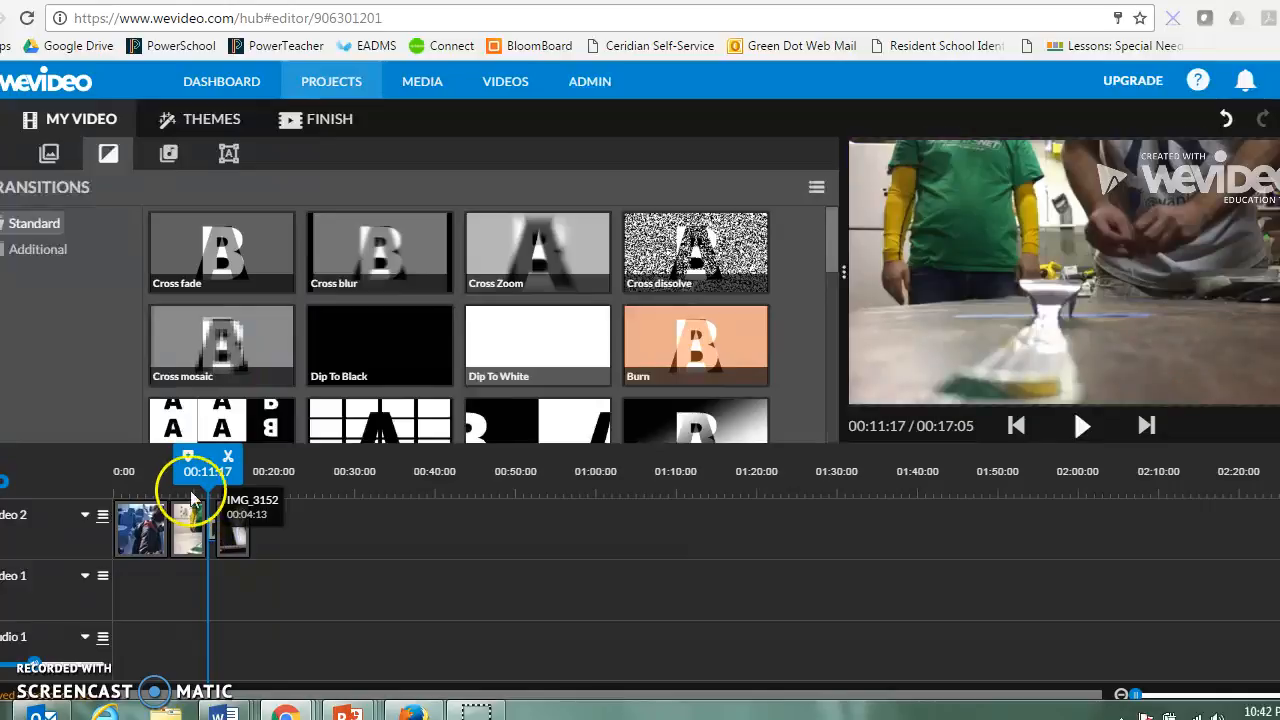
{"action": "left_click_drag", "start_coordinate": [200, 471], "coordinate": [189, 471]}
{"action": "key", "text": "space"}
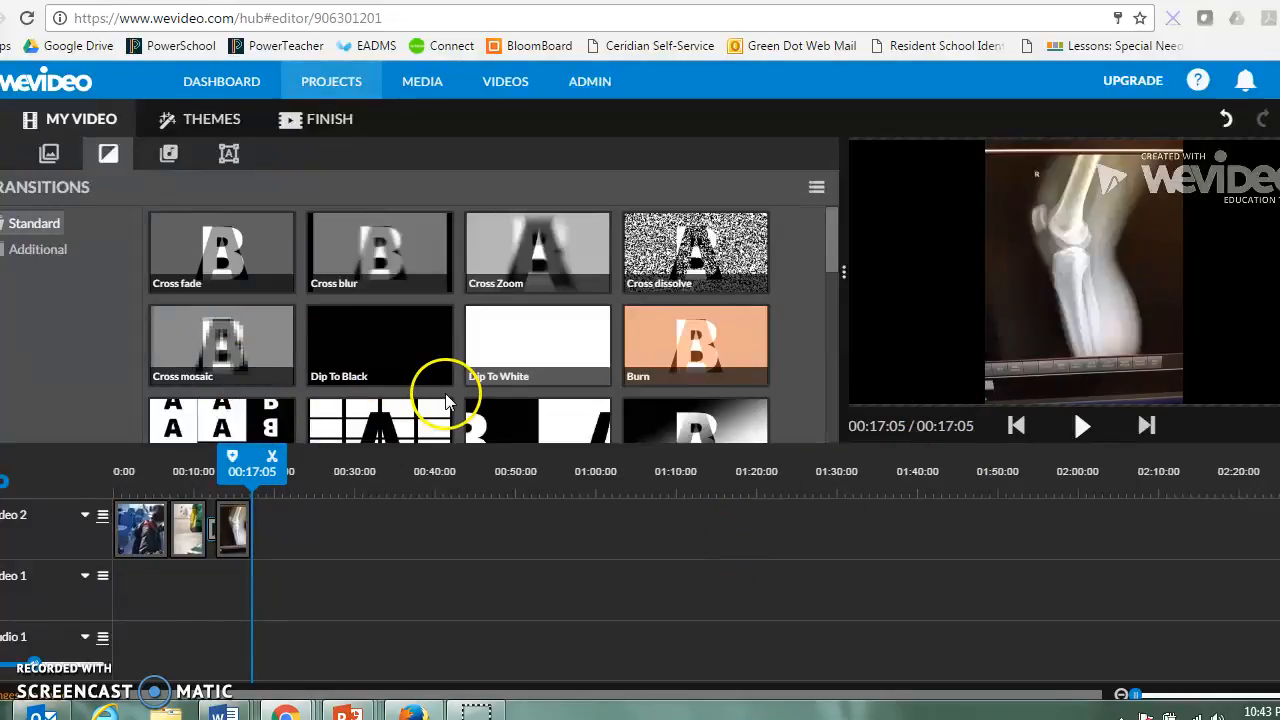
Add a Dip To Black transition at the very start of Video 2 and play the sequence from 00:00:00.
{"action": "left_click", "coordinate": [363, 337]}
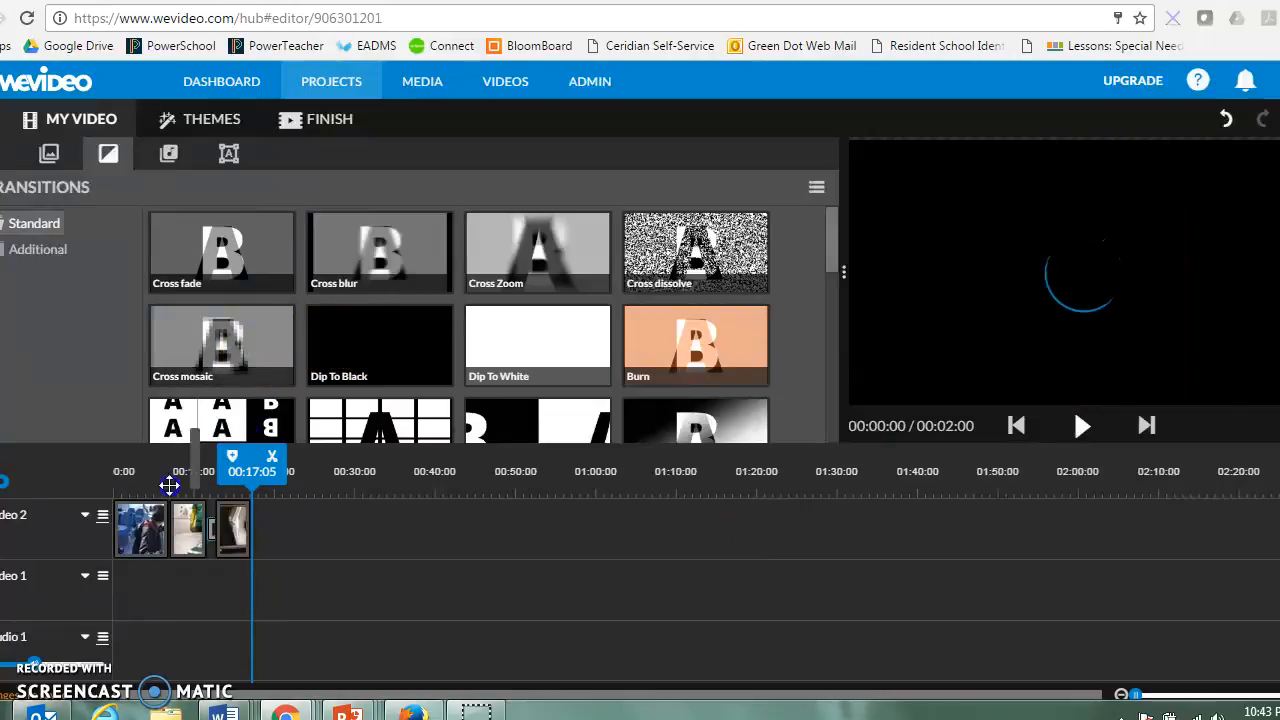
{"action": "left_click_drag", "start_coordinate": [169, 485], "coordinate": [120, 525]}
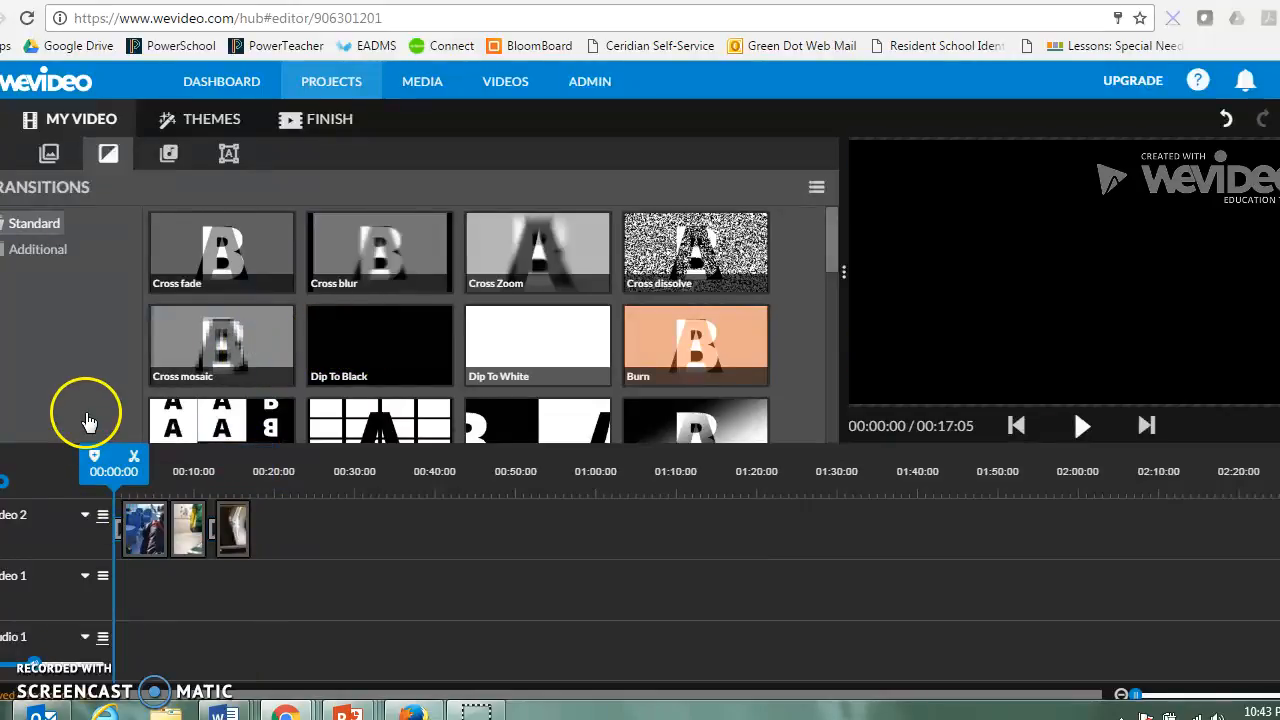
{"action": "key", "text": "space"}
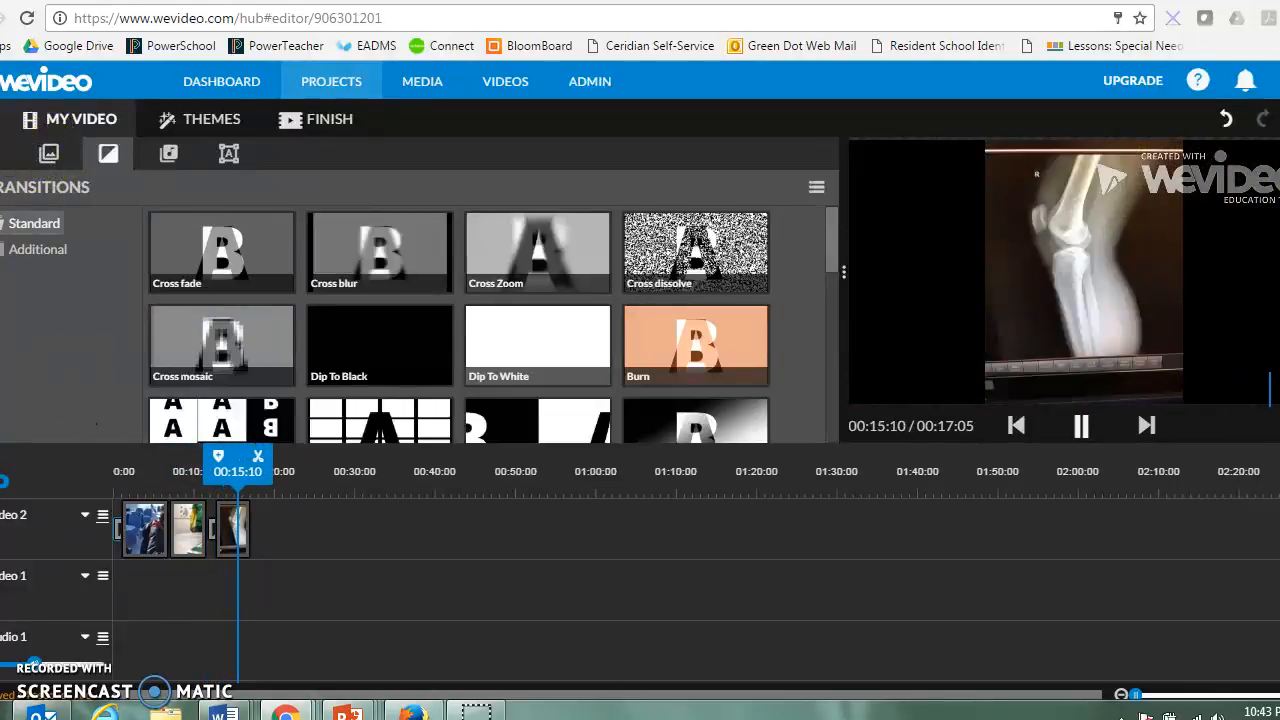
{"action": "key", "text": "space"}
Append IMG_2934, IMG_3030 and IMG_2934 again after IMG_3152 on Video 2, shortening each photo so the sequence ends at 00:25:03.
{"action": "left_click", "coordinate": [4, 154]}
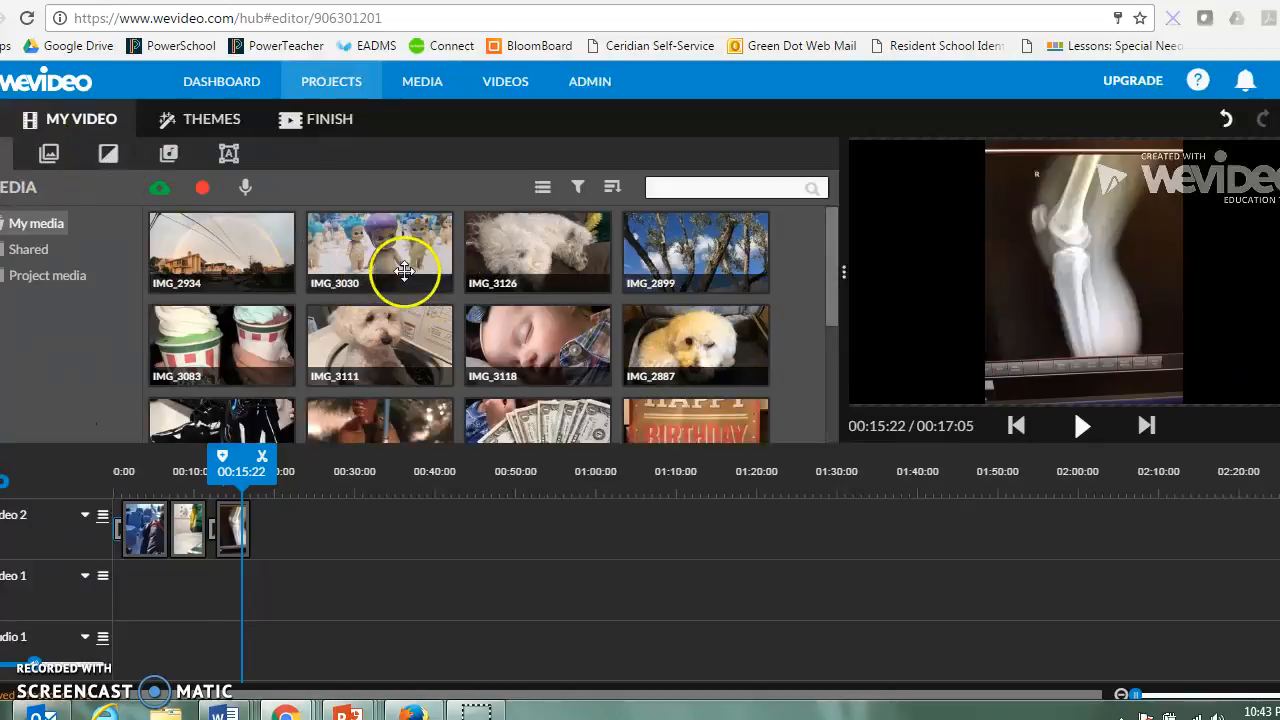
{"action": "left_click_drag", "start_coordinate": [254, 243], "coordinate": [270, 538]}
{"action": "left_click_drag", "start_coordinate": [340, 282], "coordinate": [387, 257]}
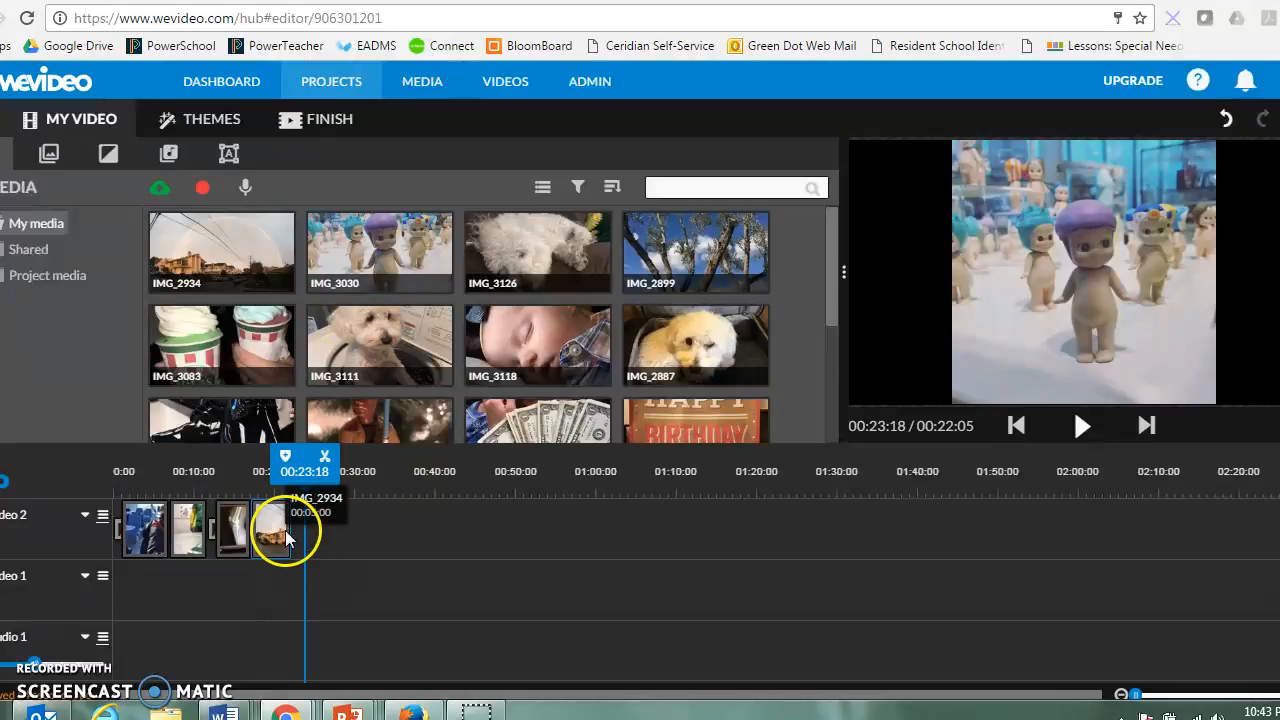
{"action": "left_click", "coordinate": [280, 527]}
{"action": "left_click_drag", "start_coordinate": [280, 528], "coordinate": [270, 528]}
{"action": "left_click_drag", "start_coordinate": [349, 243], "coordinate": [282, 531]}
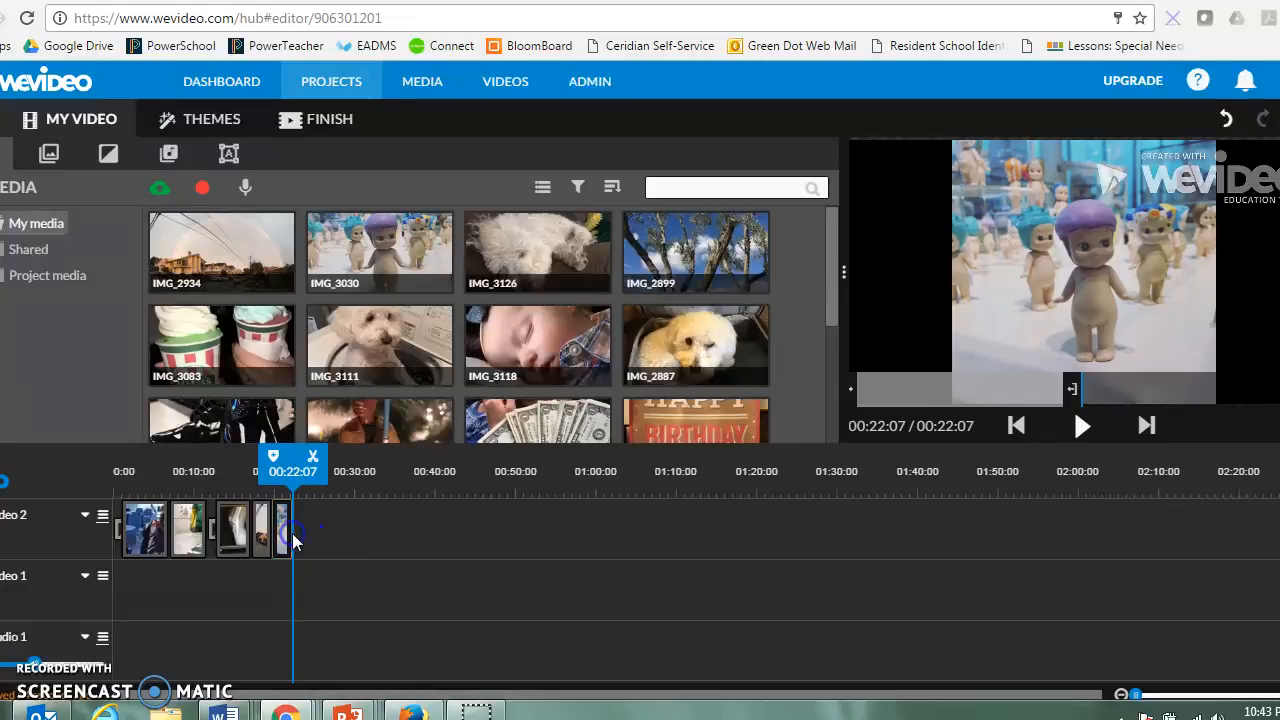
{"action": "left_click_drag", "start_coordinate": [254, 226], "coordinate": [310, 538]}
Open the IMG_3030 clip's editor and set its animation start to scale 1.88 and position x -26, y -352.
{"action": "left_click_drag", "start_coordinate": [316, 470], "coordinate": [277, 472]}
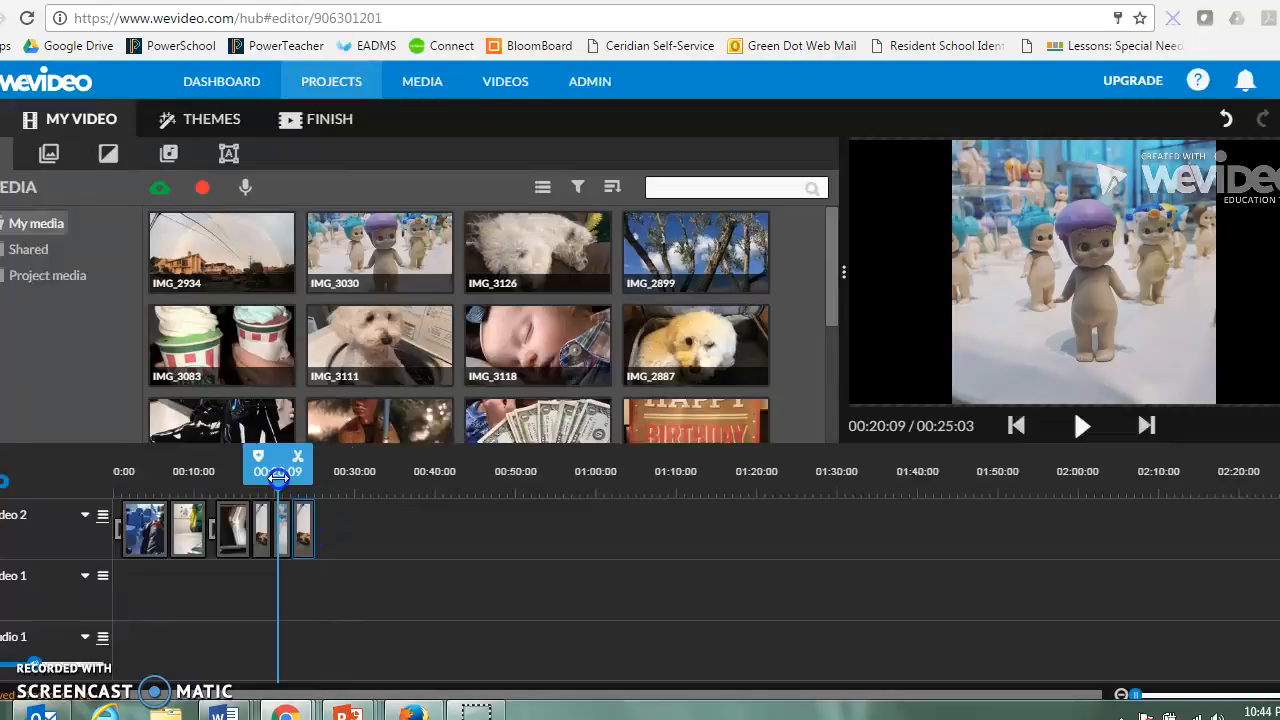
{"action": "double_click", "coordinate": [286, 540]}
{"action": "left_click_drag", "start_coordinate": [397, 338], "coordinate": [462, 341]}
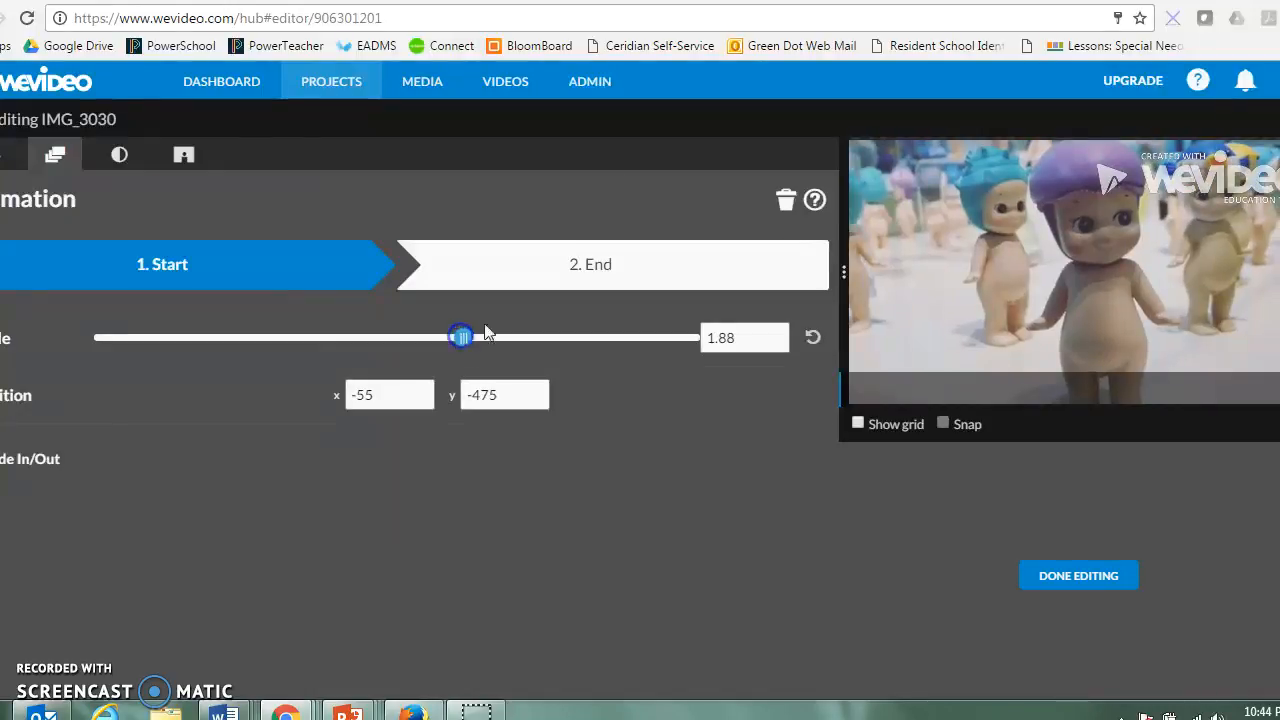
{"action": "left_click_drag", "start_coordinate": [915, 232], "coordinate": [1018, 238]}
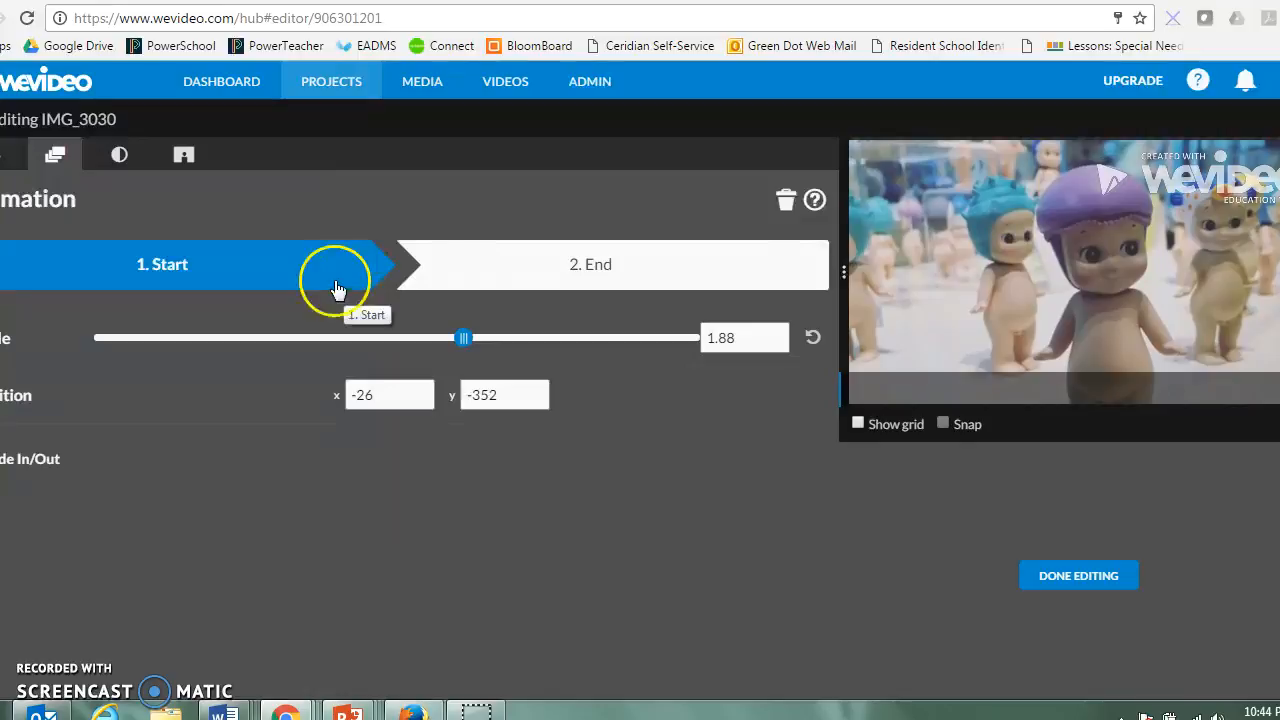
Check IMG_3030's color settings, then move its animation start position to x -67, y -389 and finish editing the clip.
{"action": "left_click", "coordinate": [121, 156]}
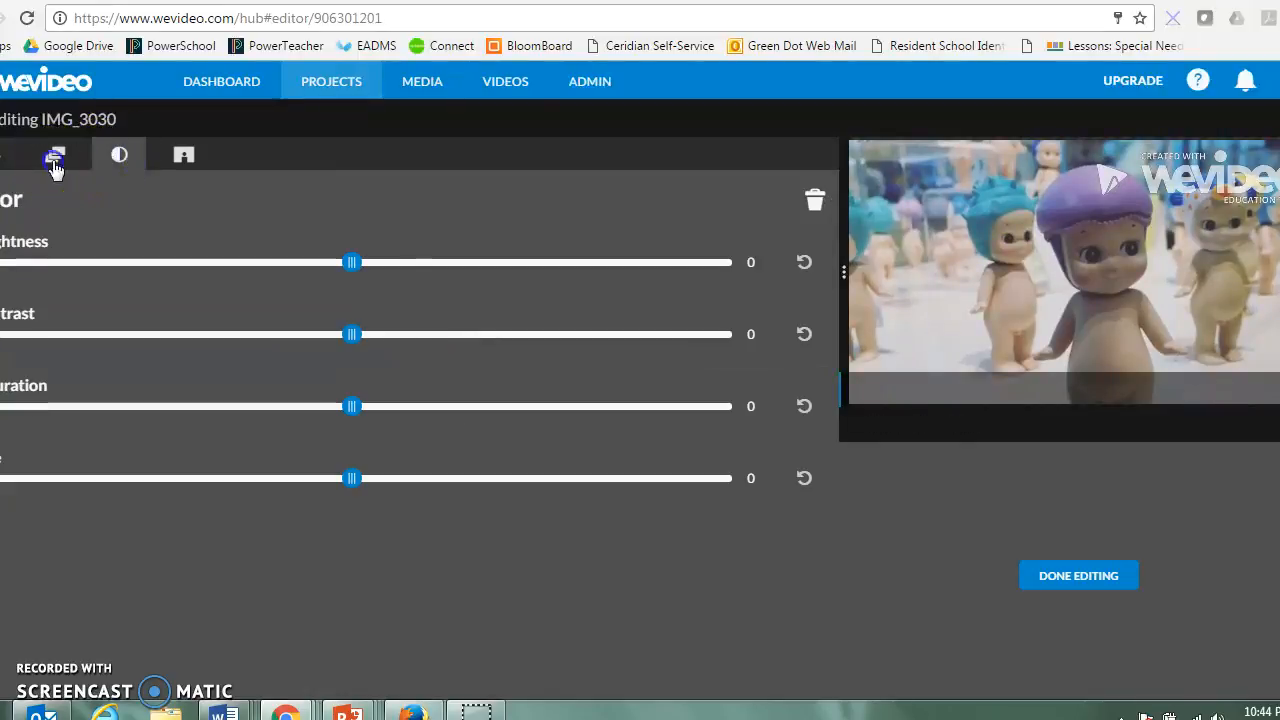
{"action": "left_click", "coordinate": [55, 160]}
{"action": "left_click", "coordinate": [183, 160]}
{"action": "left_click", "coordinate": [122, 165]}
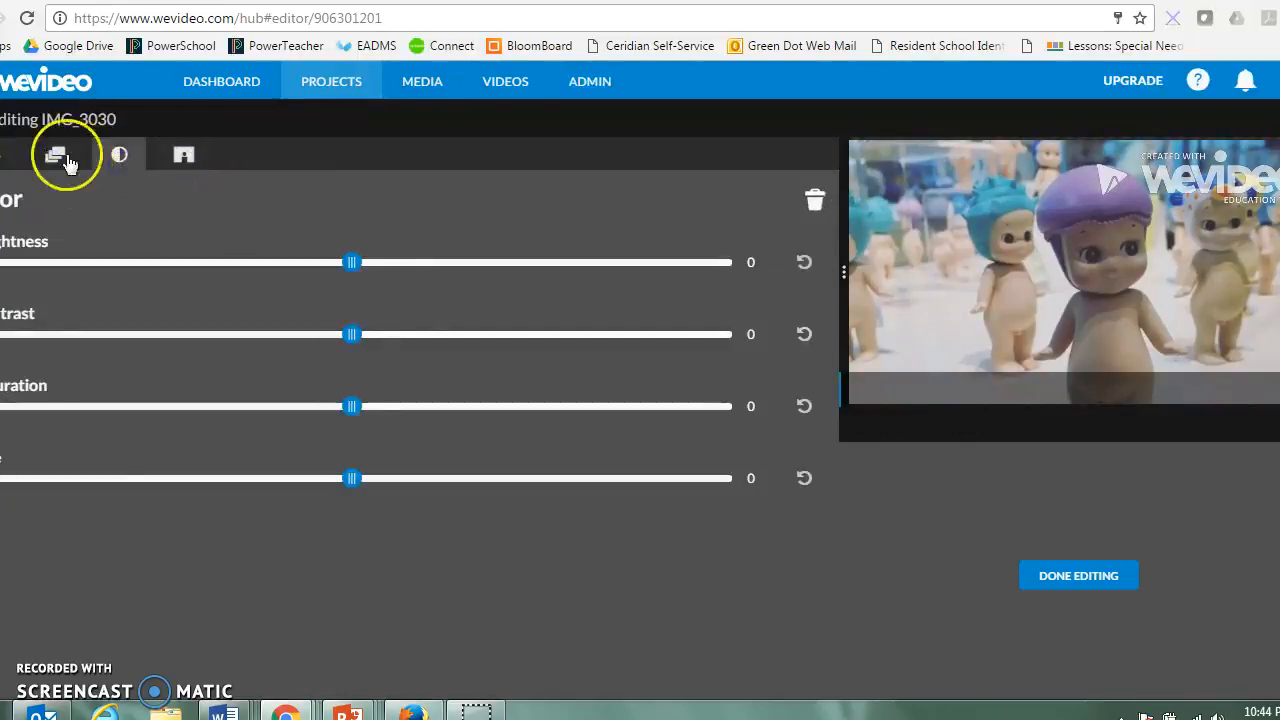
{"action": "left_click", "coordinate": [55, 160]}
{"action": "left_click_drag", "start_coordinate": [1116, 272], "coordinate": [1113, 262]}
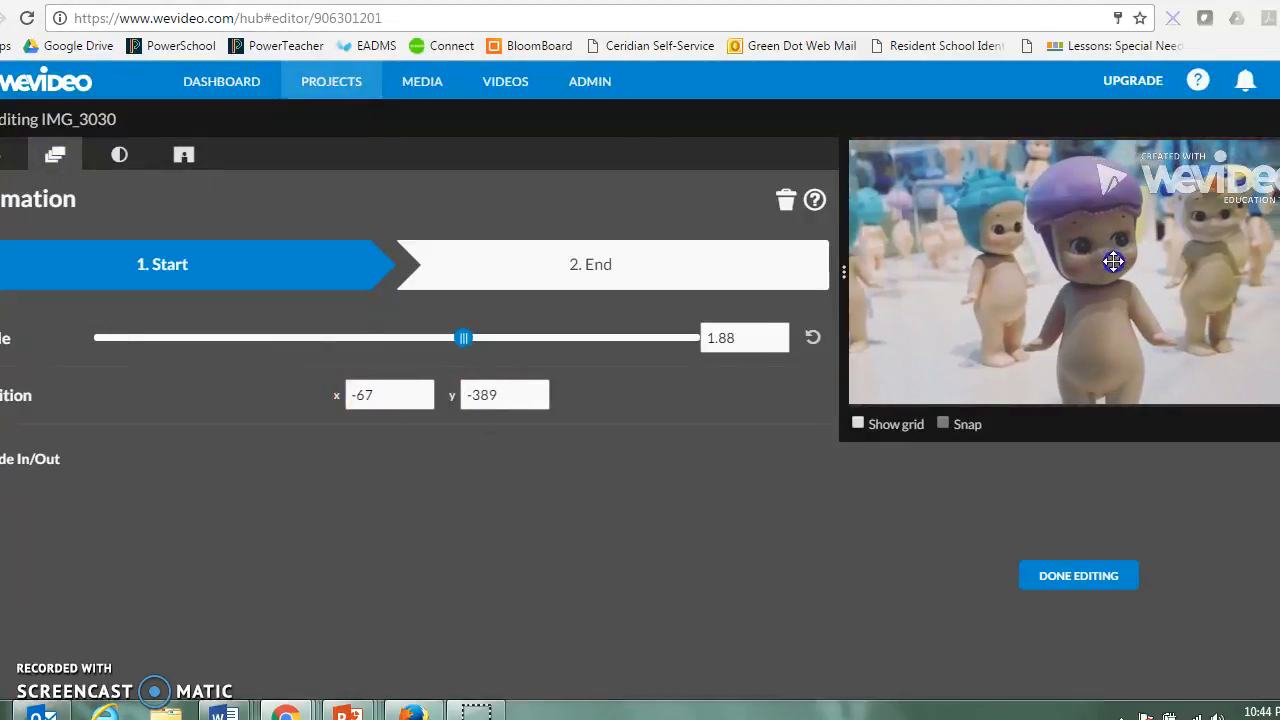
{"action": "left_click", "coordinate": [1094, 582]}
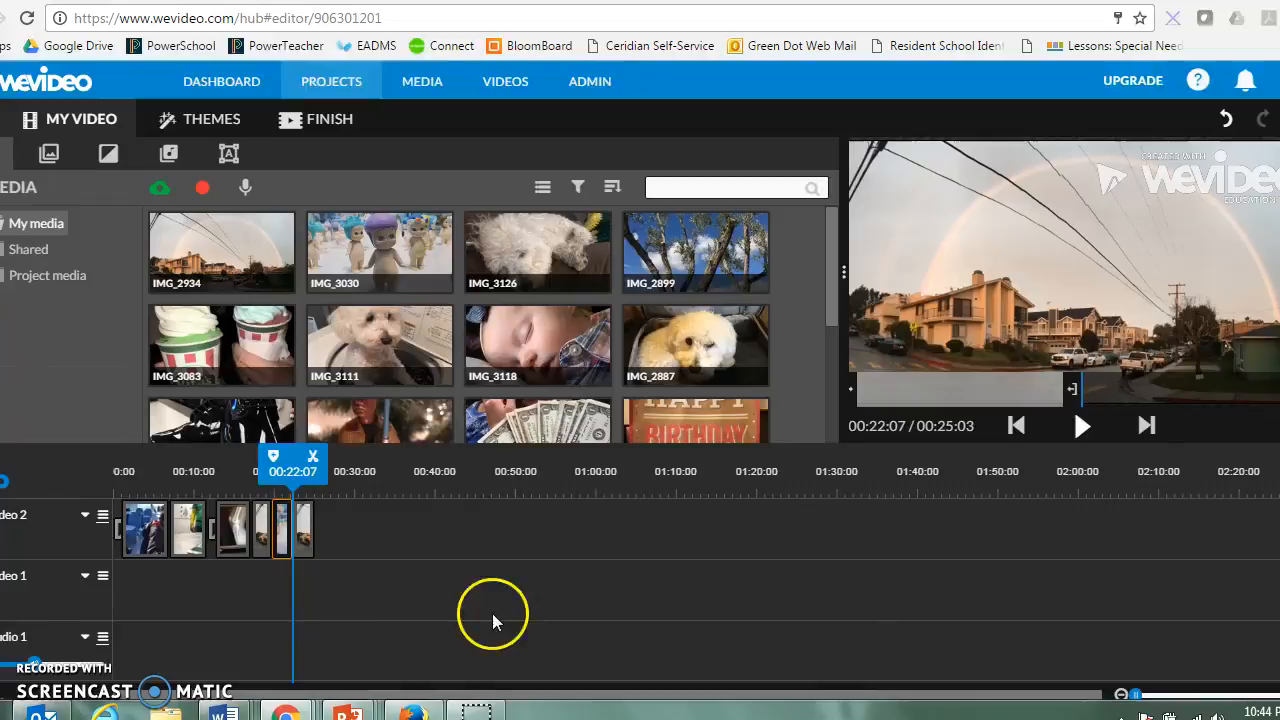
Set the IMG_3152 clip's animation start to scale 2.08 and position x 89, y -121, and finish editing.
{"action": "double_click", "coordinate": [232, 530]}
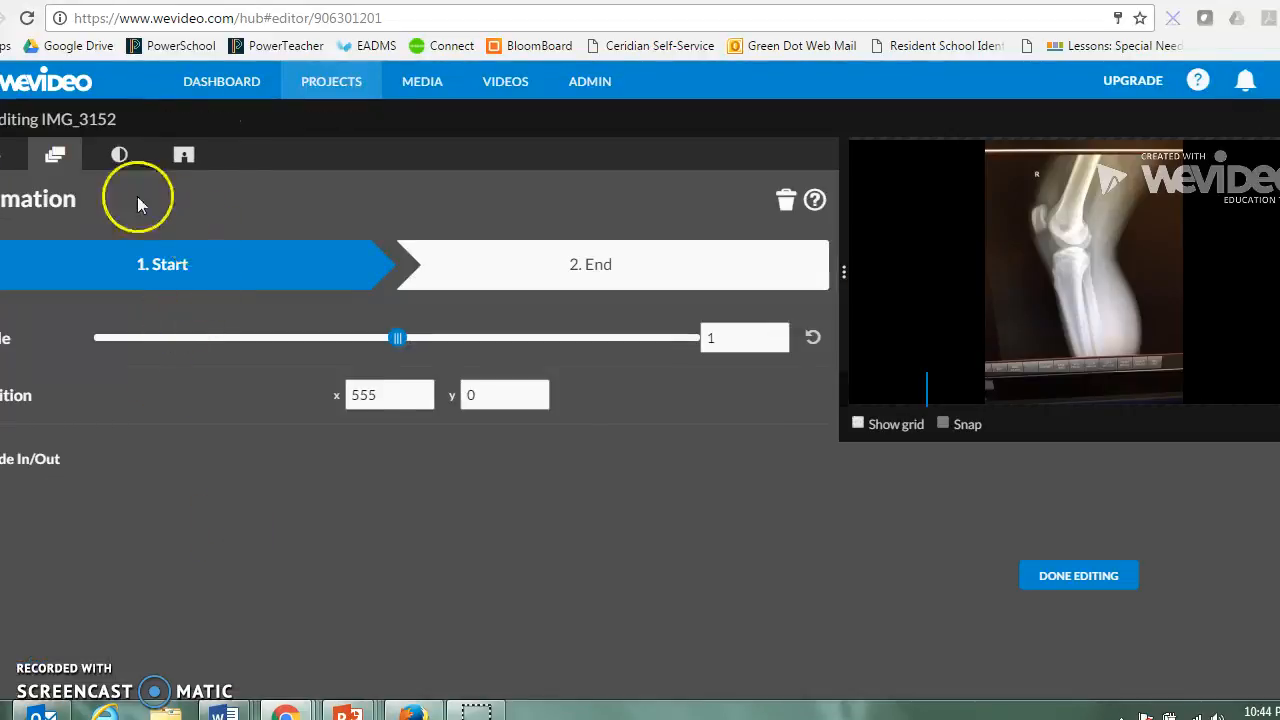
{"action": "left_click_drag", "start_coordinate": [402, 342], "coordinate": [481, 342]}
{"action": "left_click_drag", "start_coordinate": [958, 258], "coordinate": [949, 363]}
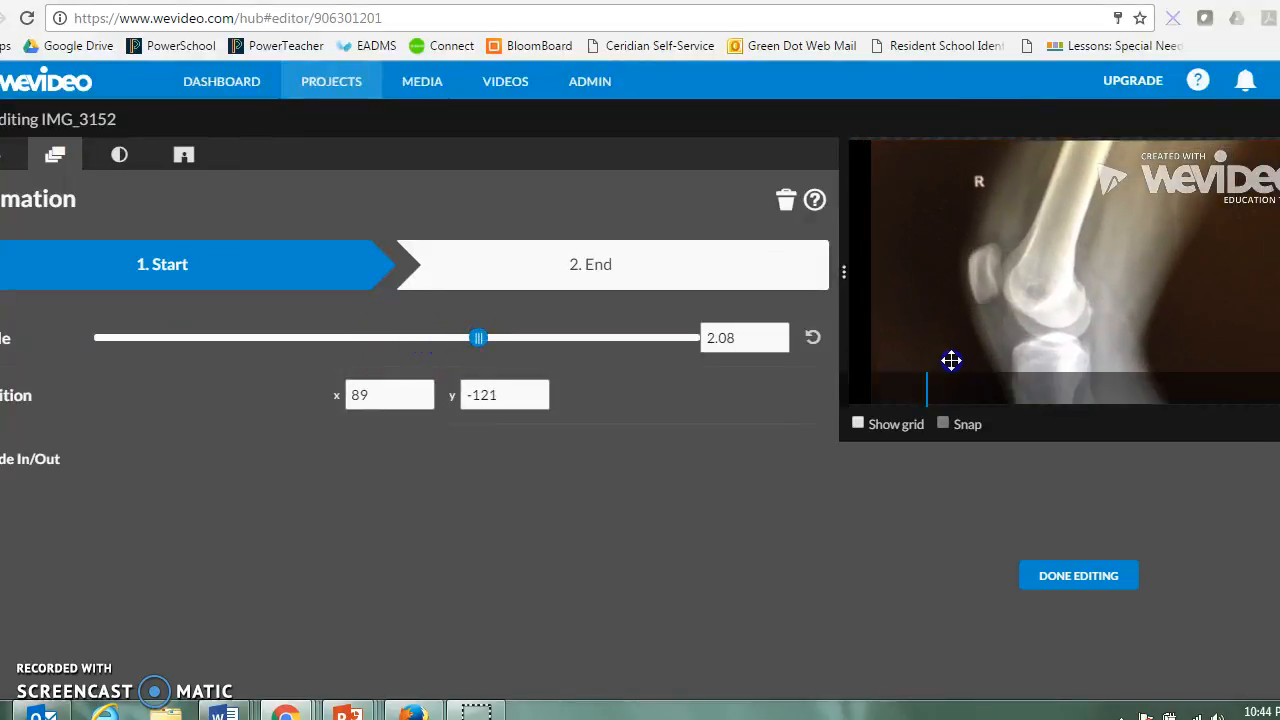
{"action": "left_click", "coordinate": [1093, 580]}
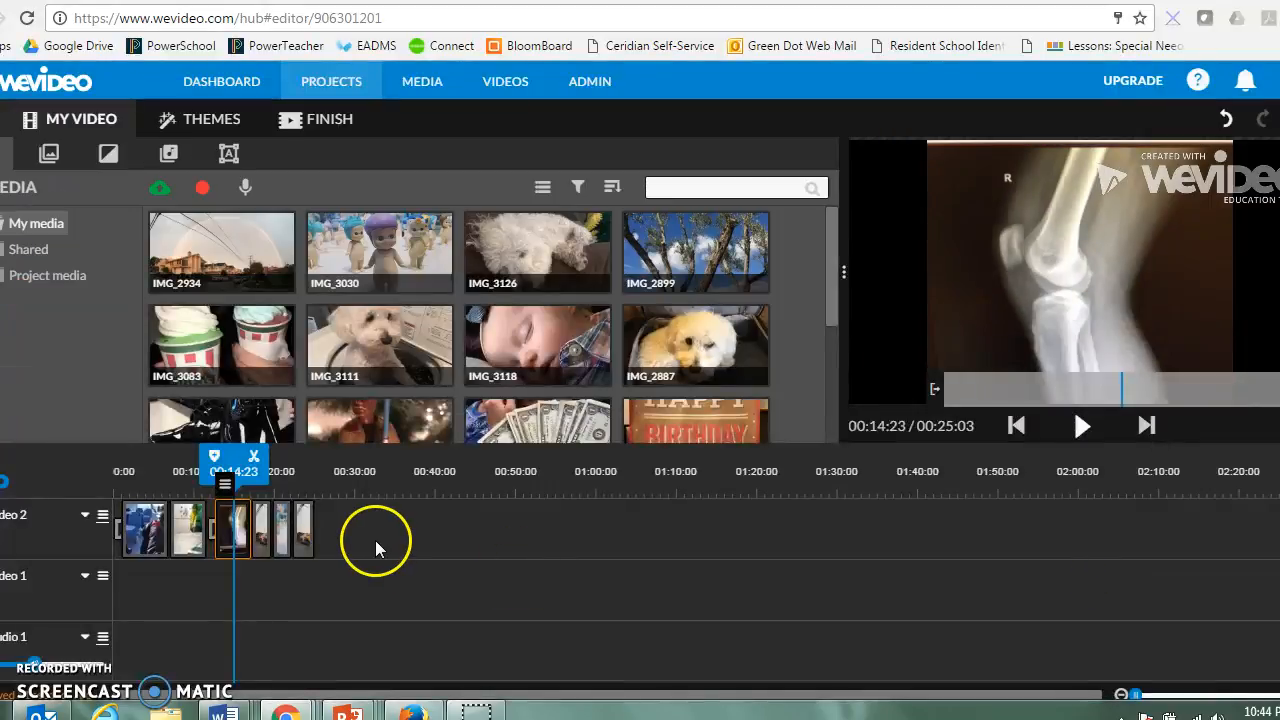
Play the sequence through the IMG_3030 clip on Video 2 to preview its zoom animation.
{"action": "left_click_drag", "start_coordinate": [247, 472], "coordinate": [262, 473]}
{"action": "key", "text": "space"}
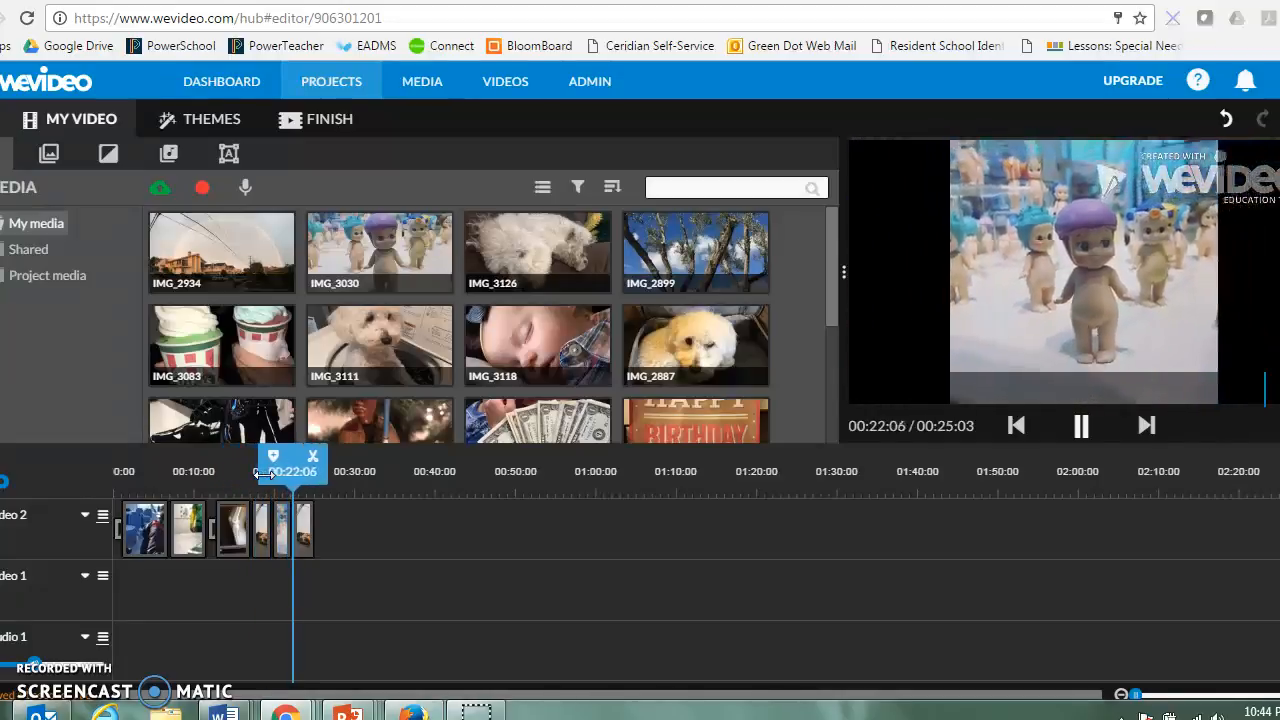
{"action": "left_click", "coordinate": [265, 526]}
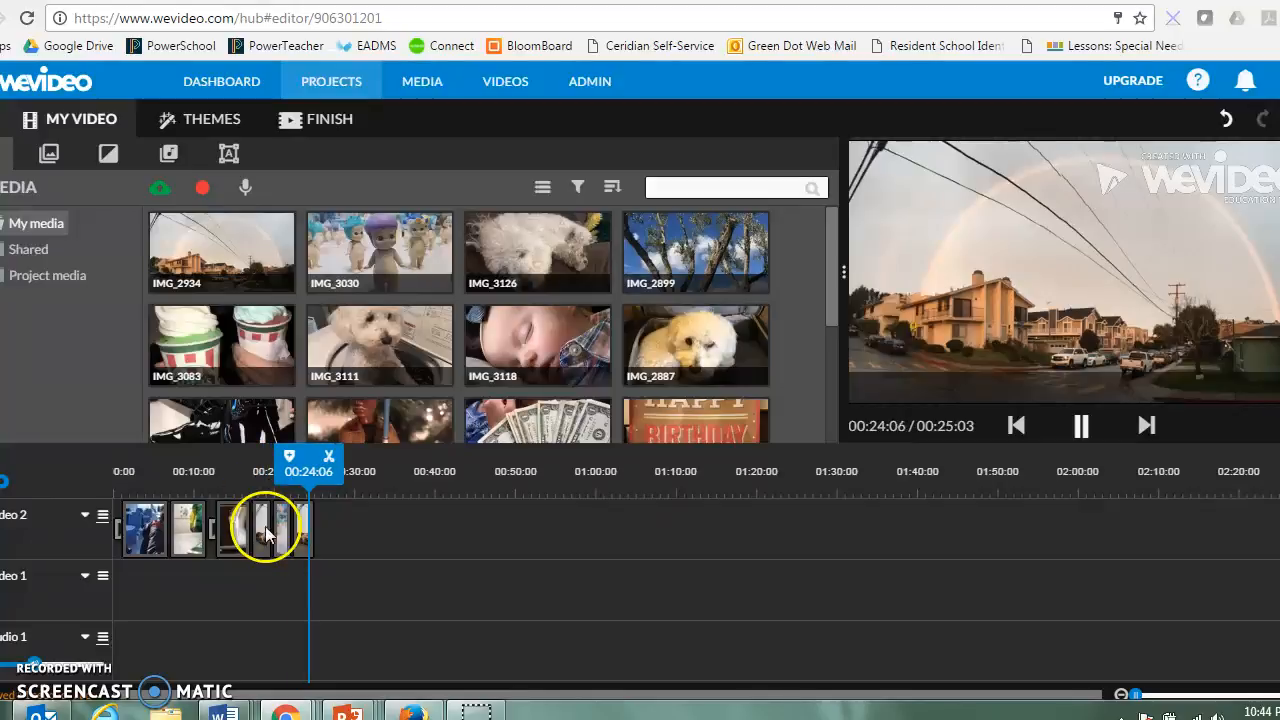
Set the IMG_3030 clip's animation end to scale 1.88 and position x -55, y -475, and finish editing.
{"action": "double_click", "coordinate": [285, 533]}
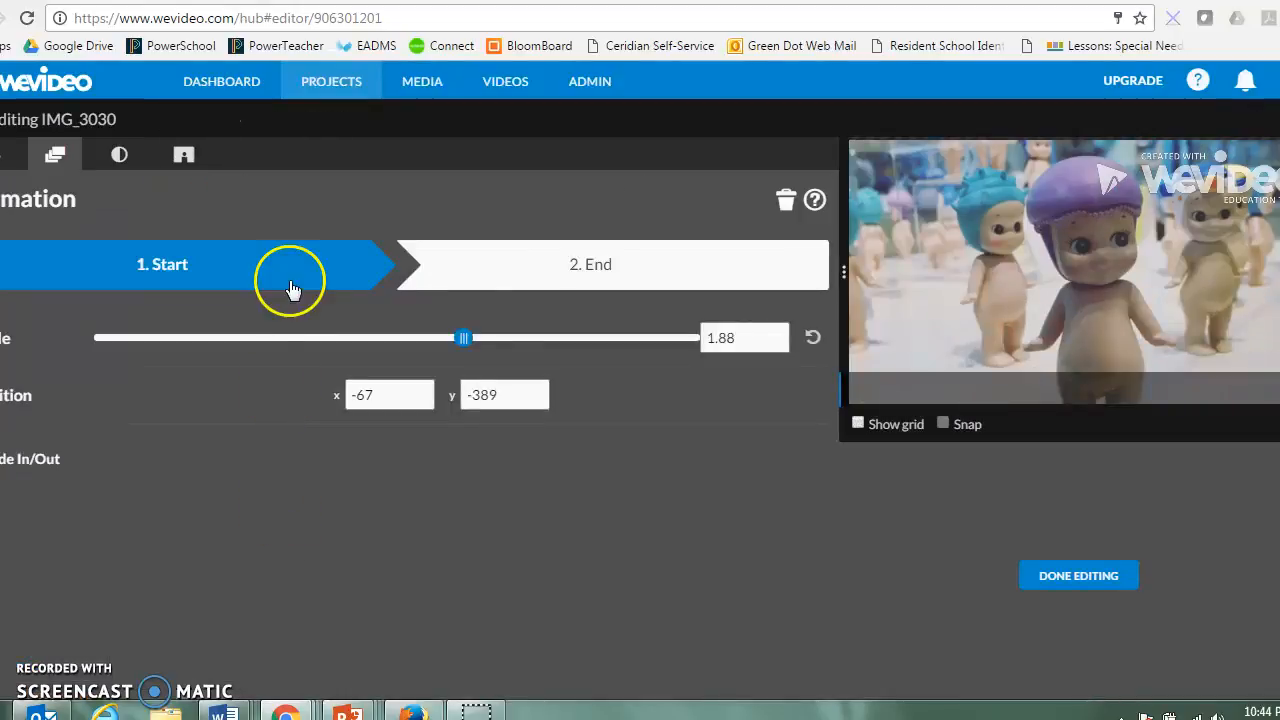
{"action": "left_click", "coordinate": [591, 284]}
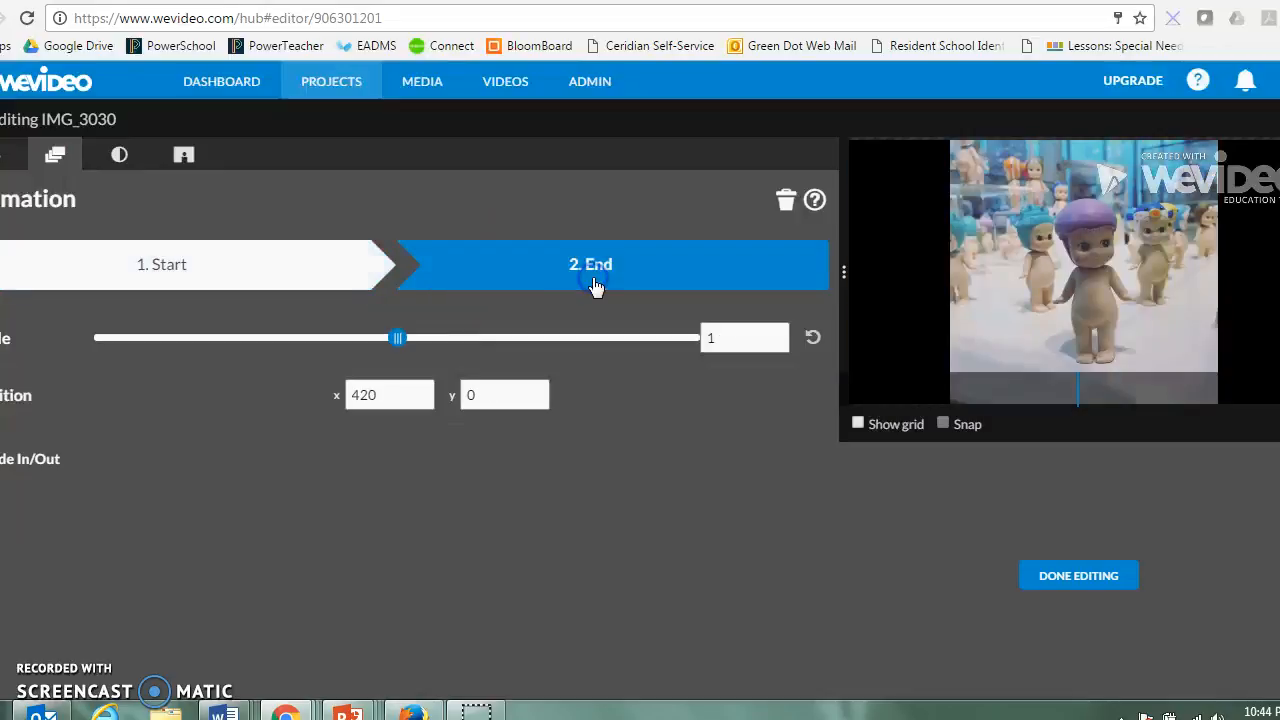
{"action": "left_click_drag", "start_coordinate": [400, 338], "coordinate": [468, 352]}
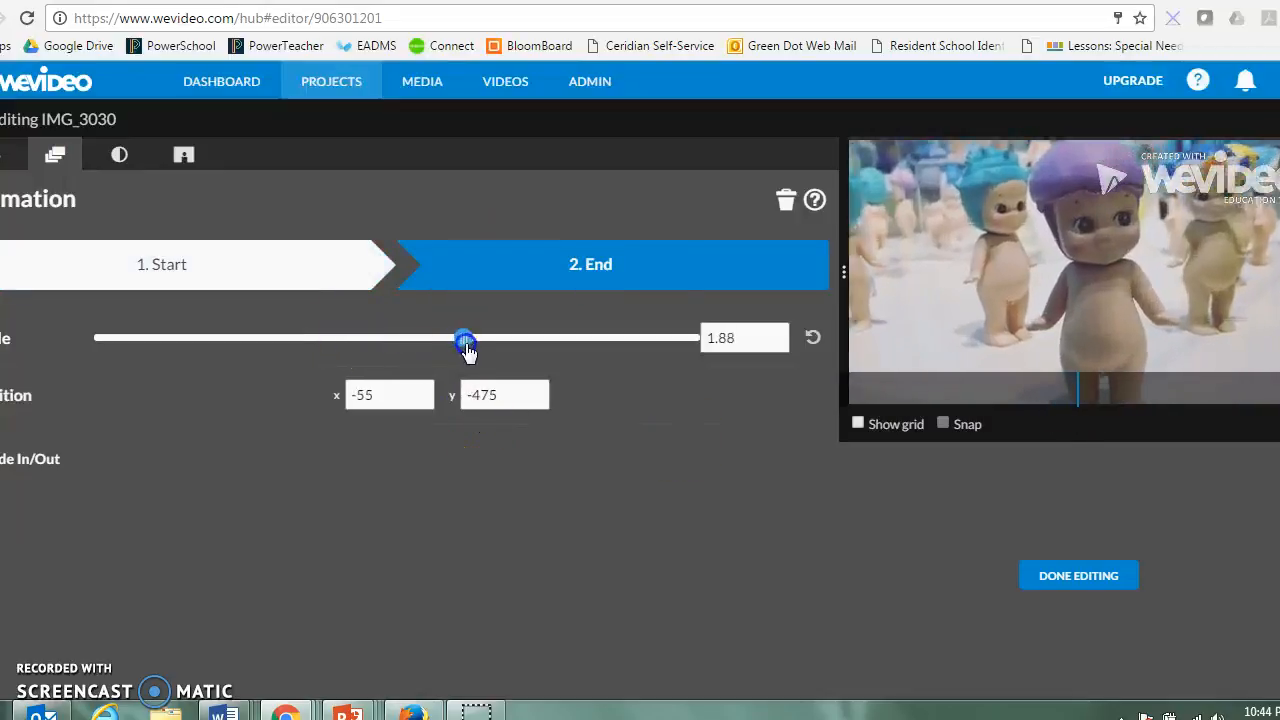
{"action": "left_click", "coordinate": [1056, 578]}
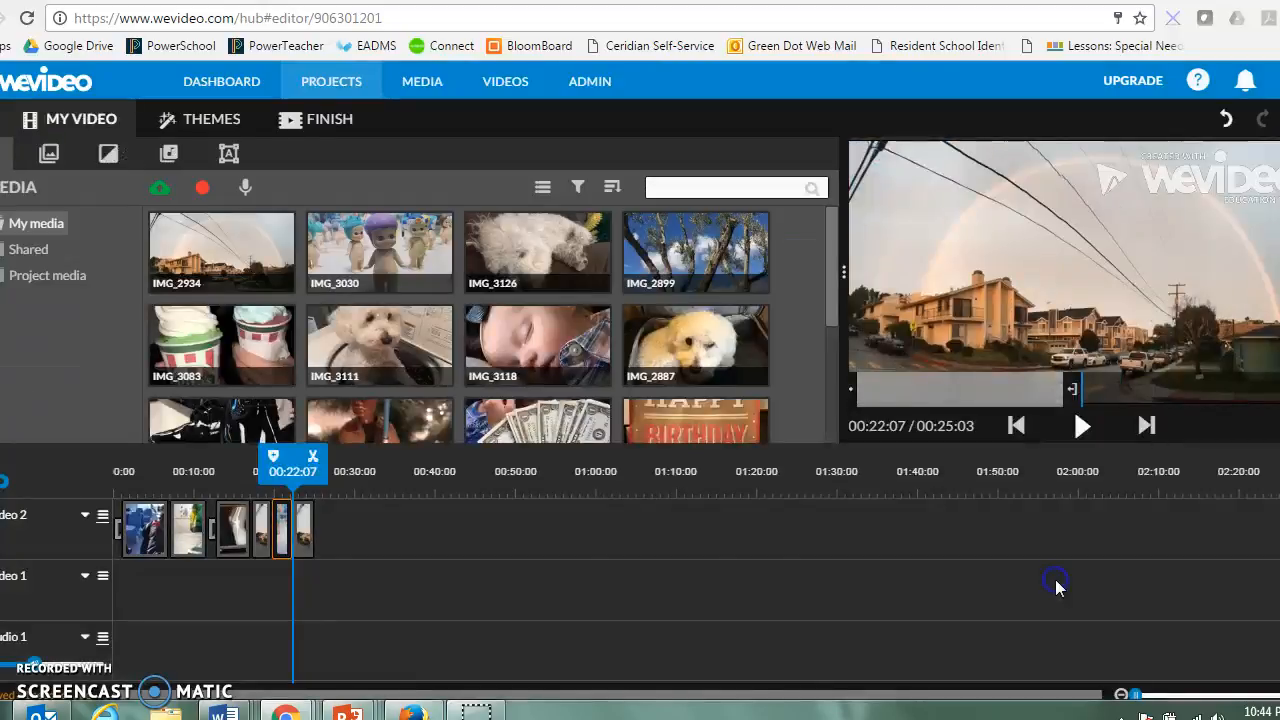
Append IMG_3126 and IMG_2887 after the last photo on Video 2, shortening both so the sequence ends at 00:31:15.
{"action": "left_click_drag", "start_coordinate": [275, 465], "coordinate": [325, 468]}
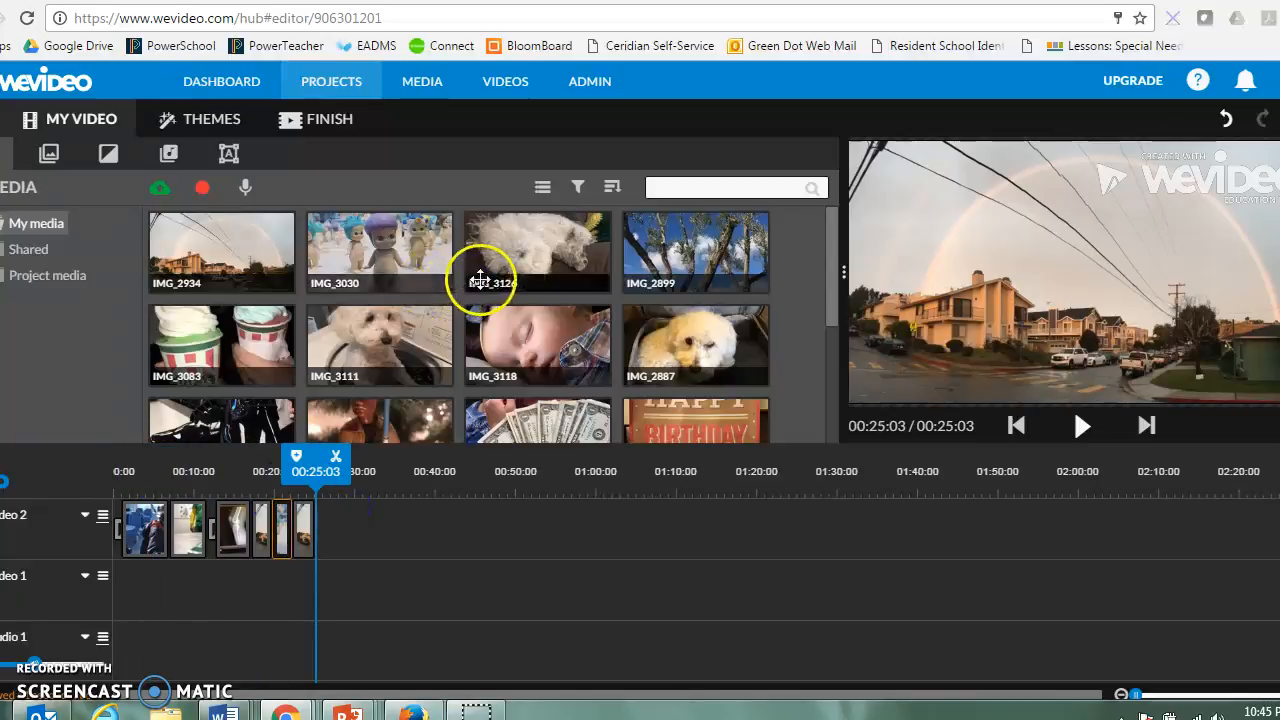
{"action": "left_click_drag", "start_coordinate": [537, 257], "coordinate": [347, 538]}
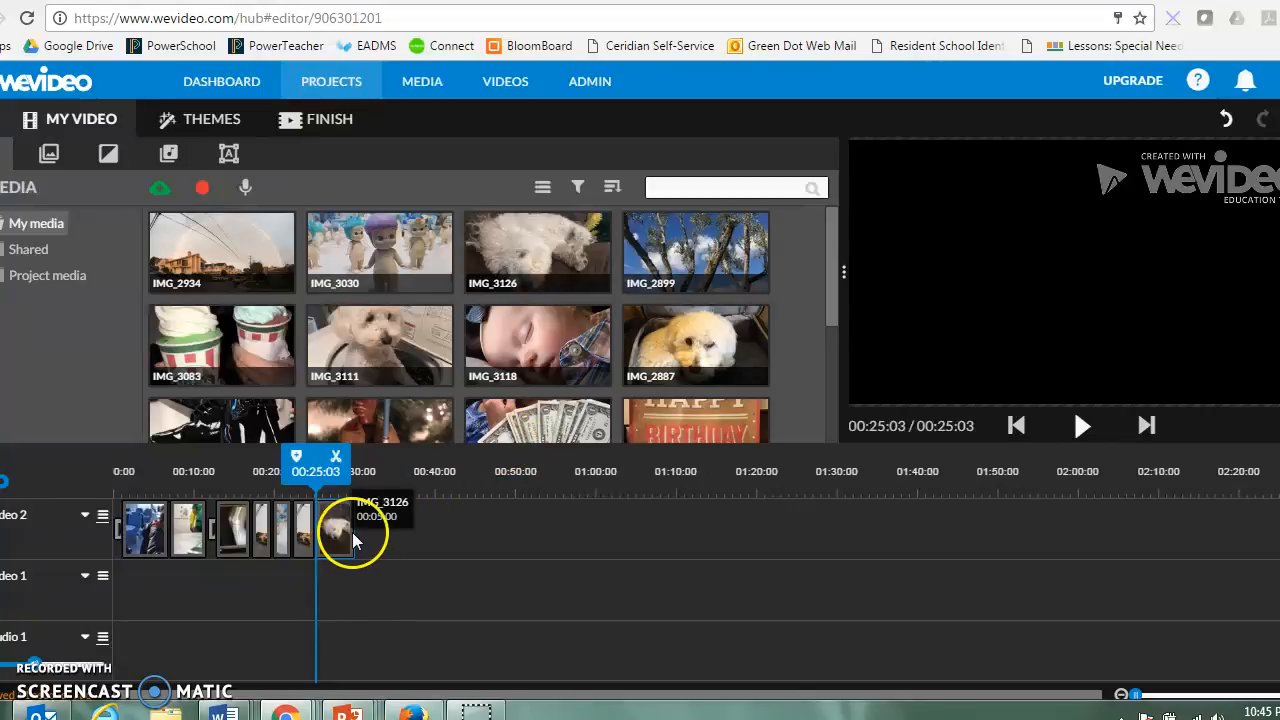
{"action": "left_click", "coordinate": [349, 532]}
{"action": "left_click_drag", "start_coordinate": [349, 532], "coordinate": [340, 532]}
{"action": "left_click_drag", "start_coordinate": [709, 354], "coordinate": [364, 535]}
{"action": "left_click", "coordinate": [386, 536]}
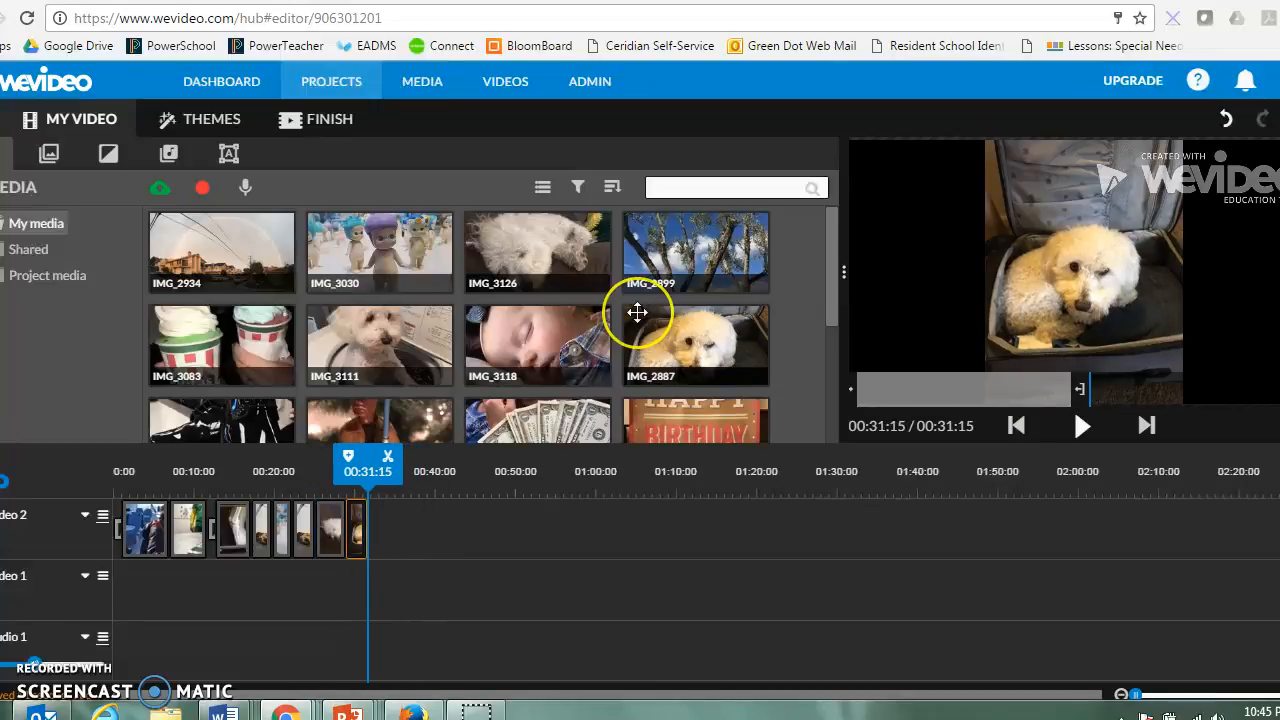
Append IMG_3111 after IMG_2887 on Video 2, shortened so the sequence ends at 00:35:05.
{"action": "scroll", "coordinate": [430, 225], "scroll_direction": "down", "scroll_amount": 3}
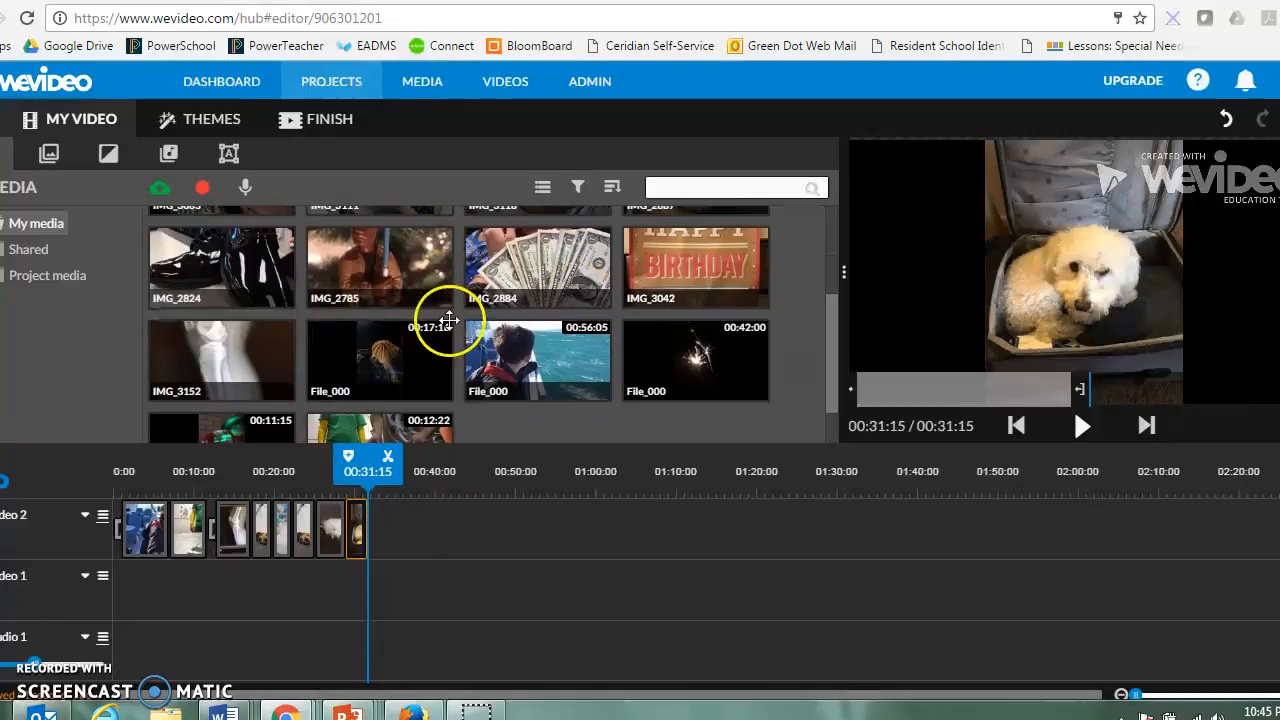
{"action": "scroll", "coordinate": [443, 320], "scroll_direction": "up", "scroll_amount": 2}
{"action": "left_click_drag", "start_coordinate": [443, 320], "coordinate": [395, 530]}
{"action": "left_click", "coordinate": [402, 533]}
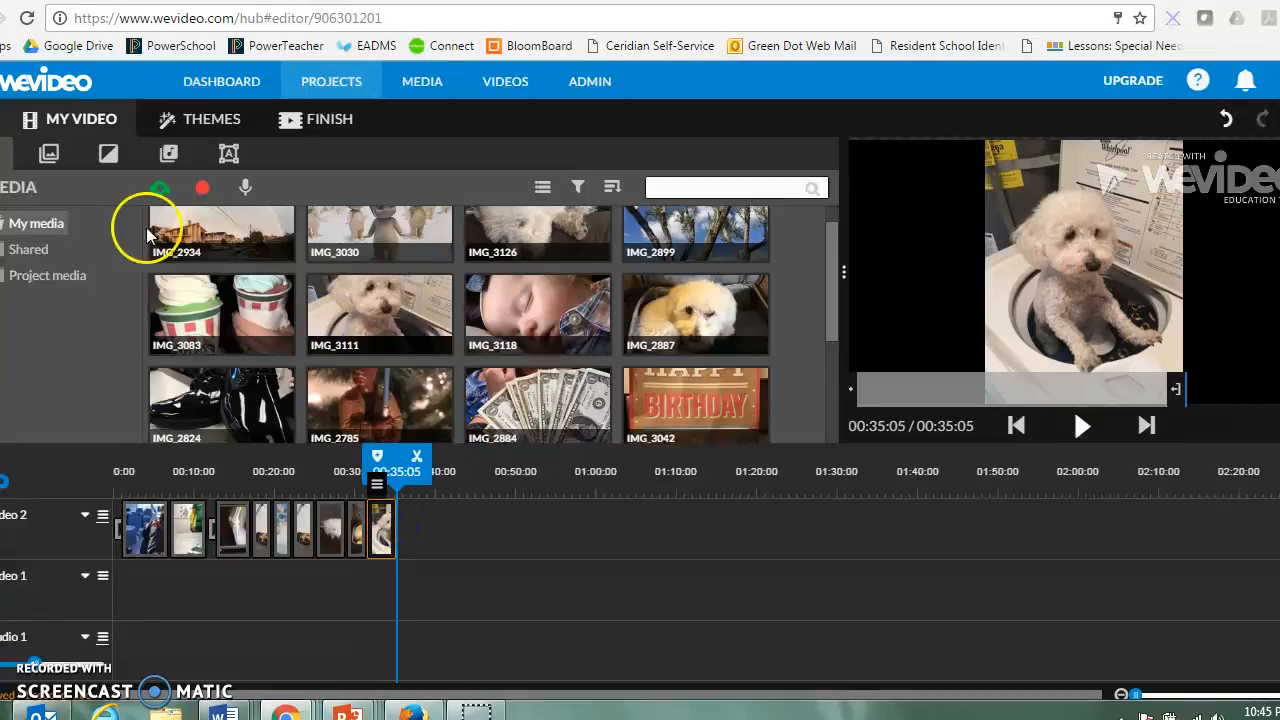
Add a DirectionalWipe transition between IMG_3126 and IMG_2887 and a Wipe up transition between IMG_2887 and IMG_3111.
{"action": "left_click", "coordinate": [110, 153]}
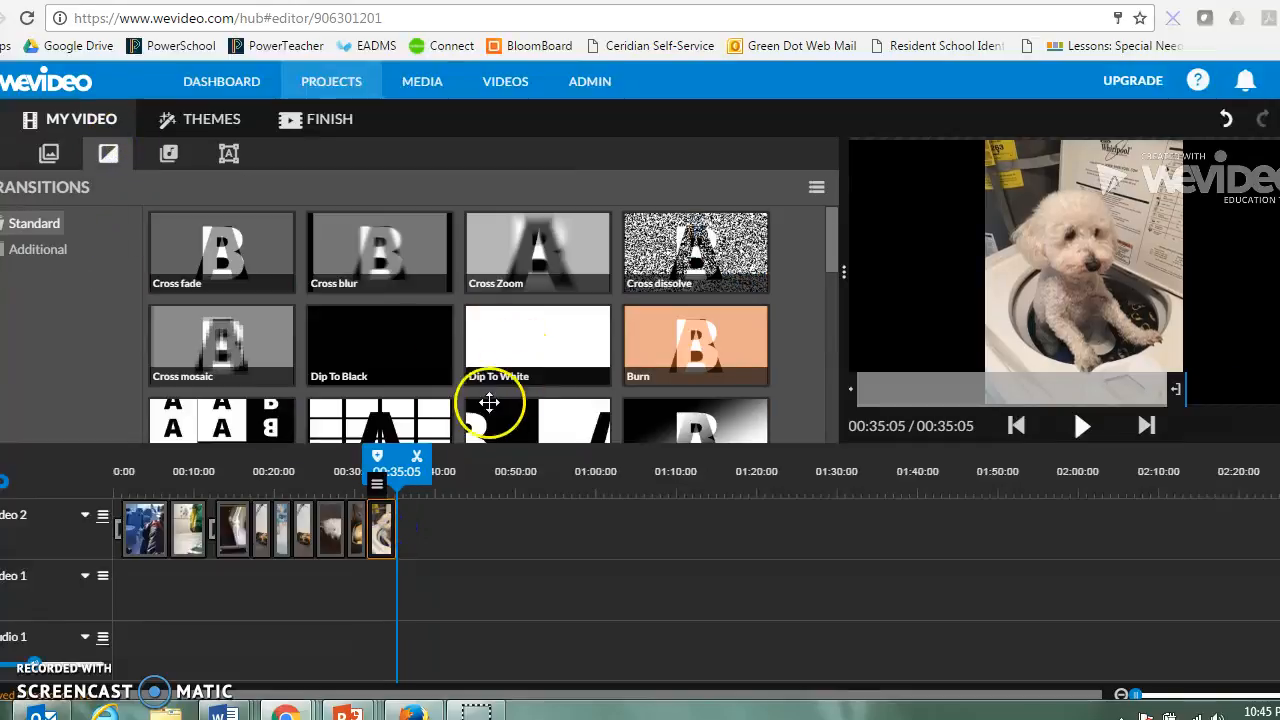
{"action": "scroll", "coordinate": [400, 365], "scroll_direction": "down", "scroll_amount": 2}
{"action": "scroll", "coordinate": [400, 378], "scroll_direction": "down", "scroll_amount": 1}
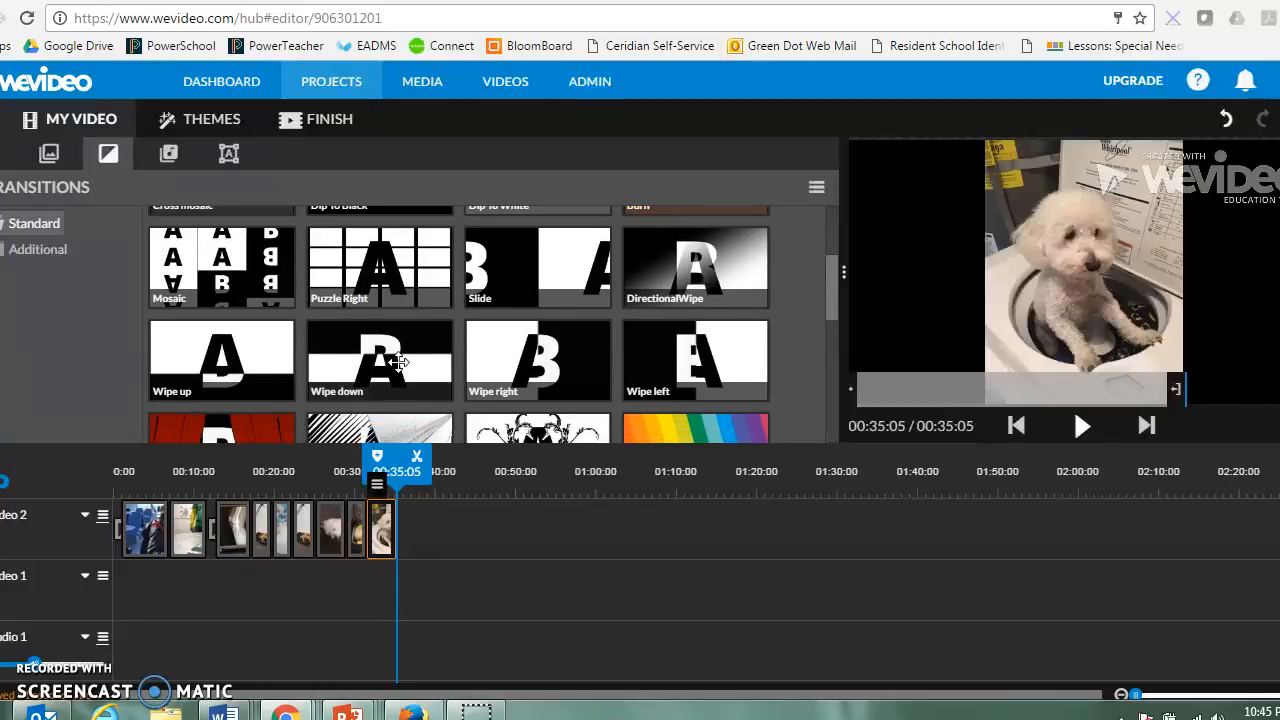
{"action": "mouse_move", "coordinate": [695, 275]}
{"action": "left_mouse_down"}
{"action": "mouse_move", "coordinate": [352, 552]}
{"action": "mouse_move", "coordinate": [363, 560]}
{"action": "left_mouse_up"}
{"action": "mouse_move", "coordinate": [240, 368]}
{"action": "left_mouse_down"}
{"action": "mouse_move", "coordinate": [348, 513]}
{"action": "mouse_move", "coordinate": [372, 520]}
{"action": "left_mouse_up"}
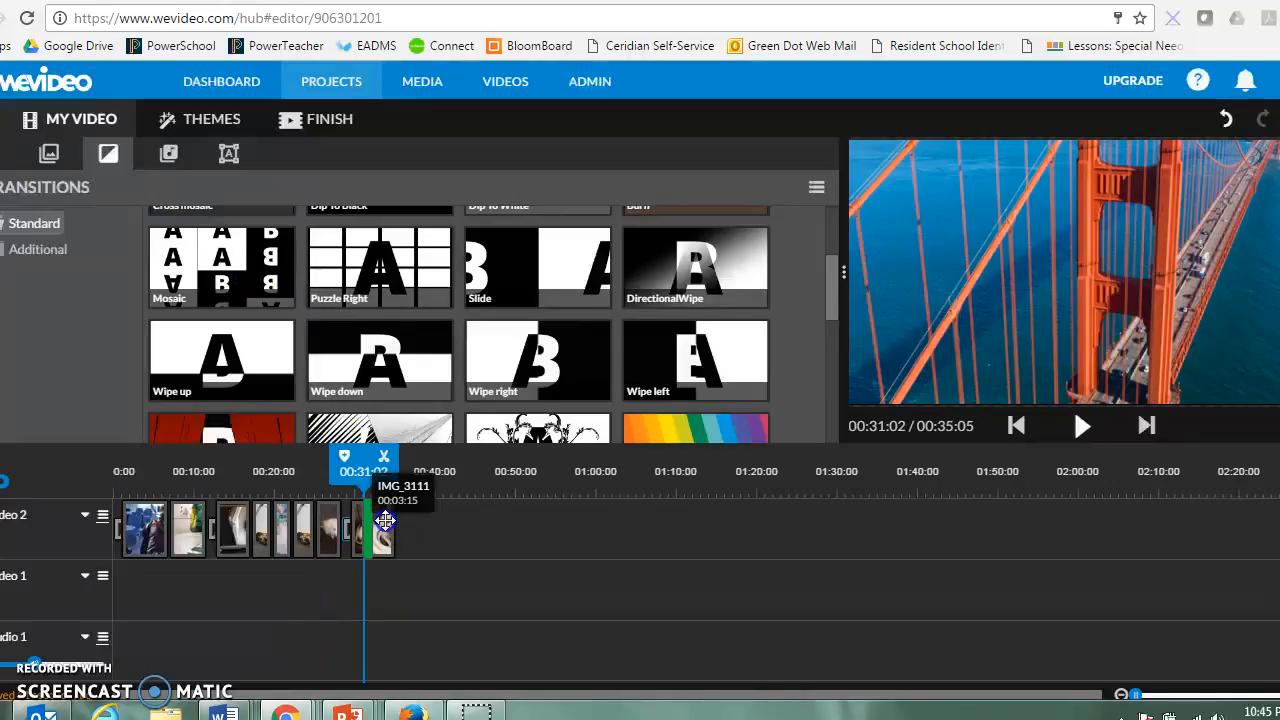
Append IMG_2785 after IMG_3111 on Video 2 and shorten it so the sequence ends at 00:38:11.
{"action": "scroll", "coordinate": [665, 350], "scroll_direction": "down", "scroll_amount": 3}
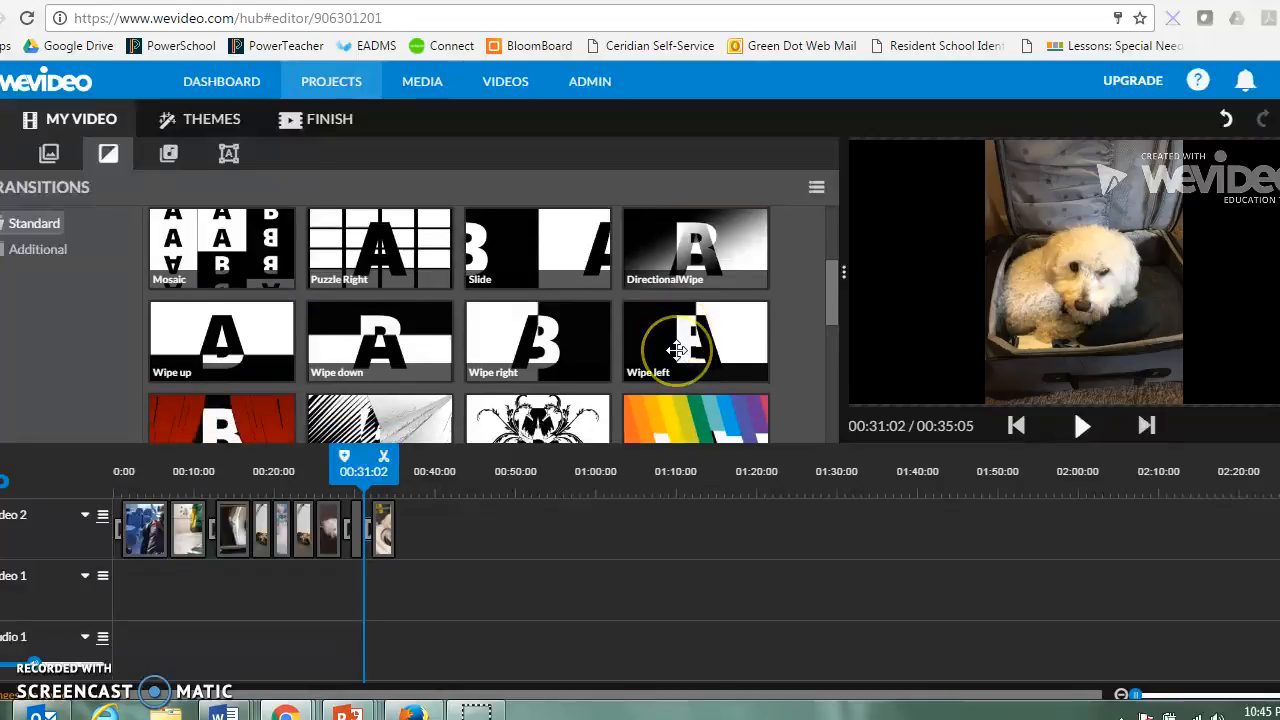
{"action": "scroll", "coordinate": [676, 350], "scroll_direction": "up", "scroll_amount": 1}
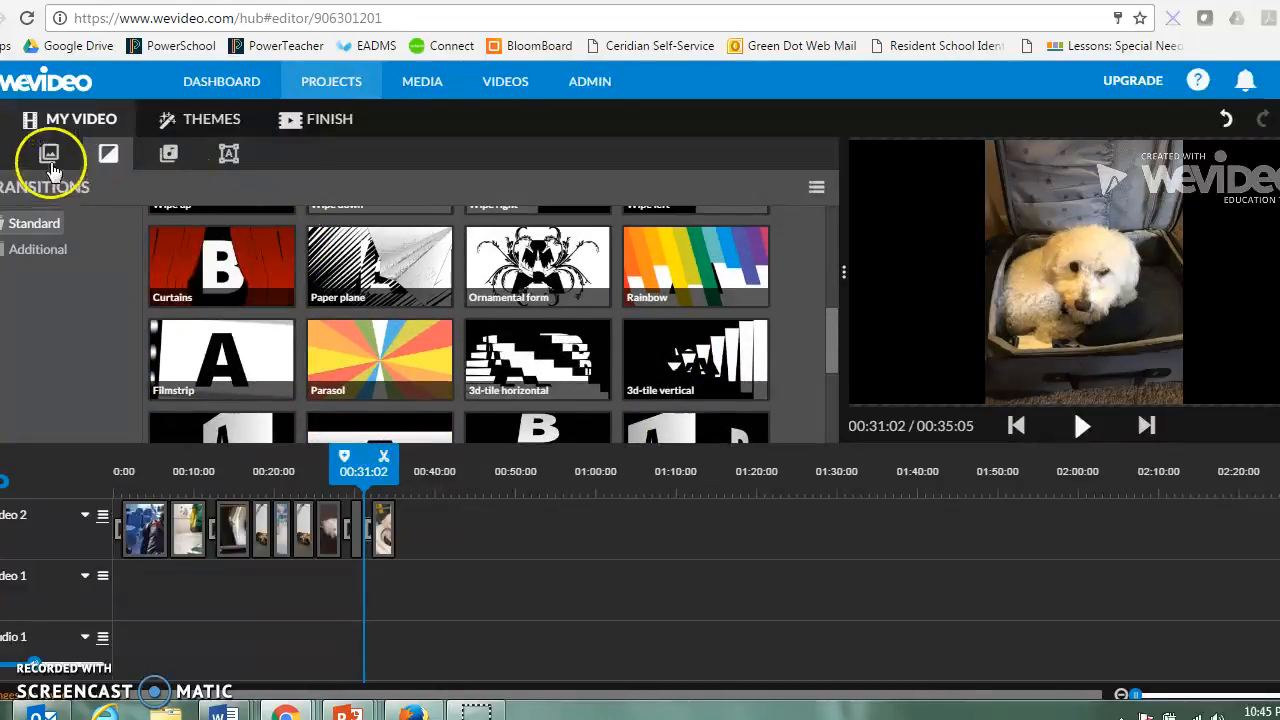
{"action": "left_click", "coordinate": [49, 155]}
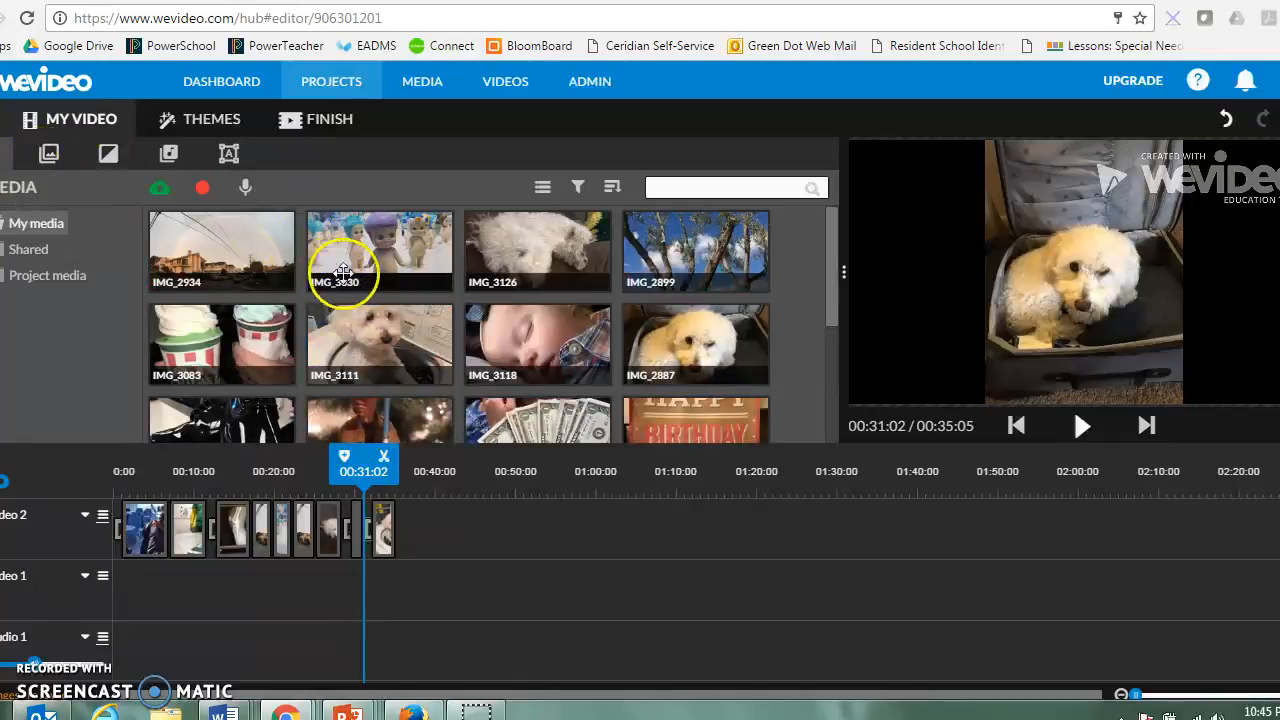
{"action": "scroll", "coordinate": [652, 362], "scroll_direction": "down", "scroll_amount": 3}
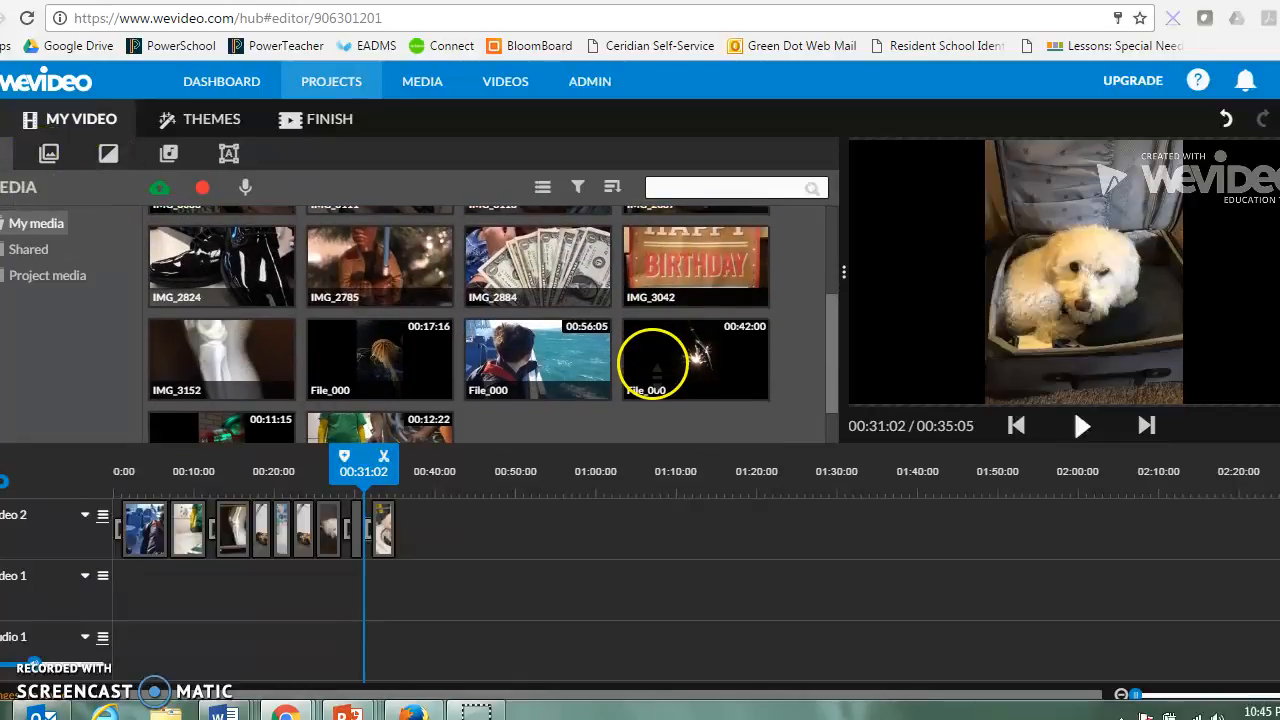
{"action": "left_click_drag", "start_coordinate": [314, 295], "coordinate": [418, 566]}
{"action": "left_click", "coordinate": [429, 519]}
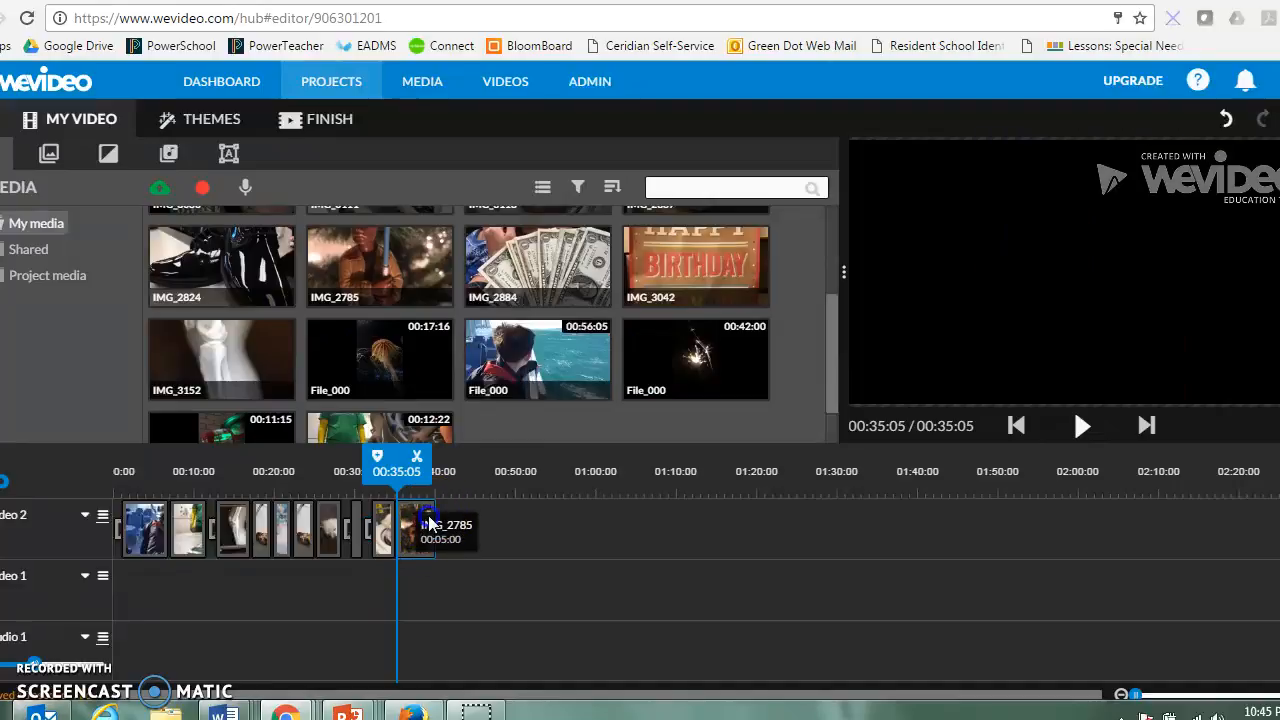
{"action": "left_click_drag", "start_coordinate": [440, 533], "coordinate": [428, 533]}
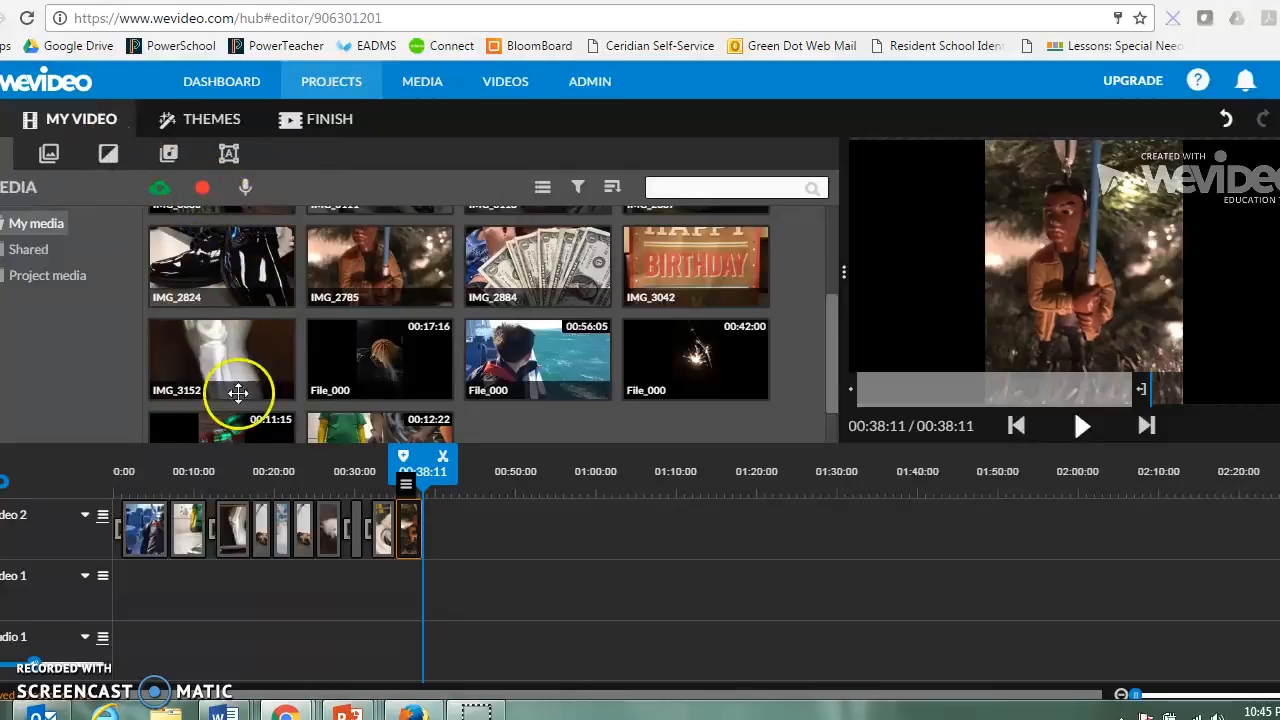
Add a 3d-cube vertical transition between IMG_3111 and IMG_2785 on Video 2.
{"action": "left_click", "coordinate": [108, 153]}
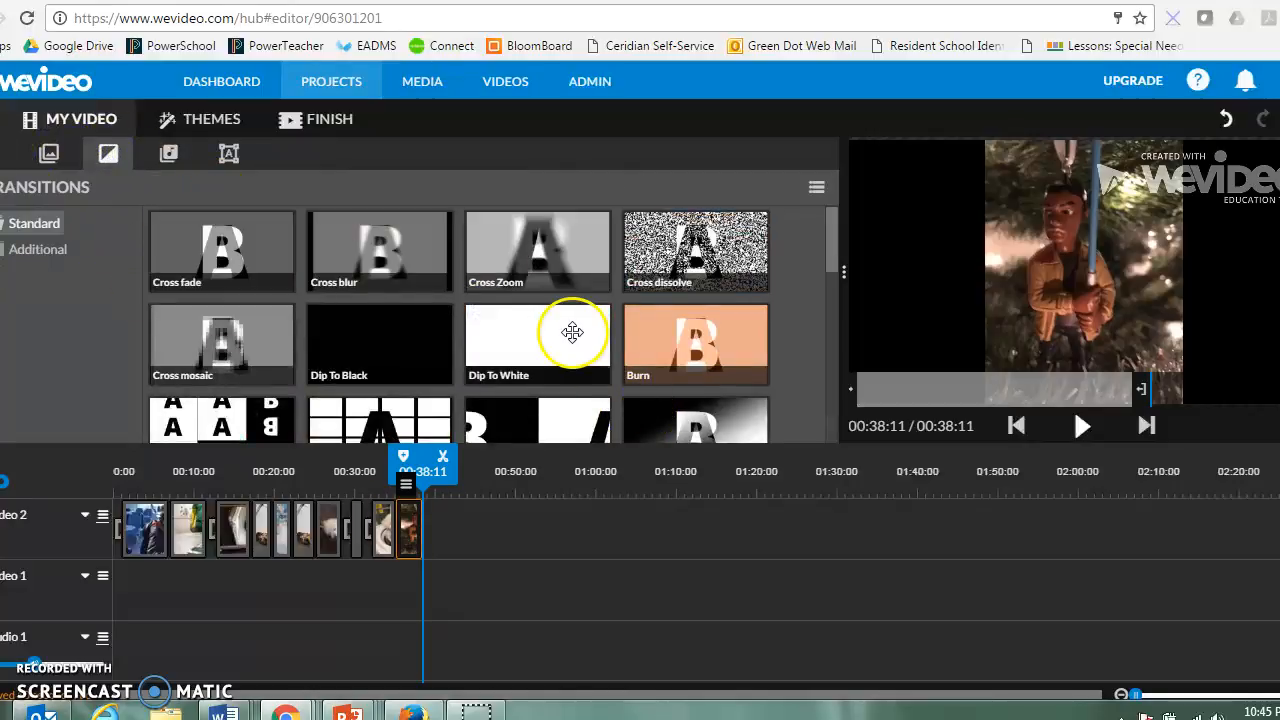
{"action": "scroll", "coordinate": [571, 330], "scroll_direction": "down", "scroll_amount": 1}
{"action": "scroll", "coordinate": [572, 332], "scroll_direction": "down", "scroll_amount": 3}
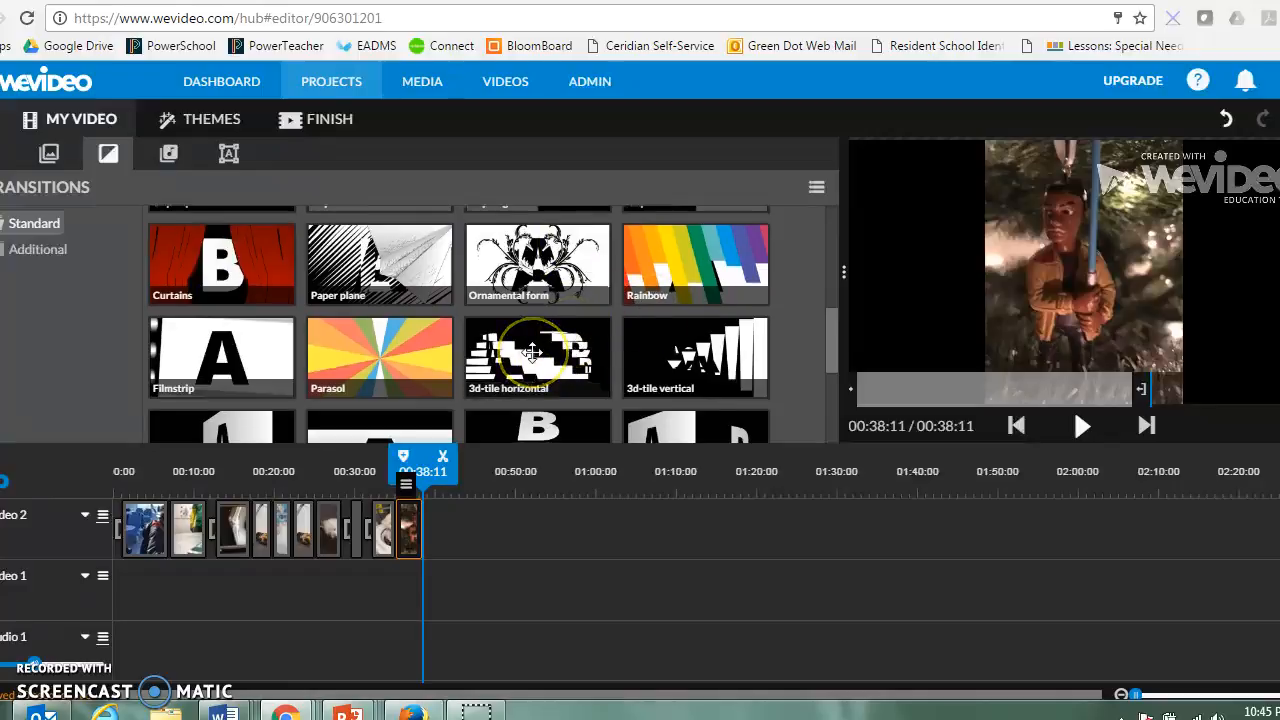
{"action": "scroll", "coordinate": [533, 350], "scroll_direction": "down", "scroll_amount": 1}
{"action": "left_click_drag", "start_coordinate": [533, 350], "coordinate": [408, 537]}
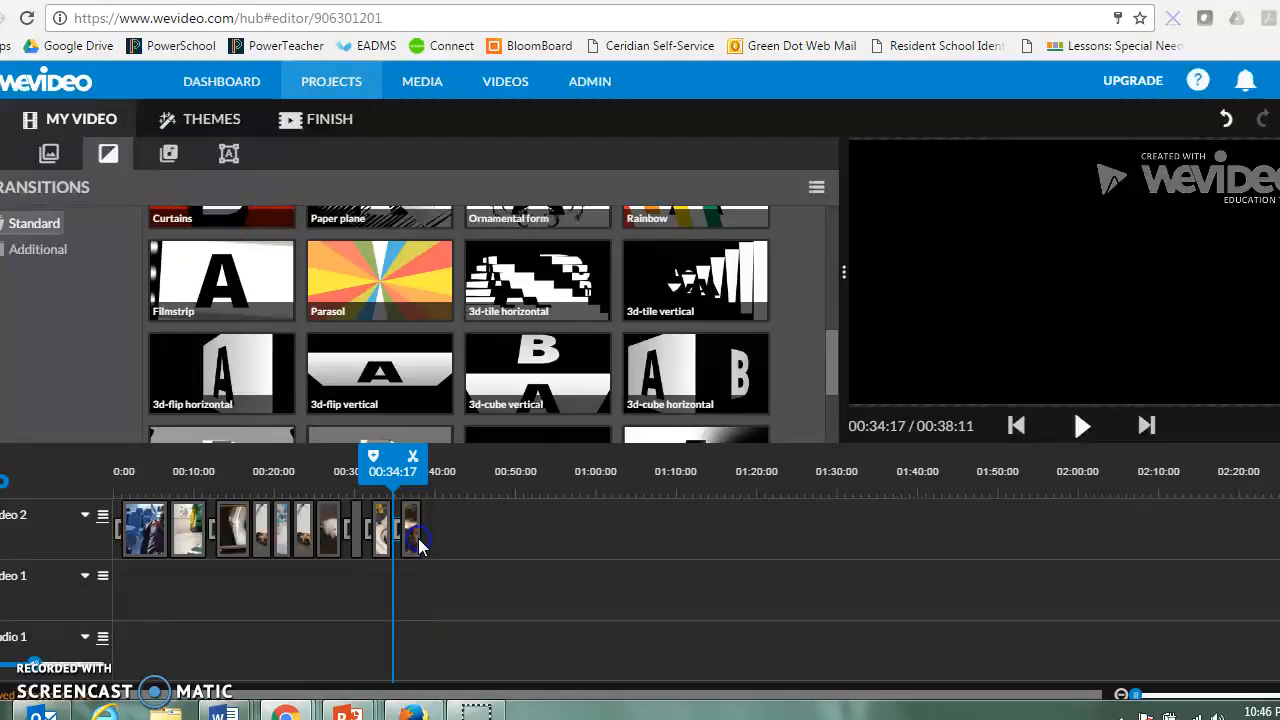
Play the sequence from about 00:25:00 to the end to preview the added photos and transitions.
{"action": "left_click", "coordinate": [380, 460]}
{"action": "left_click_drag", "start_coordinate": [385, 462], "coordinate": [314, 478]}
{"action": "key", "text": "space"}
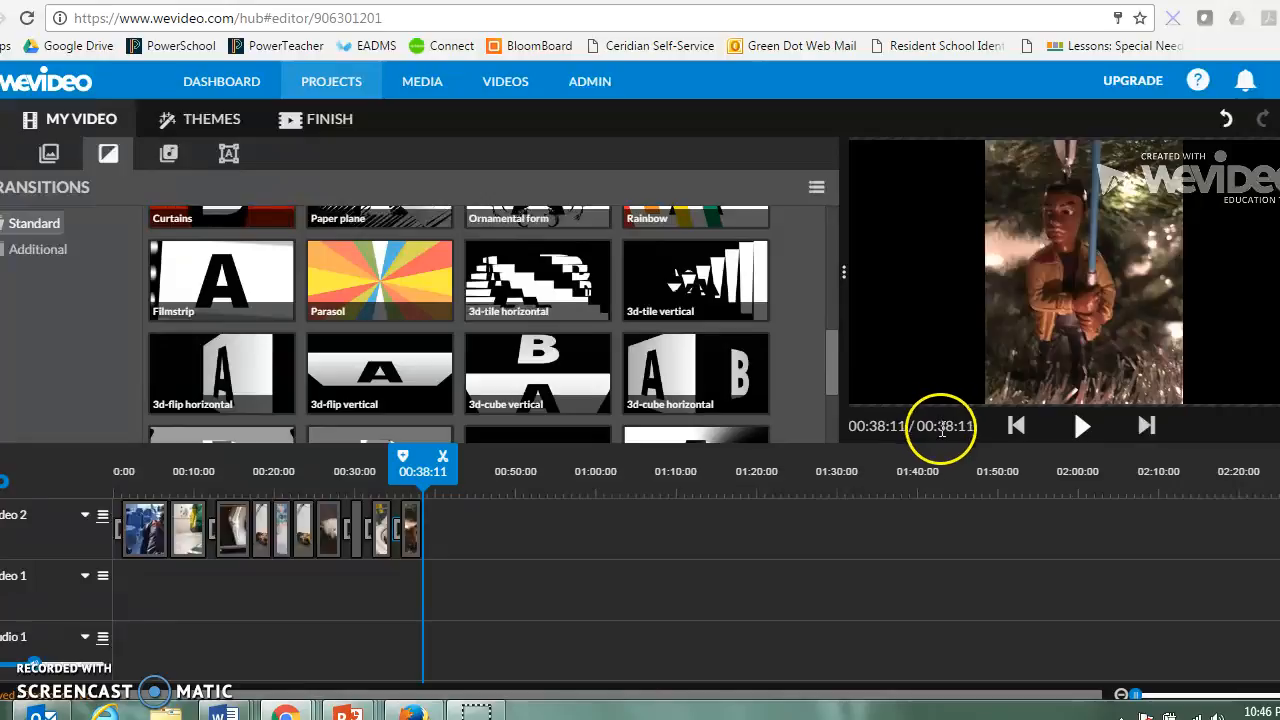
Insert a Text title graphic at the very start of Video 2, pushing the existing clips along.
{"action": "left_click", "coordinate": [230, 157]}
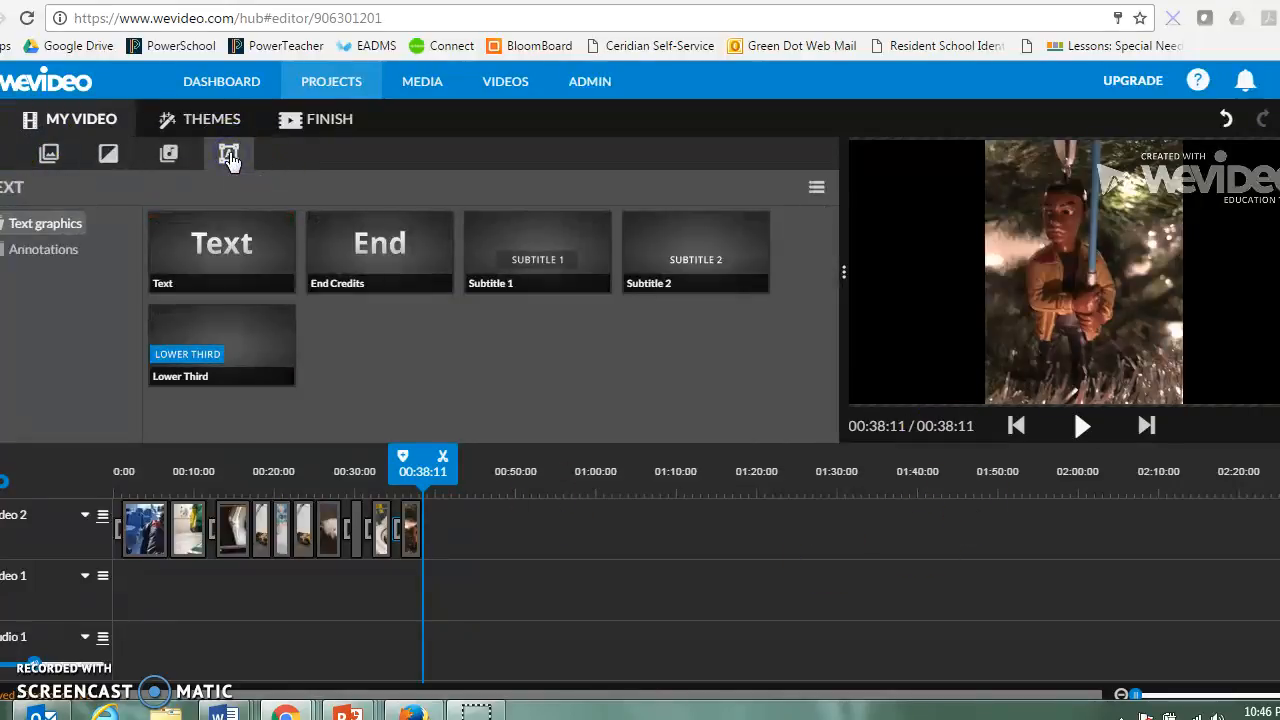
{"action": "left_click", "coordinate": [206, 273]}
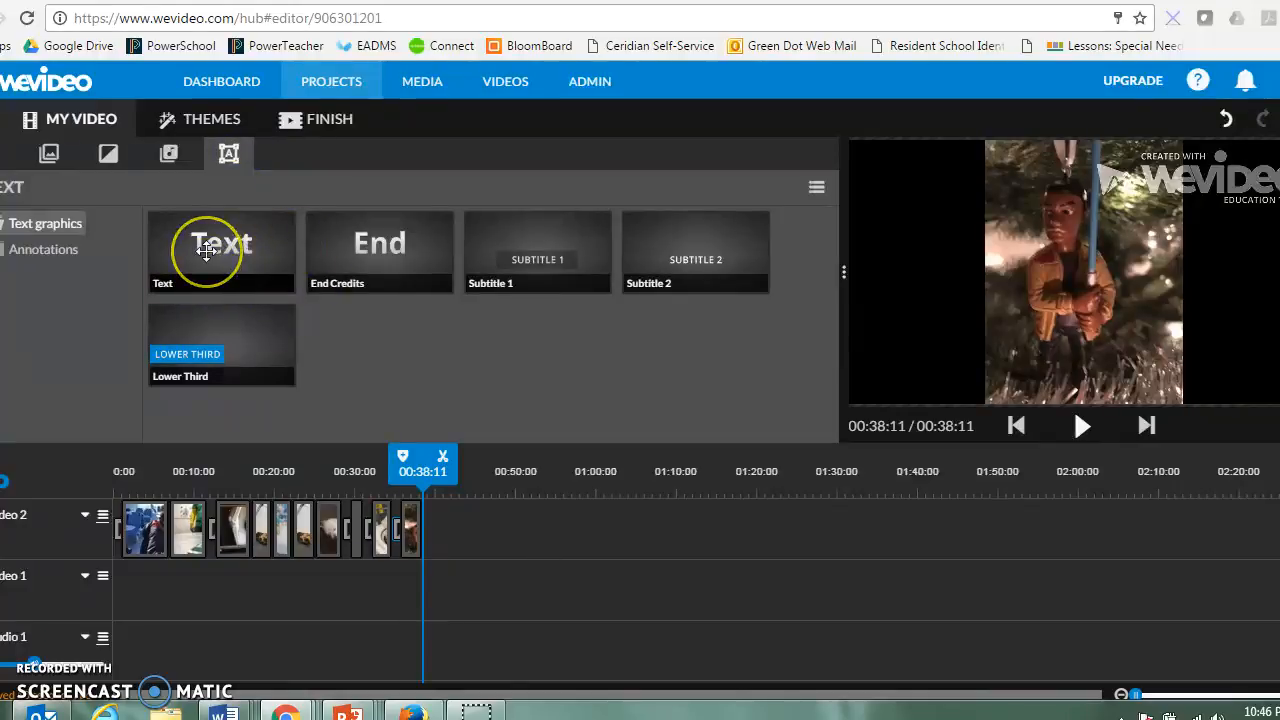
{"action": "left_click_drag", "start_coordinate": [206, 252], "coordinate": [125, 541]}
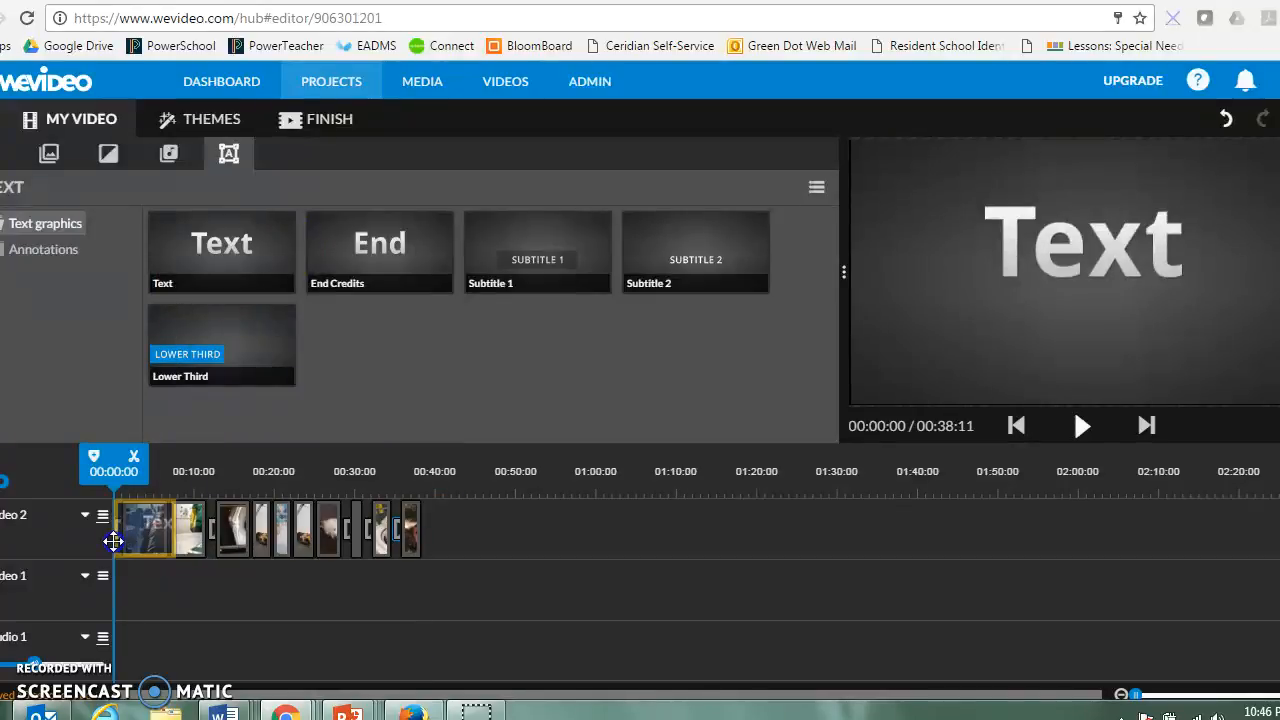
{"action": "mouse_move", "coordinate": [113, 541]}
{"action": "left_mouse_down"}
{"action": "mouse_move", "coordinate": [200, 286]}
{"action": "mouse_move", "coordinate": [124, 551]}
{"action": "left_mouse_up"}
{"action": "left_click_drag", "start_coordinate": [116, 553], "coordinate": [116, 554]}
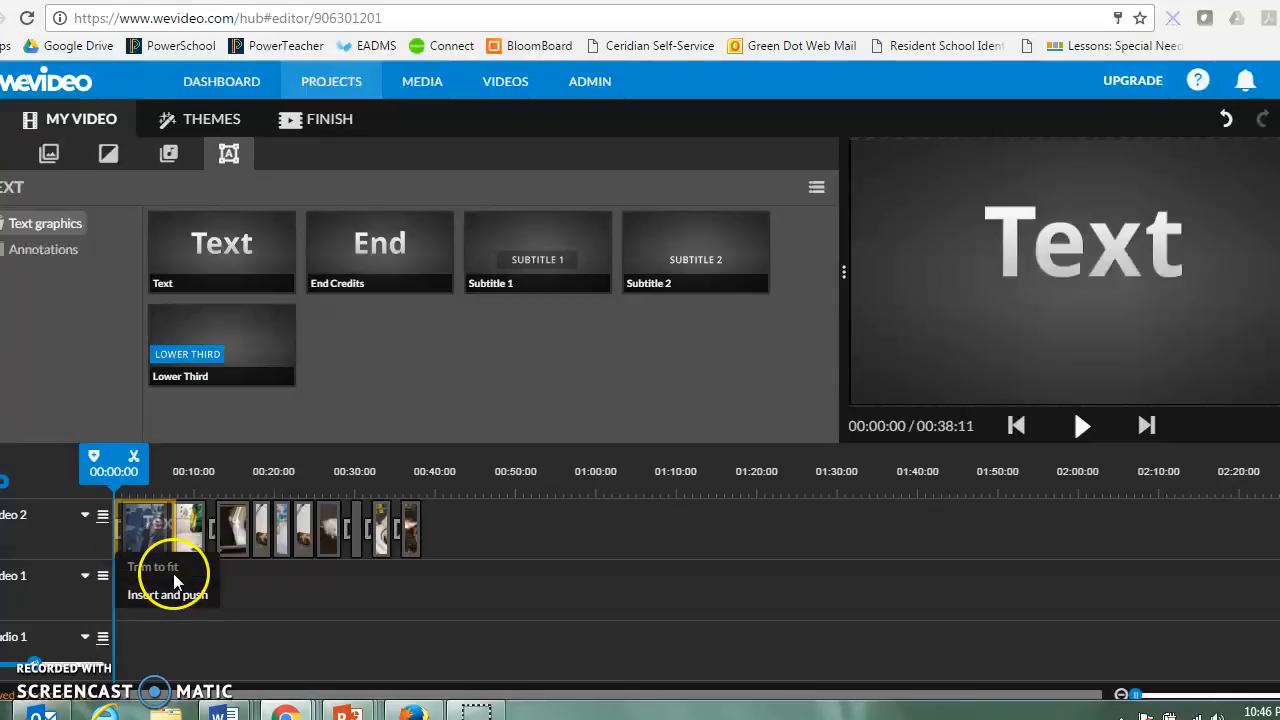
{"action": "left_click", "coordinate": [176, 610]}
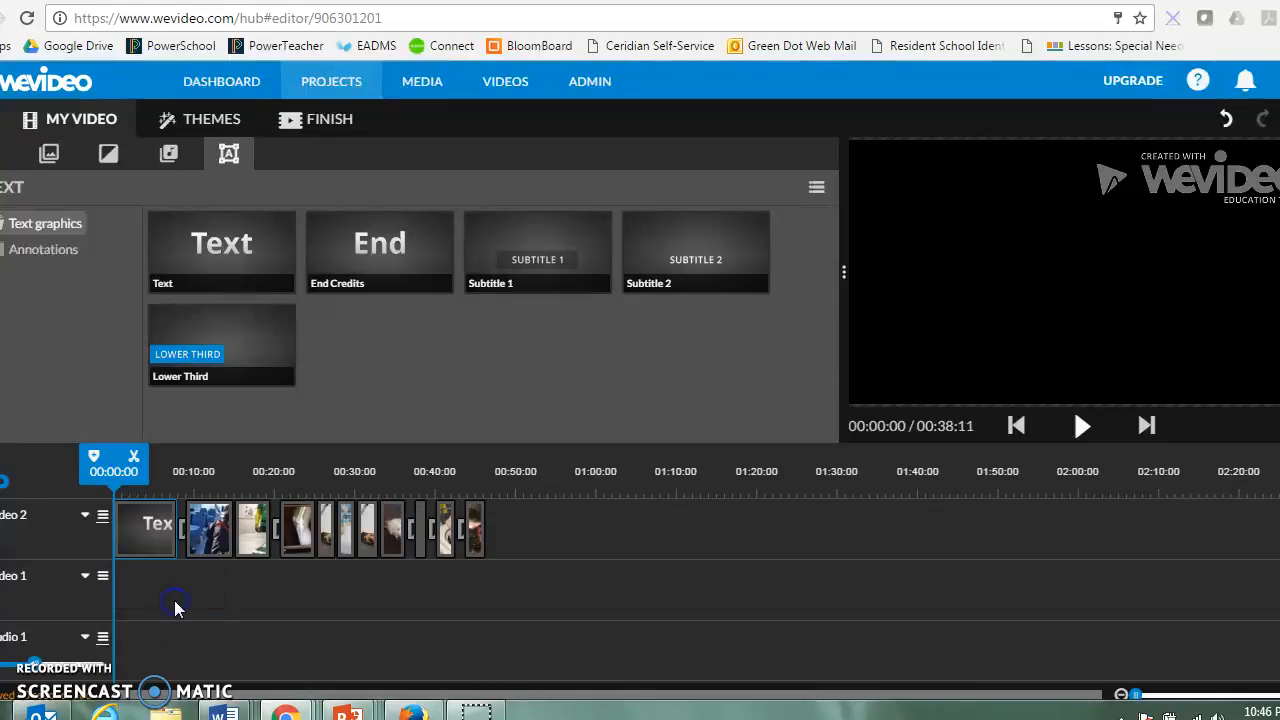
Replace the title clip's sample text with the teacher's name in possessive form followed by "Movie", and finish editing.
{"action": "double_click", "coordinate": [145, 527]}
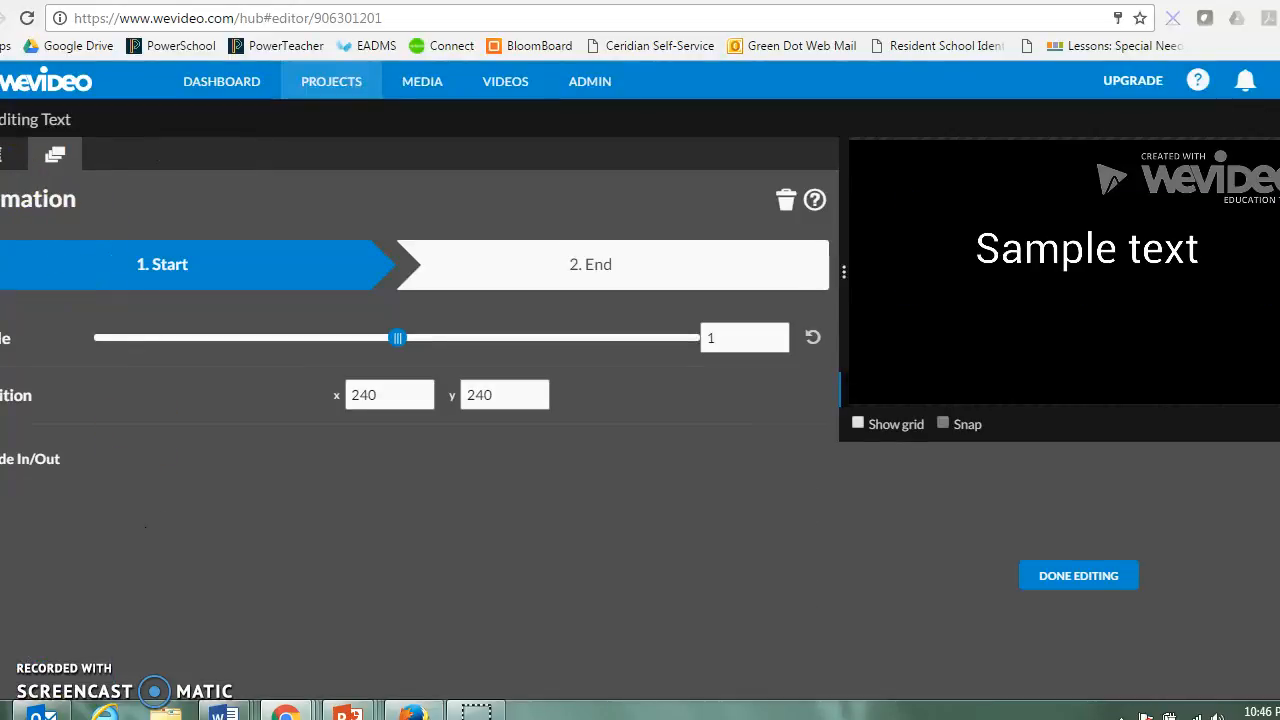
{"action": "left_click", "coordinate": [8, 155]}
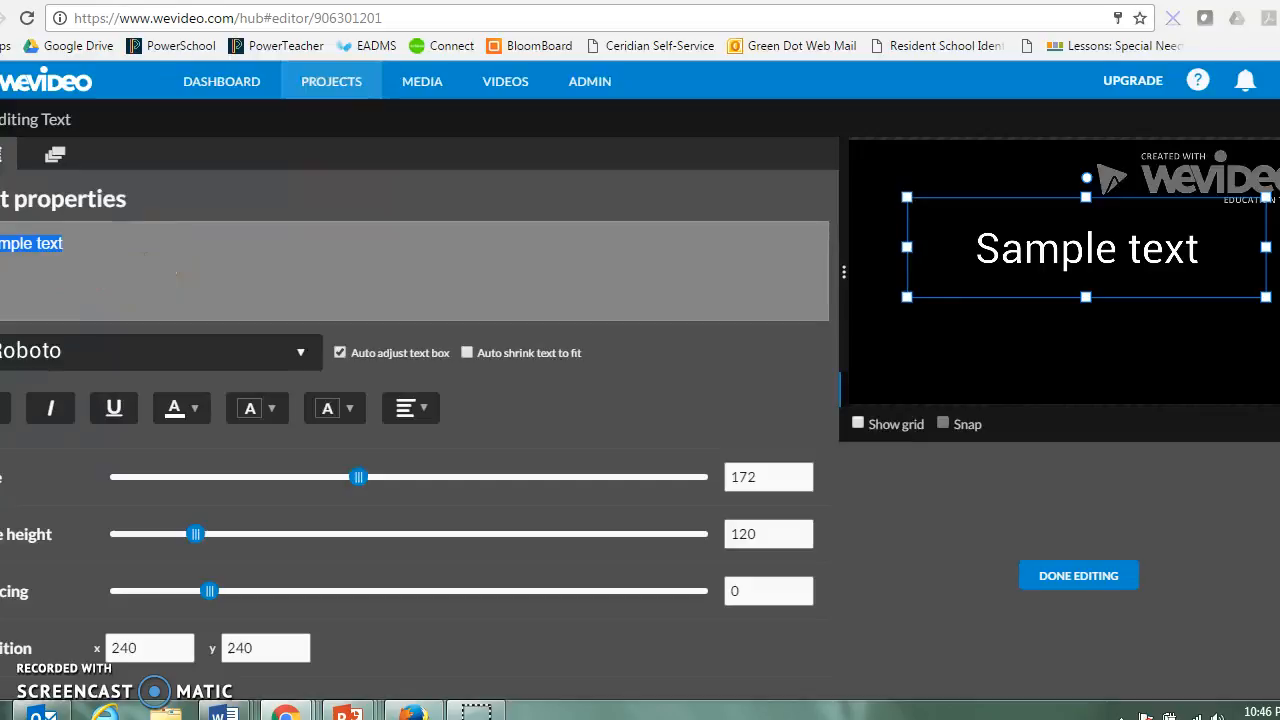
{"action": "type", "text": "Abbot"}
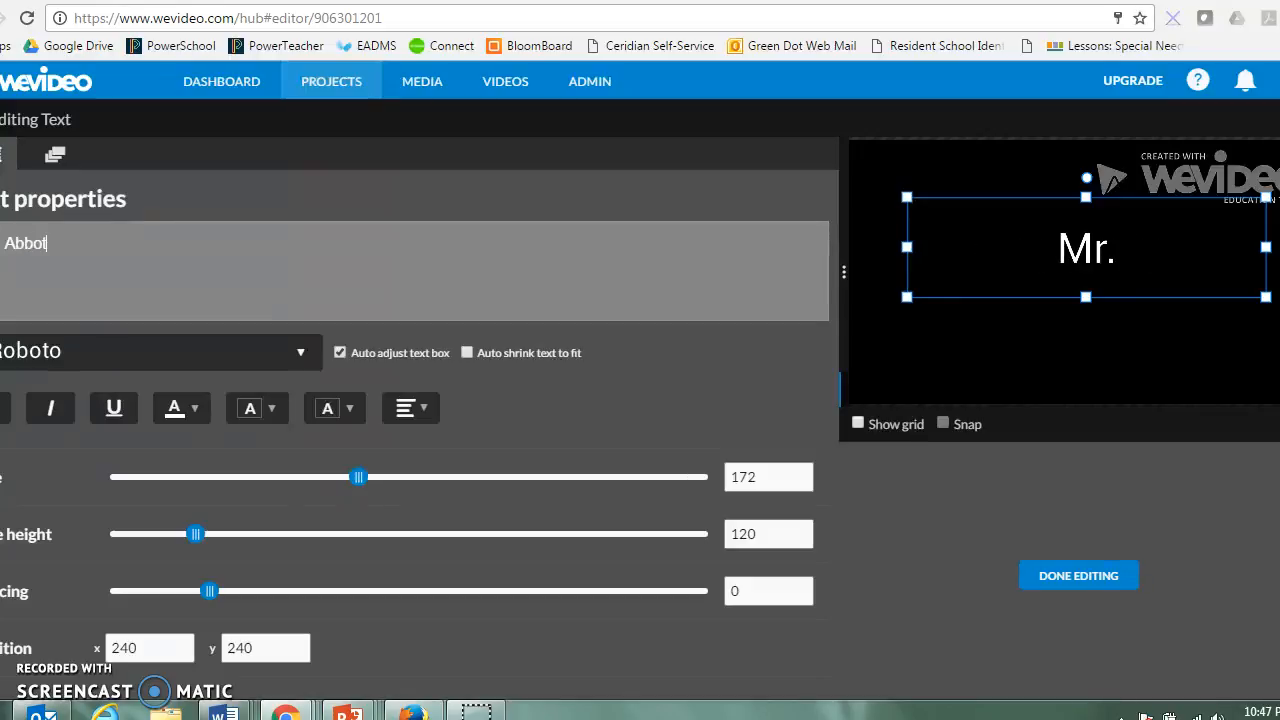
{"action": "type", "text": "t's Movie"}
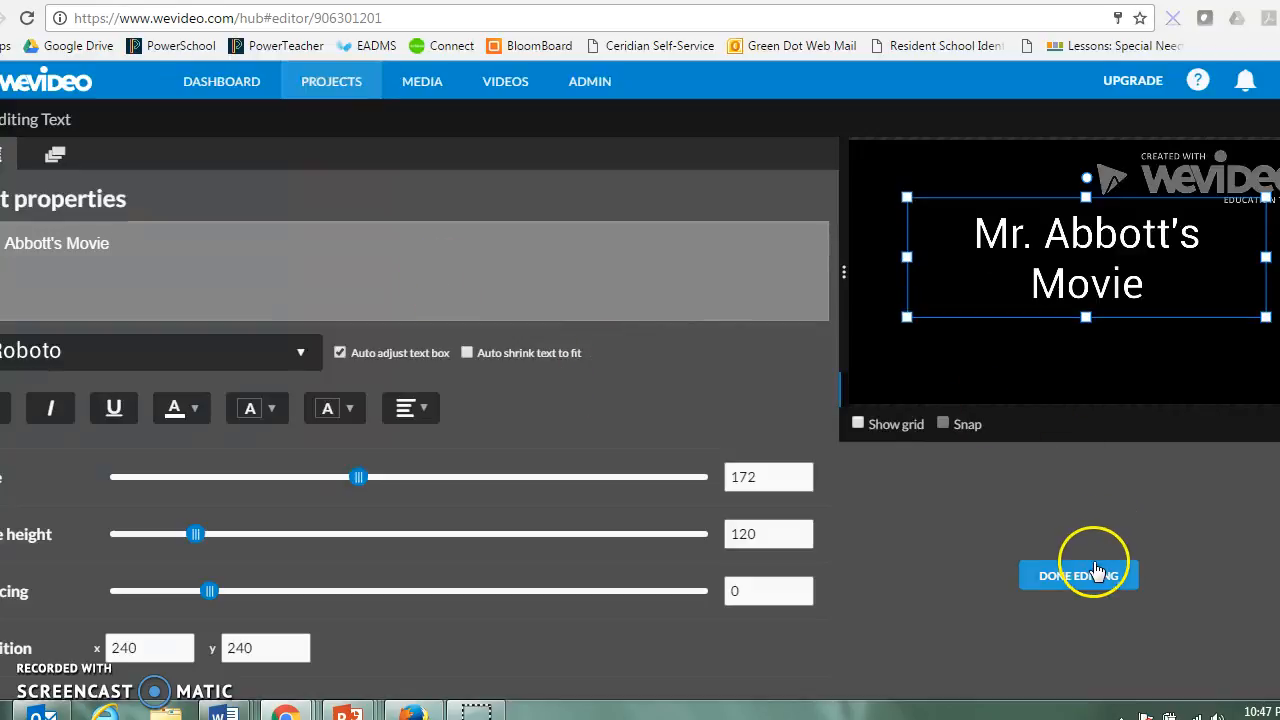
{"action": "left_click", "coordinate": [1090, 574]}
Play the whole sequence from the start to preview the title, and look through the clips in My media.
{"action": "left_click_drag", "start_coordinate": [160, 468], "coordinate": [90, 473]}
{"action": "key", "text": "space"}
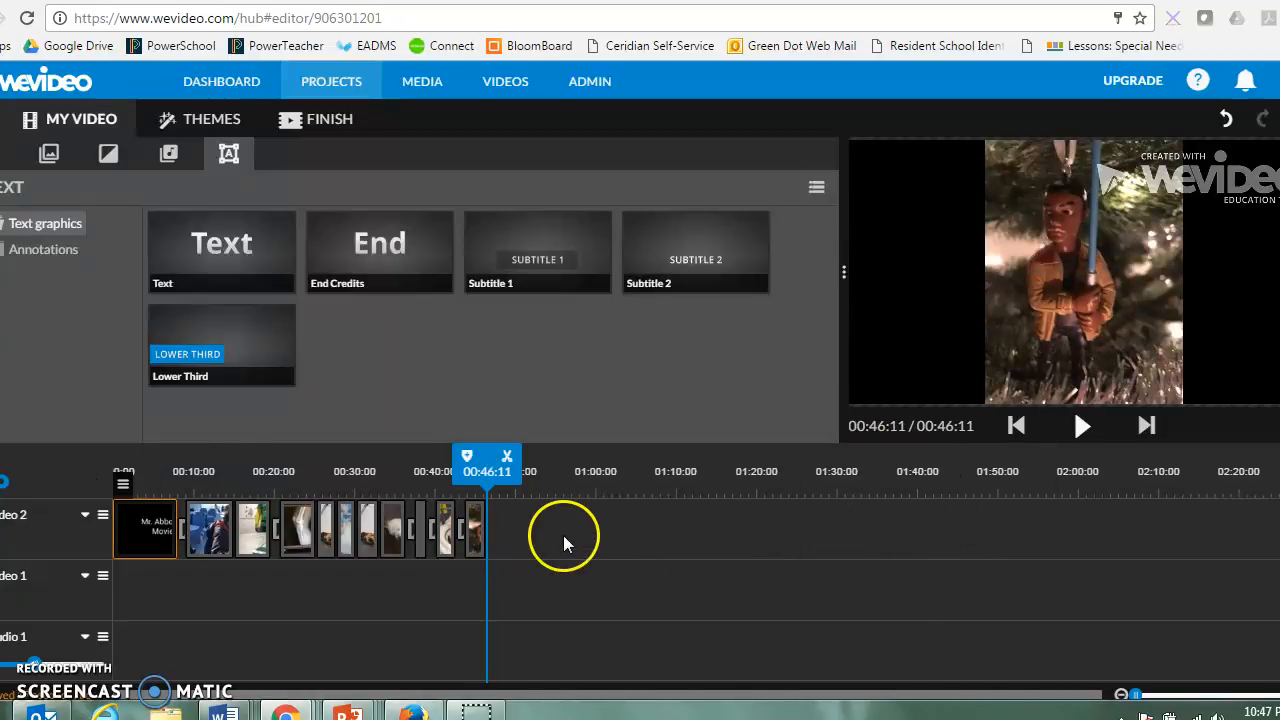
{"action": "left_click", "coordinate": [49, 155]}
{"action": "left_click", "coordinate": [3, 154]}
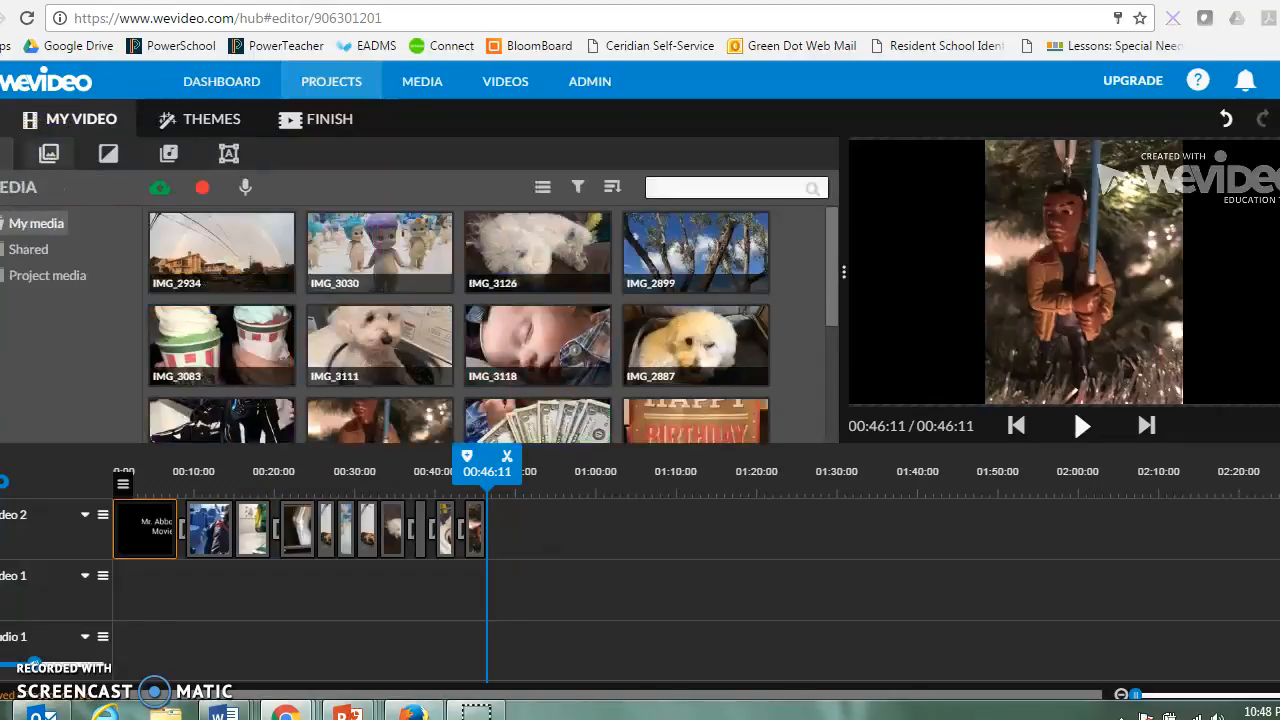
{"action": "scroll", "coordinate": [460, 385], "scroll_direction": "down", "scroll_amount": 1}
{"action": "scroll", "coordinate": [460, 382], "scroll_direction": "down", "scroll_amount": 2}
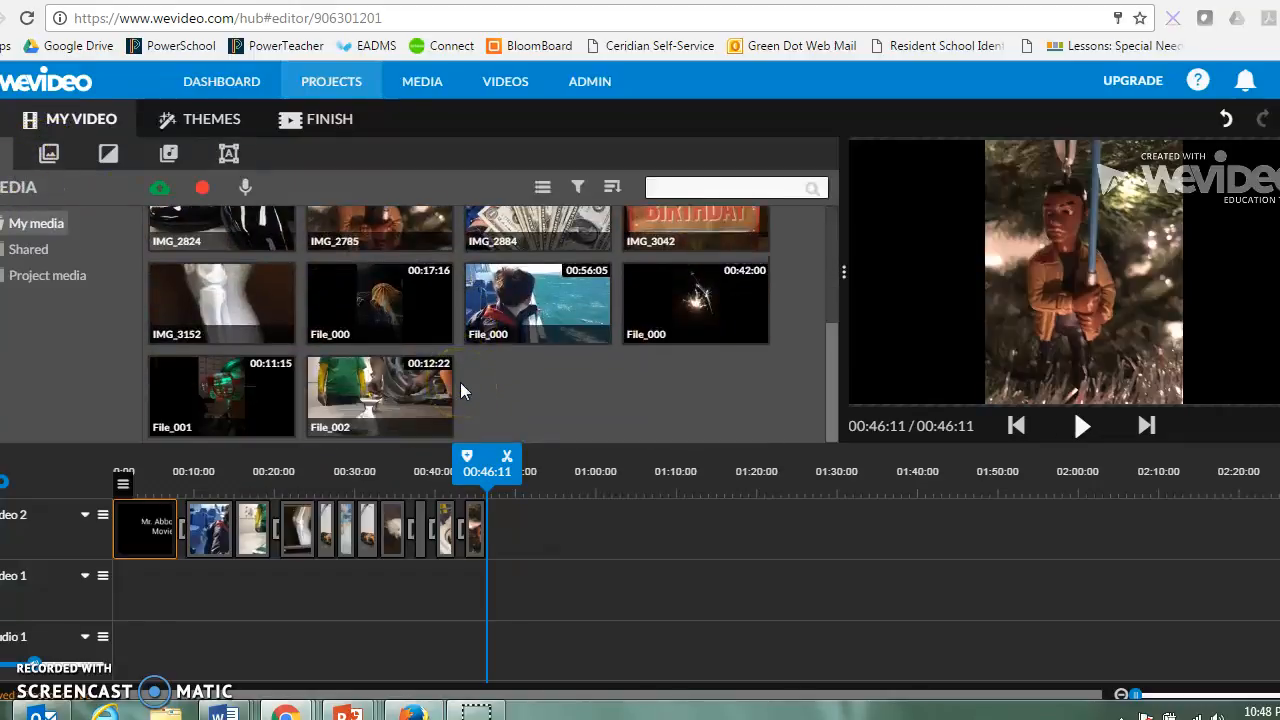
{"action": "scroll", "coordinate": [460, 382], "scroll_direction": "up", "scroll_amount": 3}
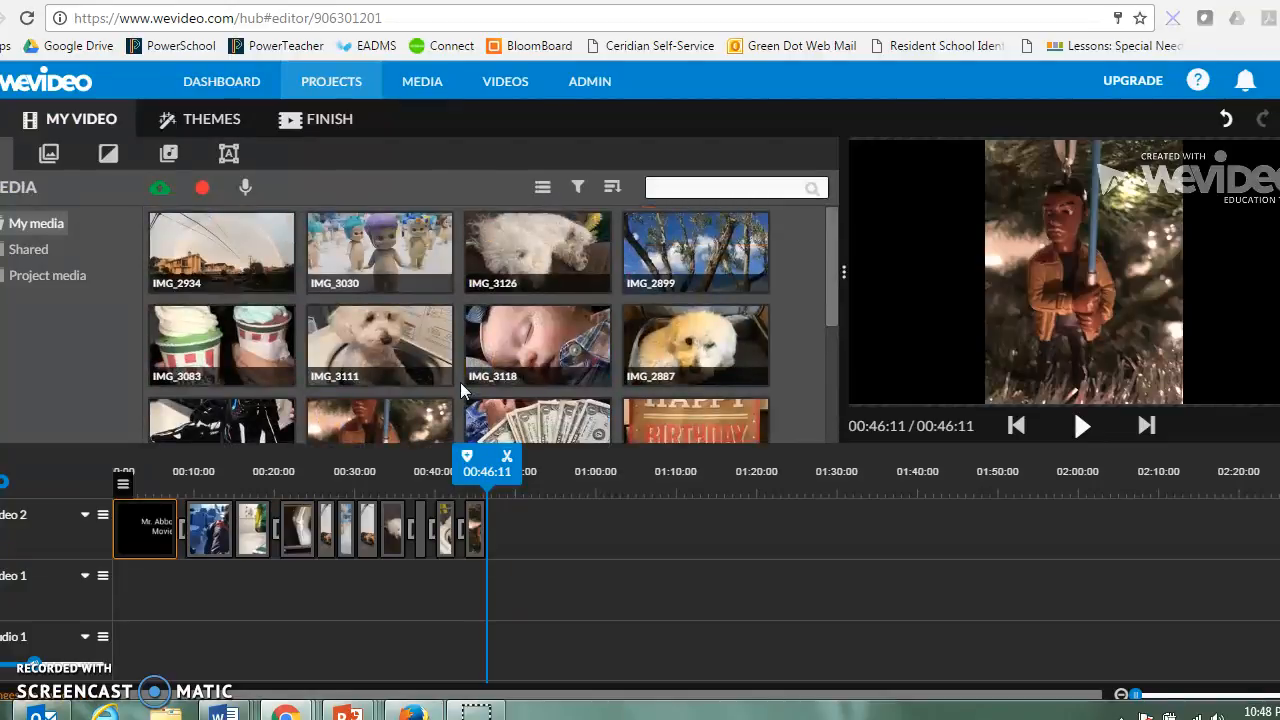
Start finishing the video and set its title to "Module1_Task2_Assessment".
{"action": "left_click", "coordinate": [327, 122]}
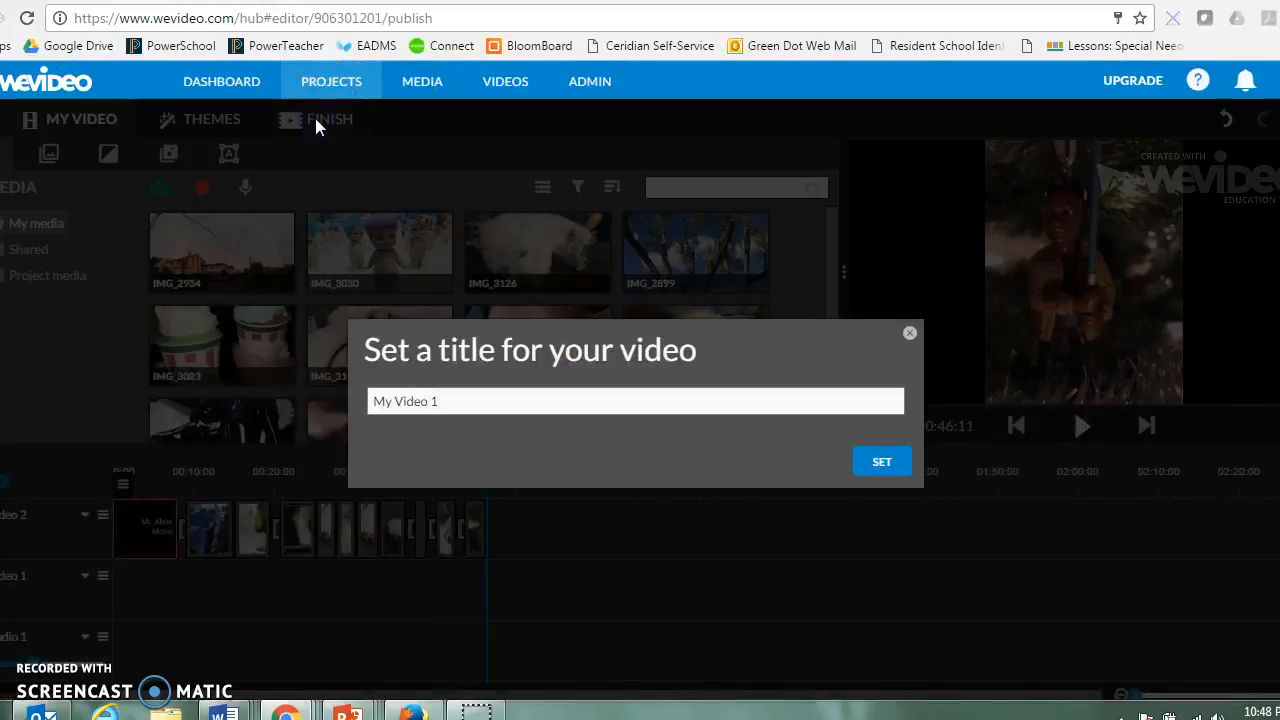
{"action": "left_click_drag", "start_coordinate": [508, 389], "coordinate": [258, 401]}
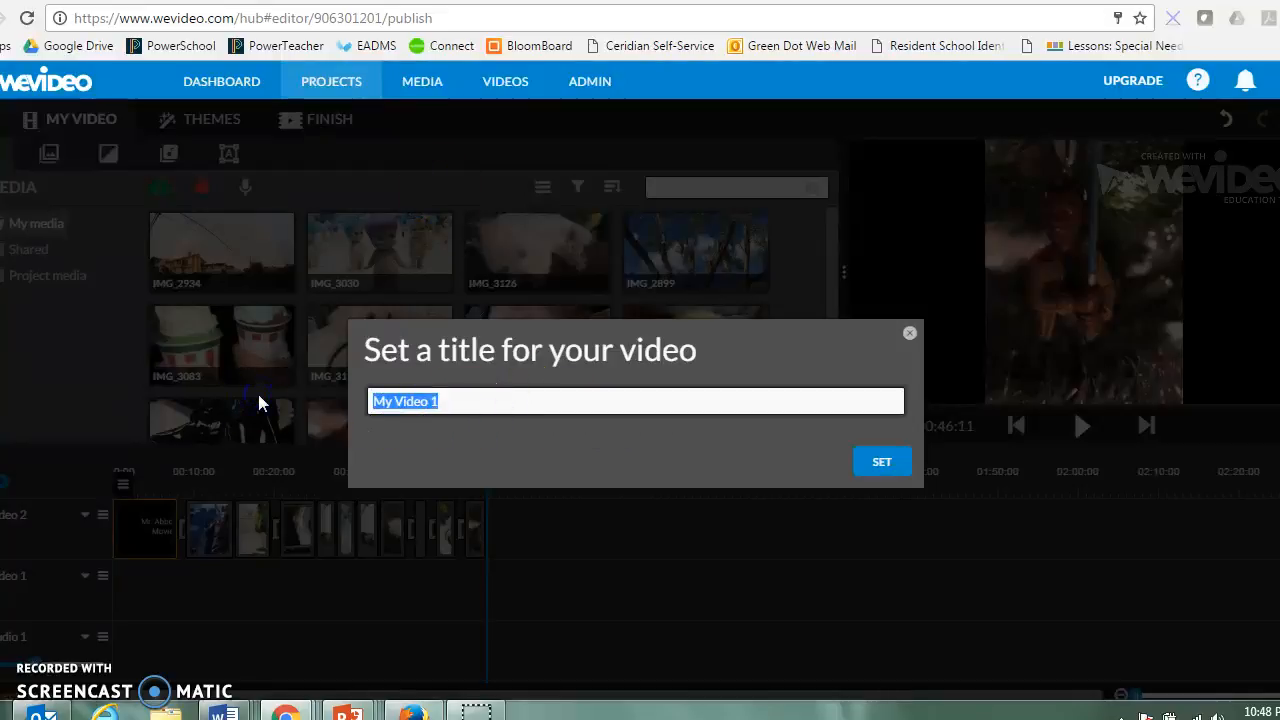
{"action": "key", "text": "BackSpace"}
{"action": "type", "text": "Moudl"}
{"action": "key", "text": "BackSpace"}
{"action": "key", "text": "BackSpace"}
{"action": "key", "text": "BackSpace"}
{"action": "type", "text": "dule1"}
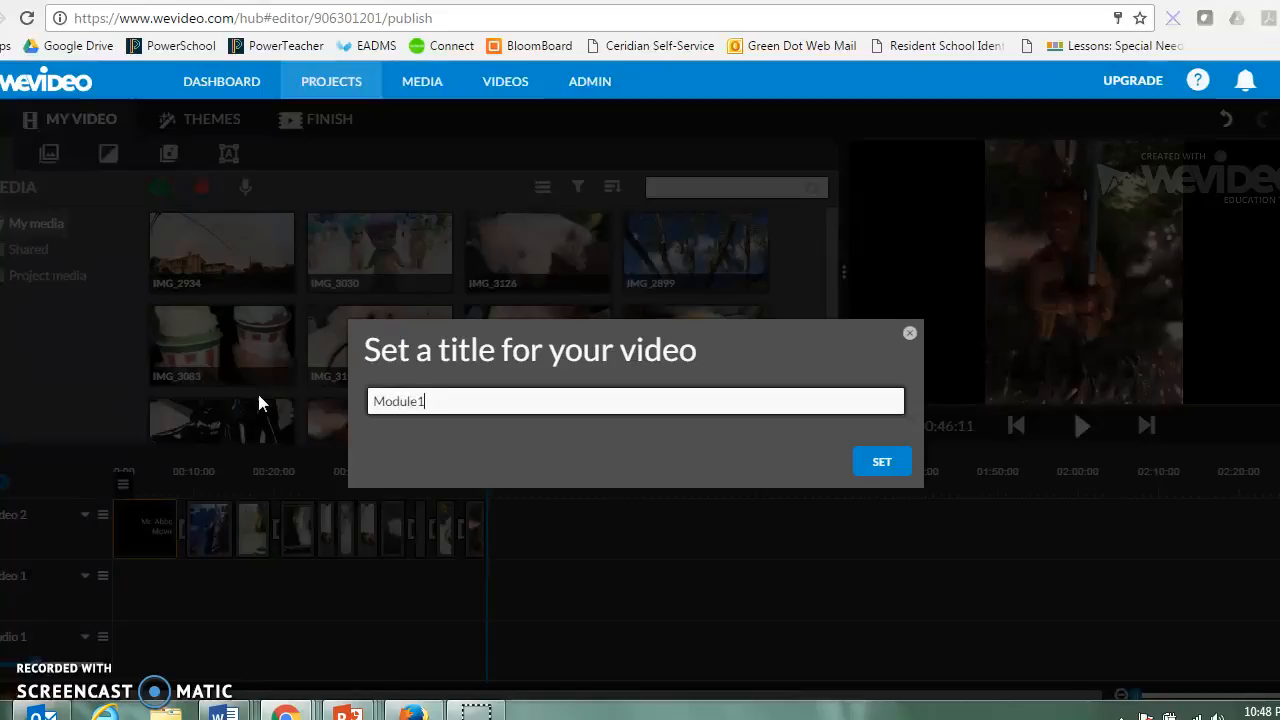
{"action": "type", "text": "_Task2"}
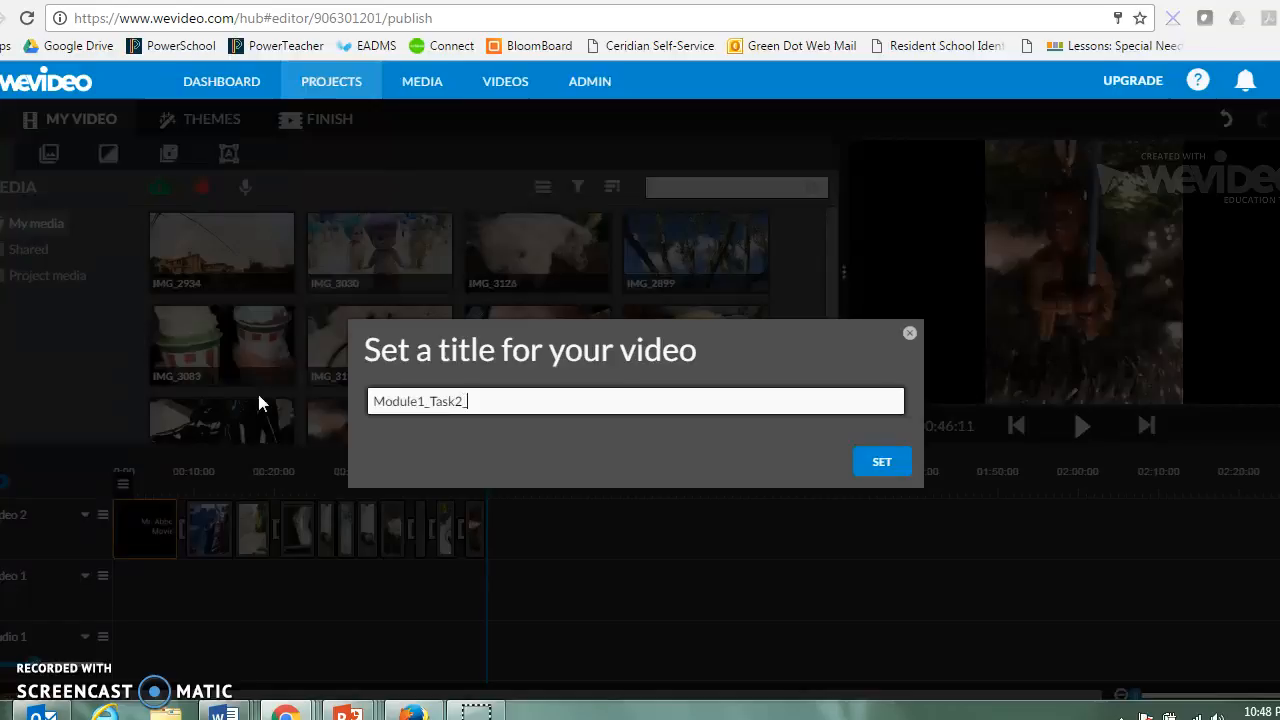
{"action": "type", "text": "_Assessment"}
{"action": "left_click", "coordinate": [882, 462]}
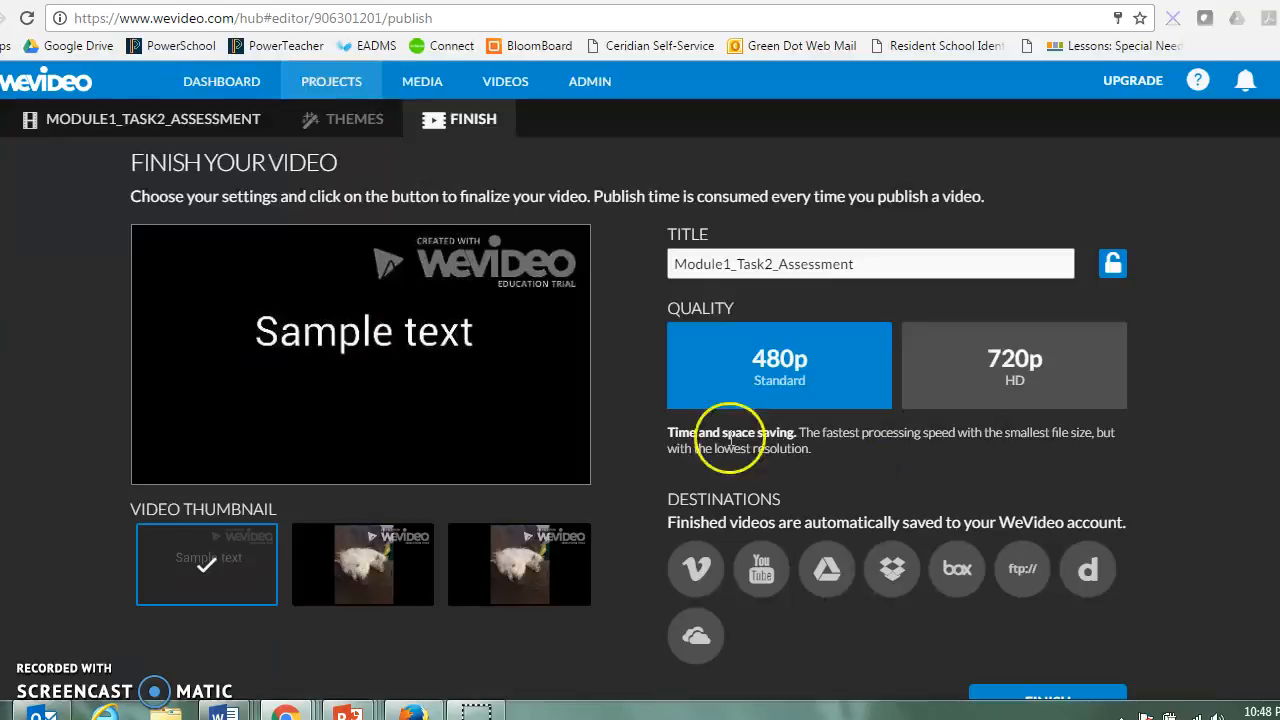
Set the export quality to 720p HD.
{"action": "left_click", "coordinate": [1012, 376]}
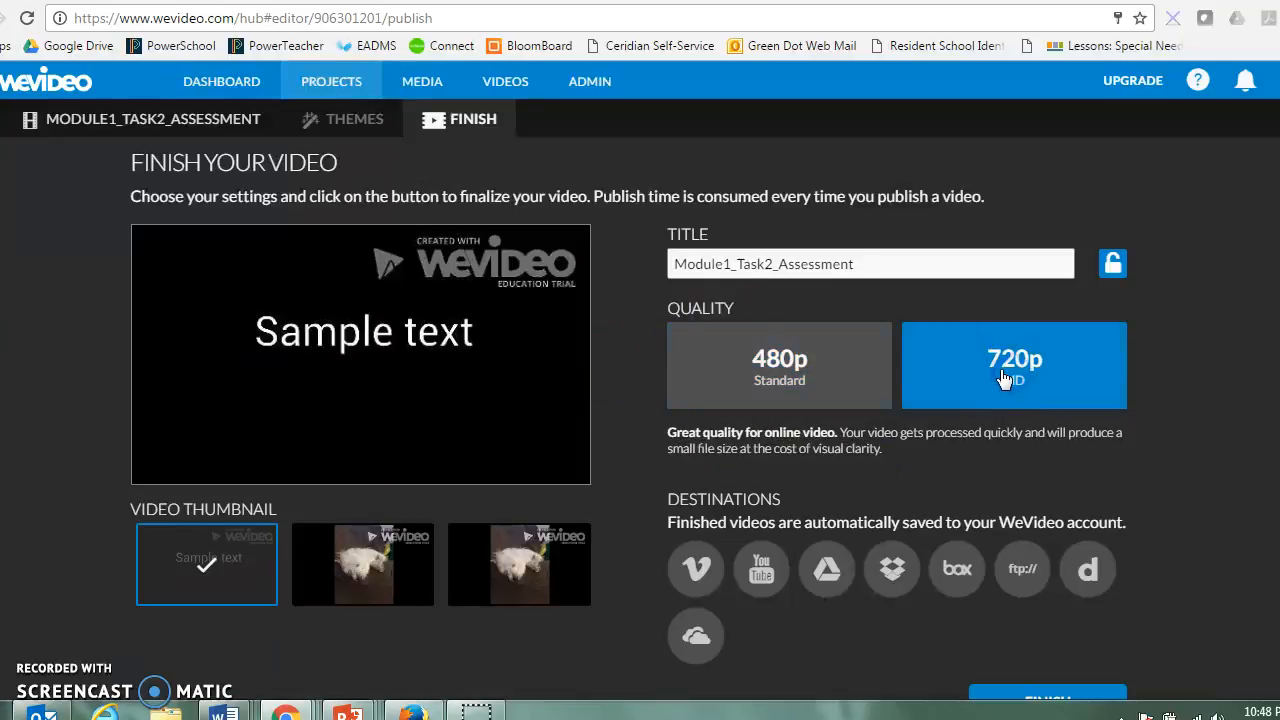
{"action": "left_click", "coordinate": [861, 369]}
{"action": "scroll", "coordinate": [885, 500], "scroll_direction": "down", "scroll_amount": 1}
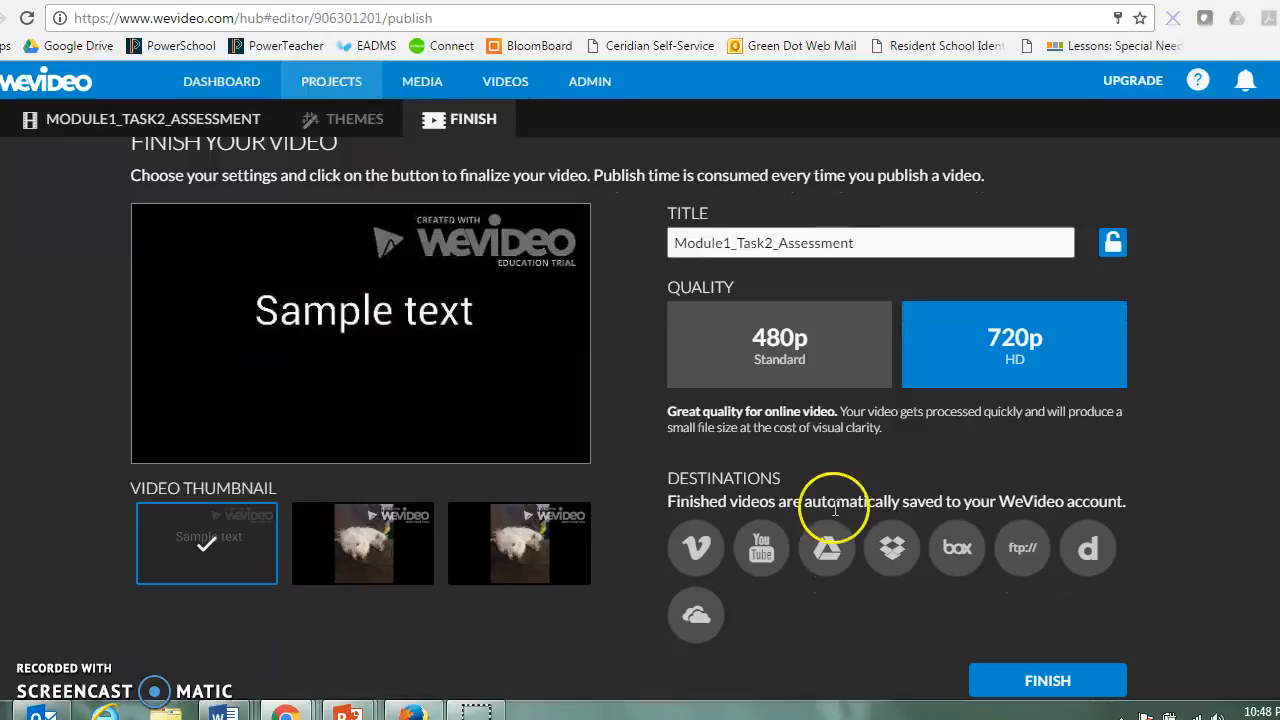
{"action": "left_click", "coordinate": [748, 552]}
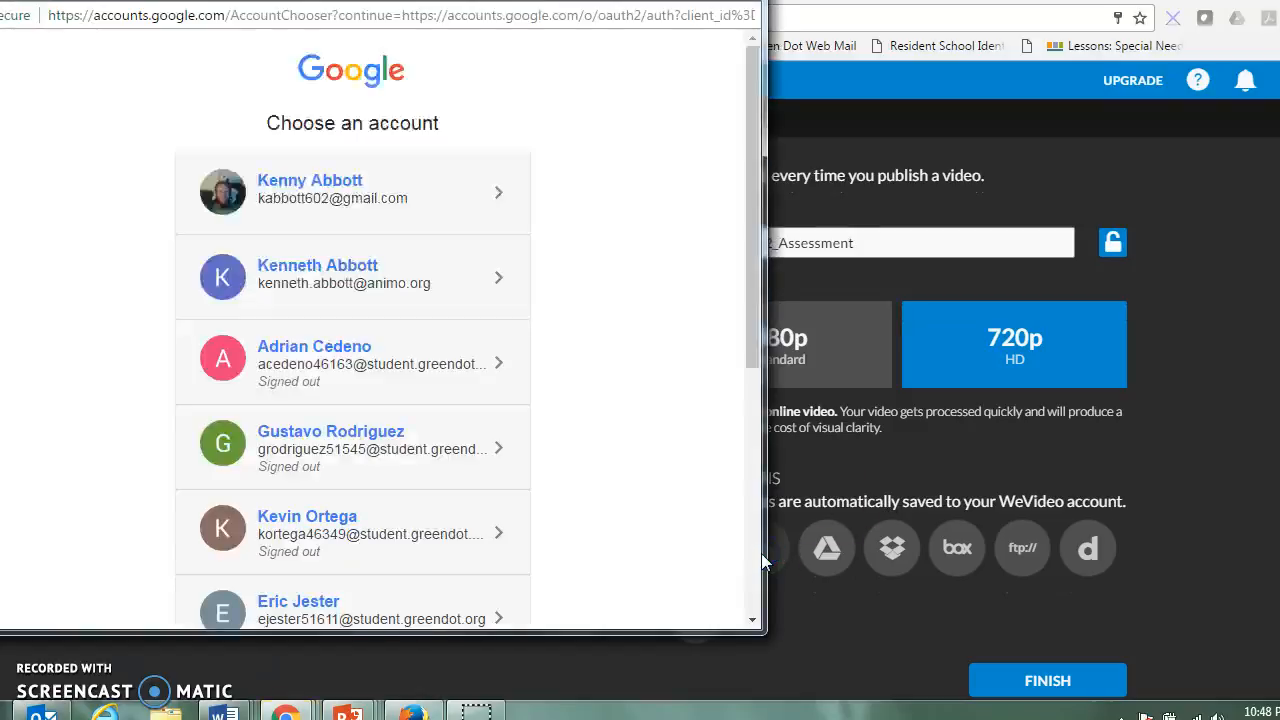
{"action": "scroll", "coordinate": [594, 177], "scroll_direction": "down", "scroll_amount": 5}
{"action": "scroll", "coordinate": [594, 177], "scroll_direction": "up", "scroll_amount": 5}
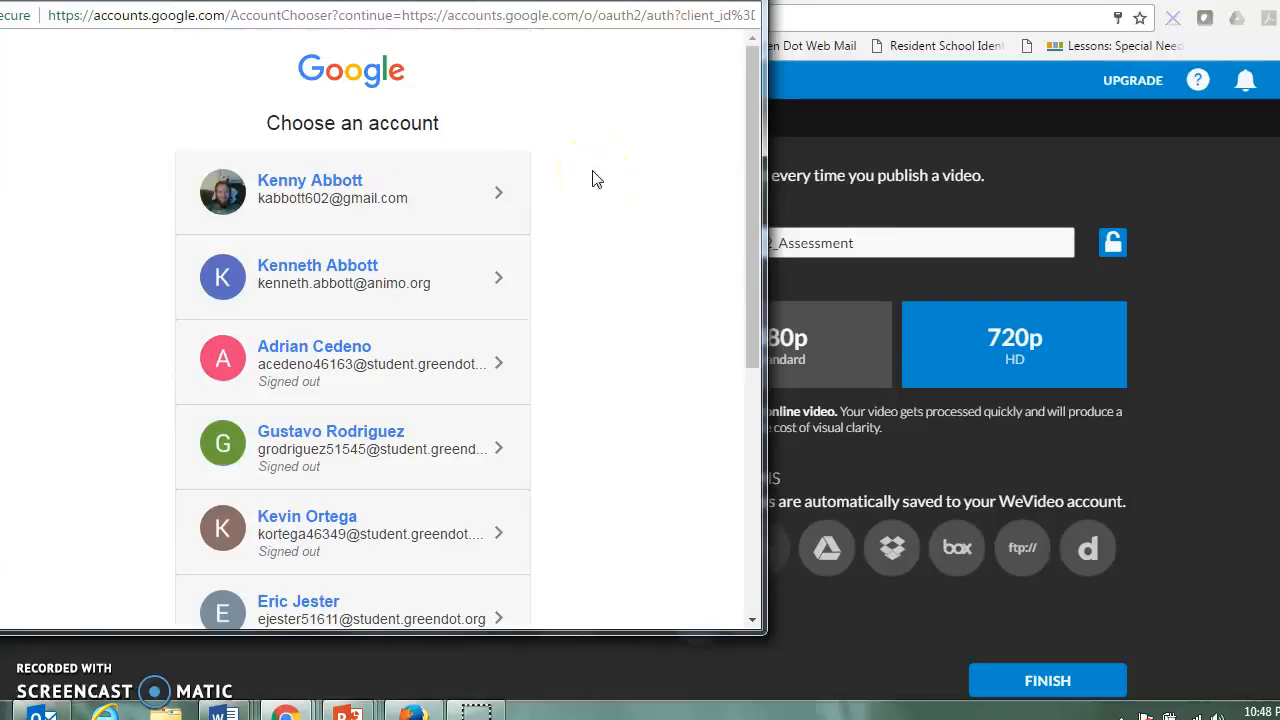
{"action": "left_click", "coordinate": [995, 514]}
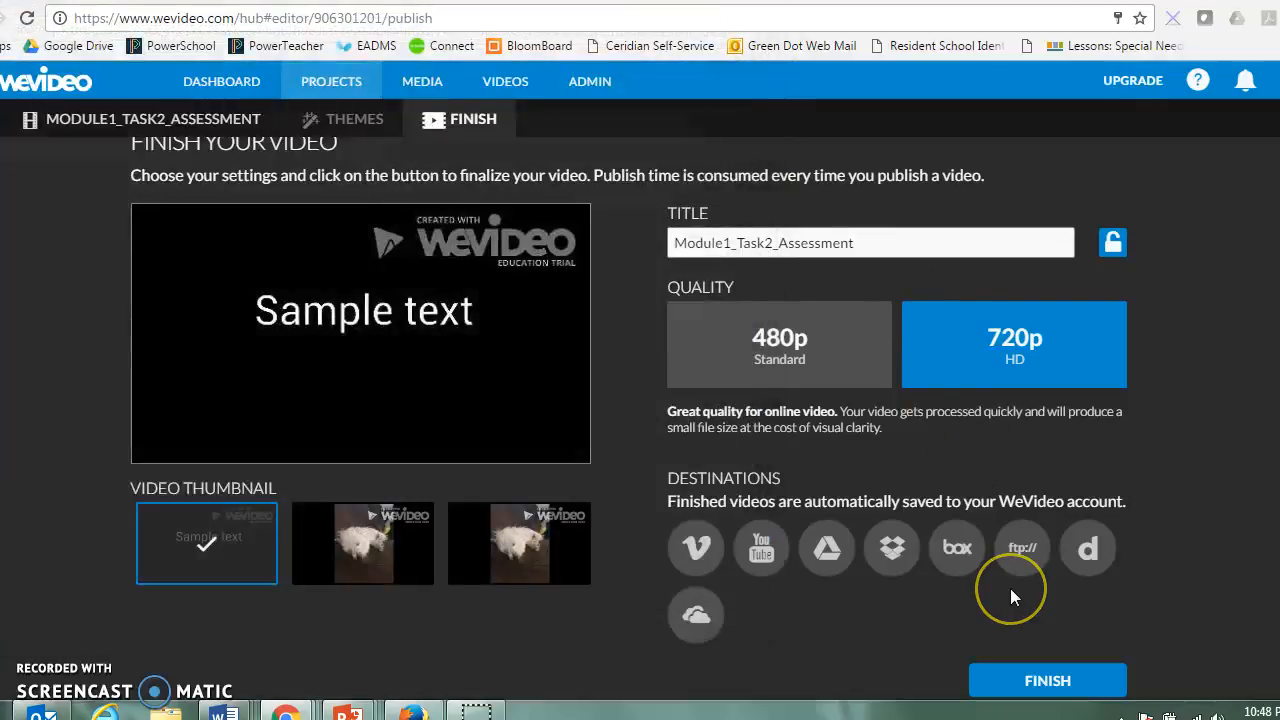
Publish the video to the WeVideo account without adding an external destination.
{"action": "left_click", "coordinate": [1062, 680]}
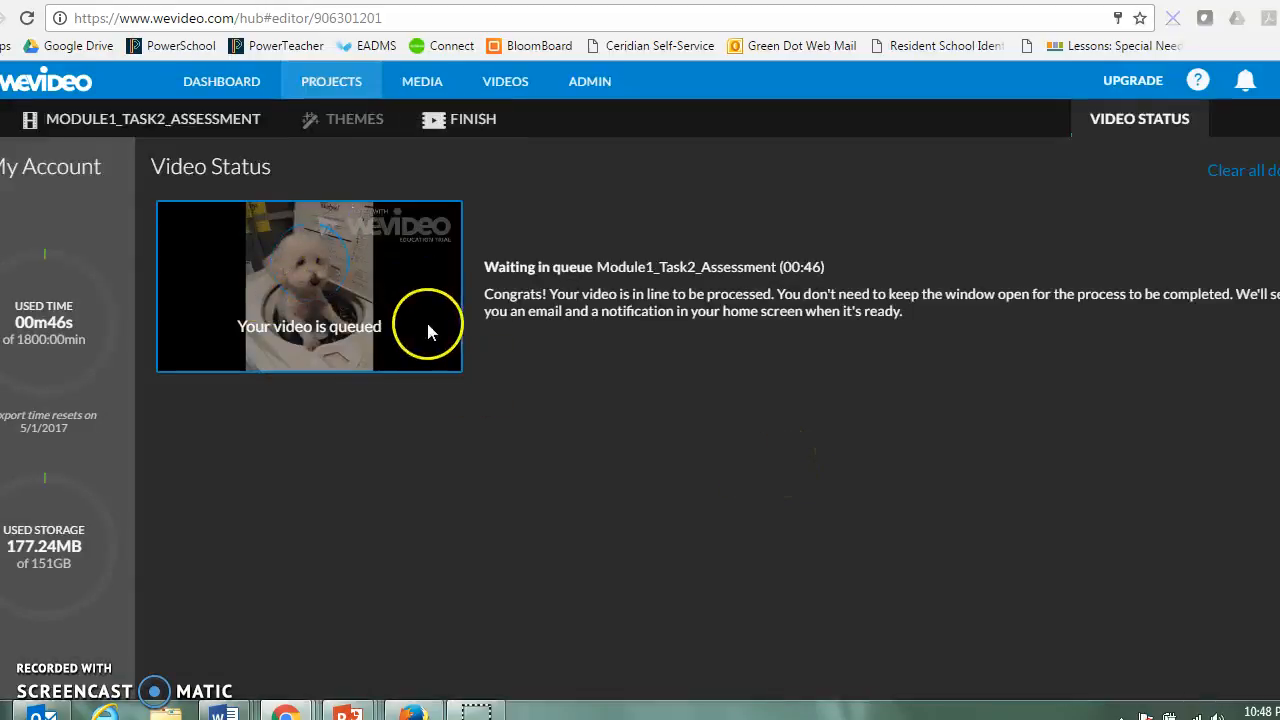
{"action": "left_click", "coordinate": [320, 268]}
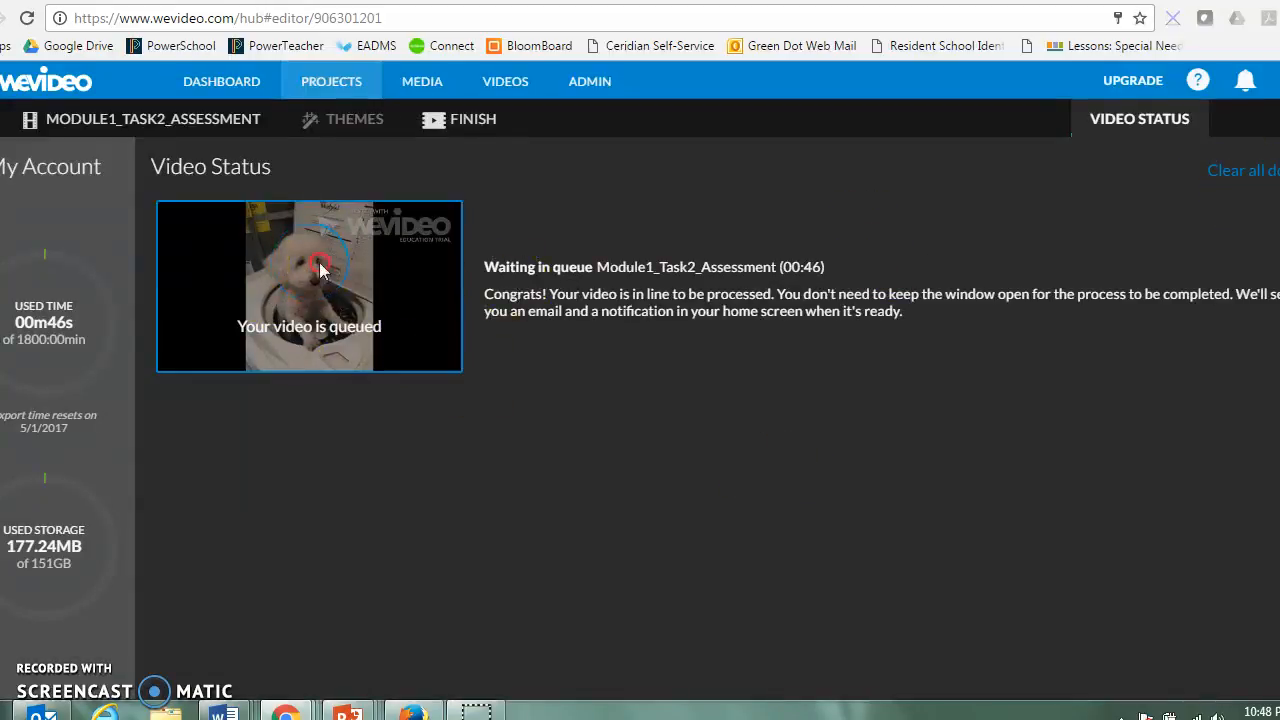
{"action": "left_click", "coordinate": [257, 252]}
Return to the dashboard and check the notifications for news about the published video.
{"action": "left_click", "coordinate": [224, 80]}
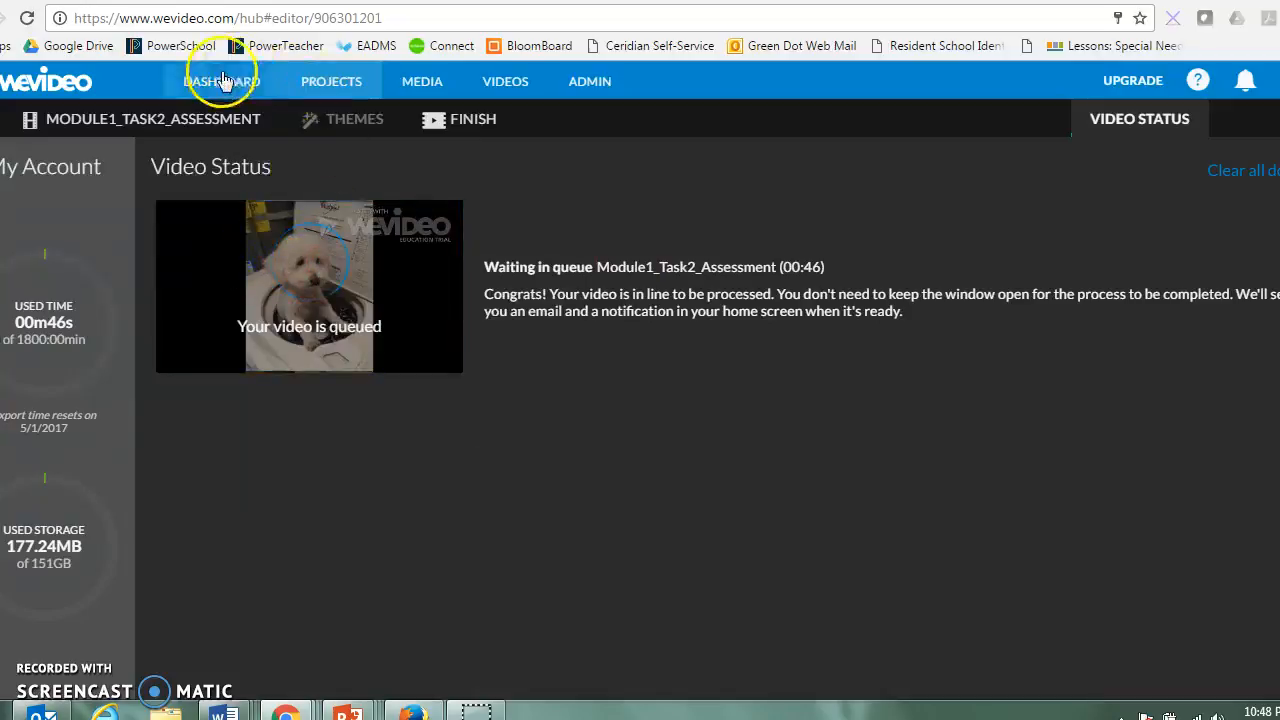
{"action": "left_click", "coordinate": [224, 80]}
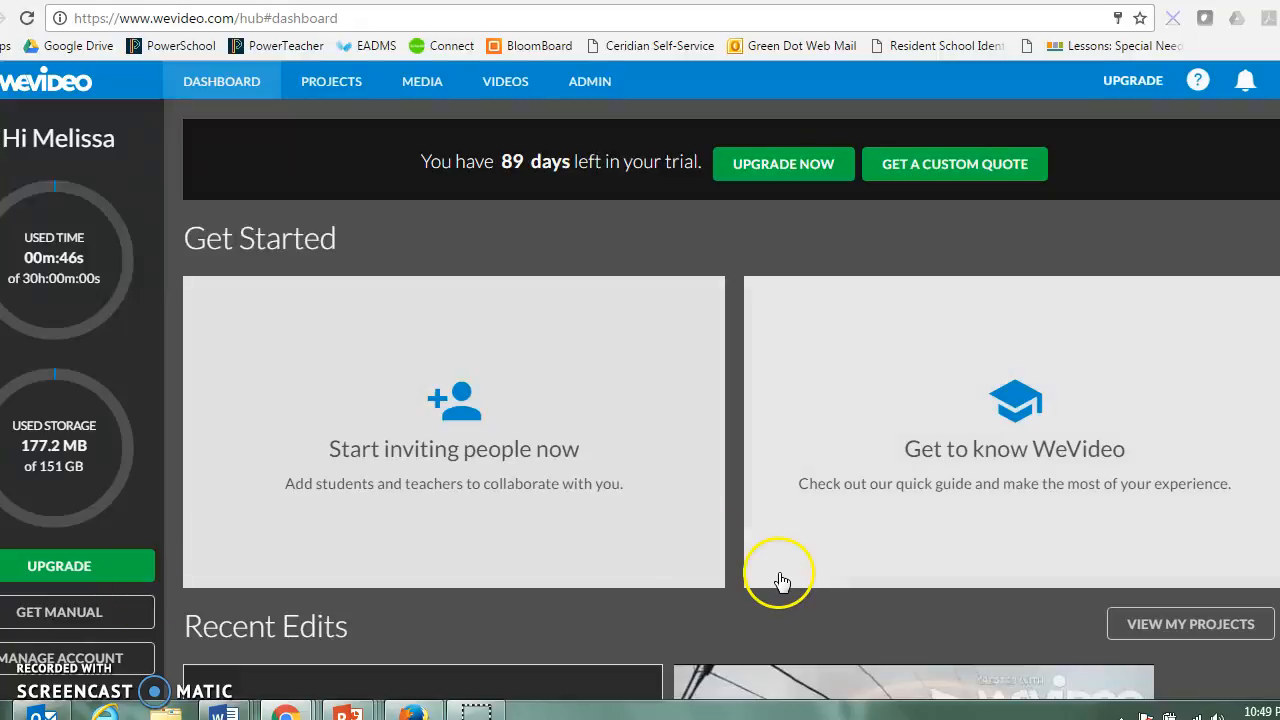
{"action": "left_click", "coordinate": [1246, 82]}
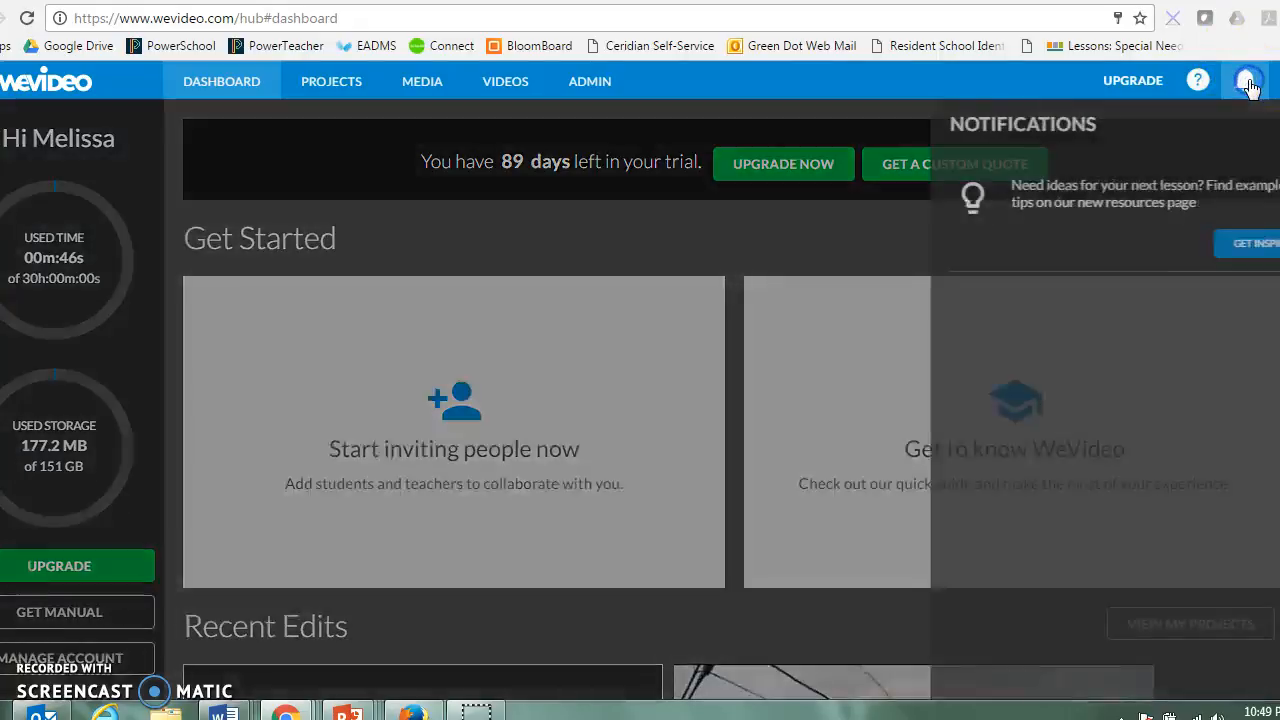
{"action": "left_click", "coordinate": [1248, 84]}
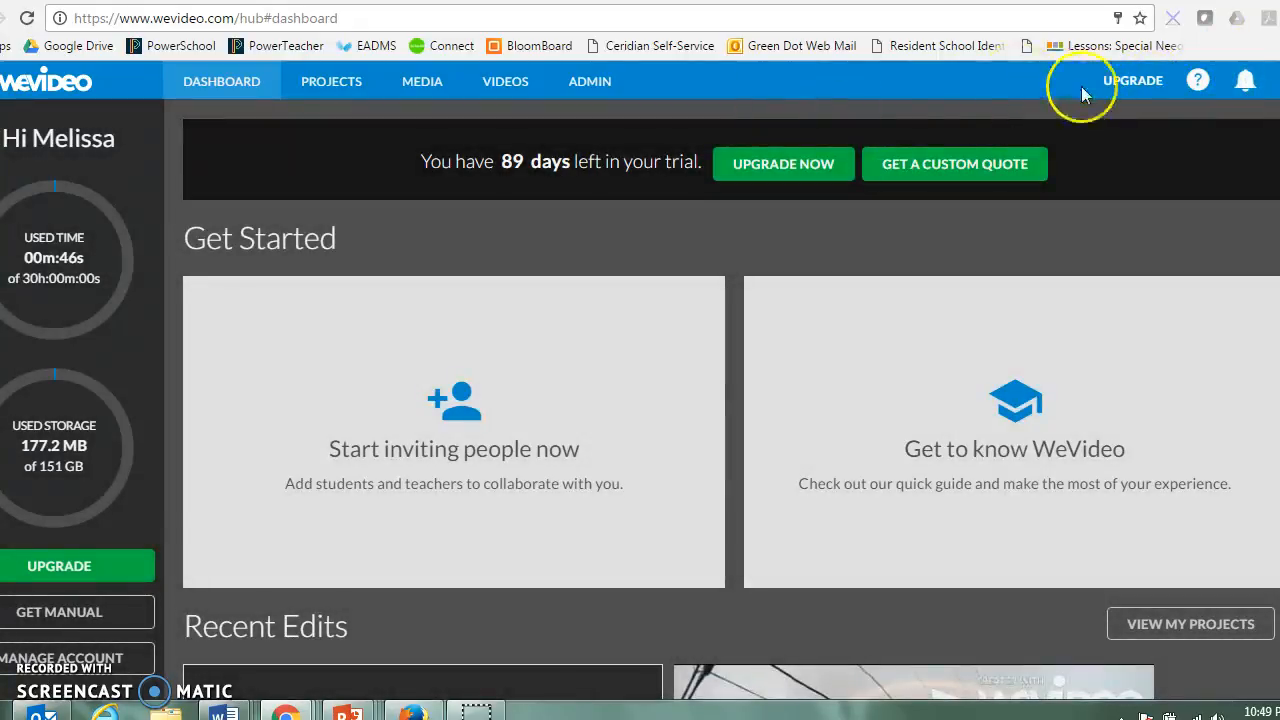
Start the "Let's make a video" tutorial from the help resources and dismiss its introduction.
{"action": "left_click", "coordinate": [1192, 86]}
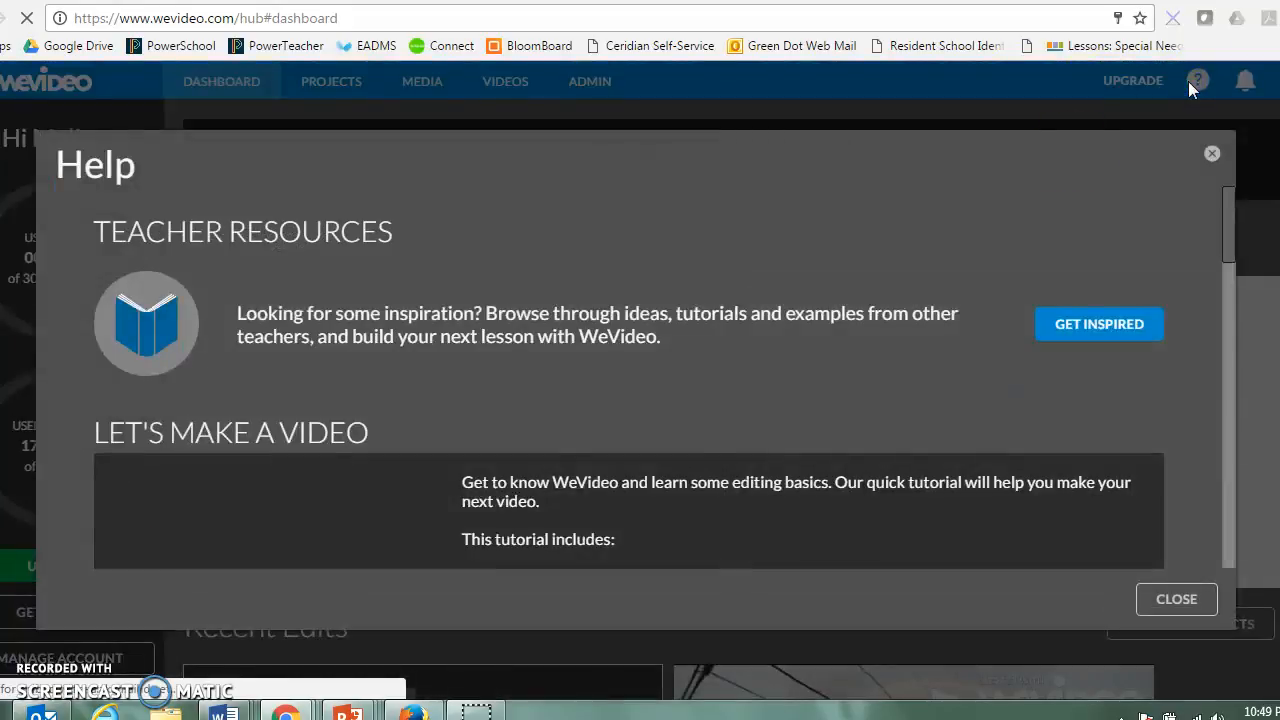
{"action": "scroll", "coordinate": [671, 474], "scroll_direction": "down", "scroll_amount": 3}
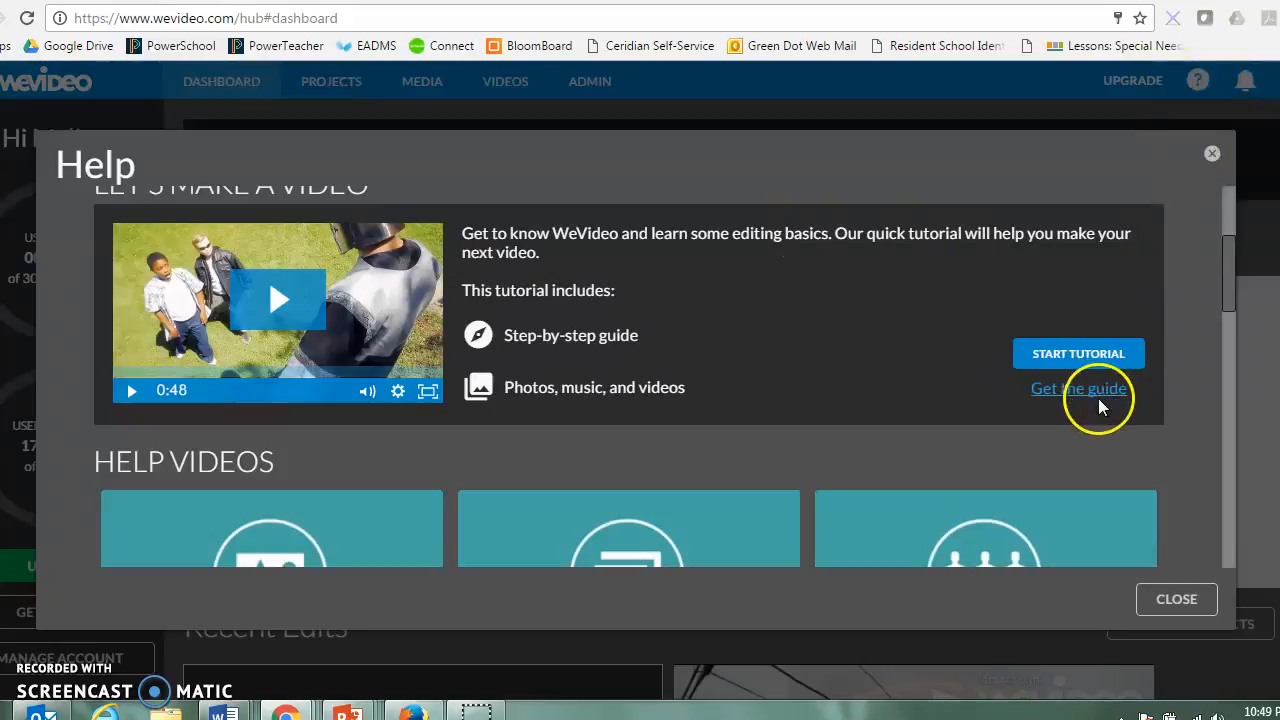
{"action": "left_click", "coordinate": [1106, 360]}
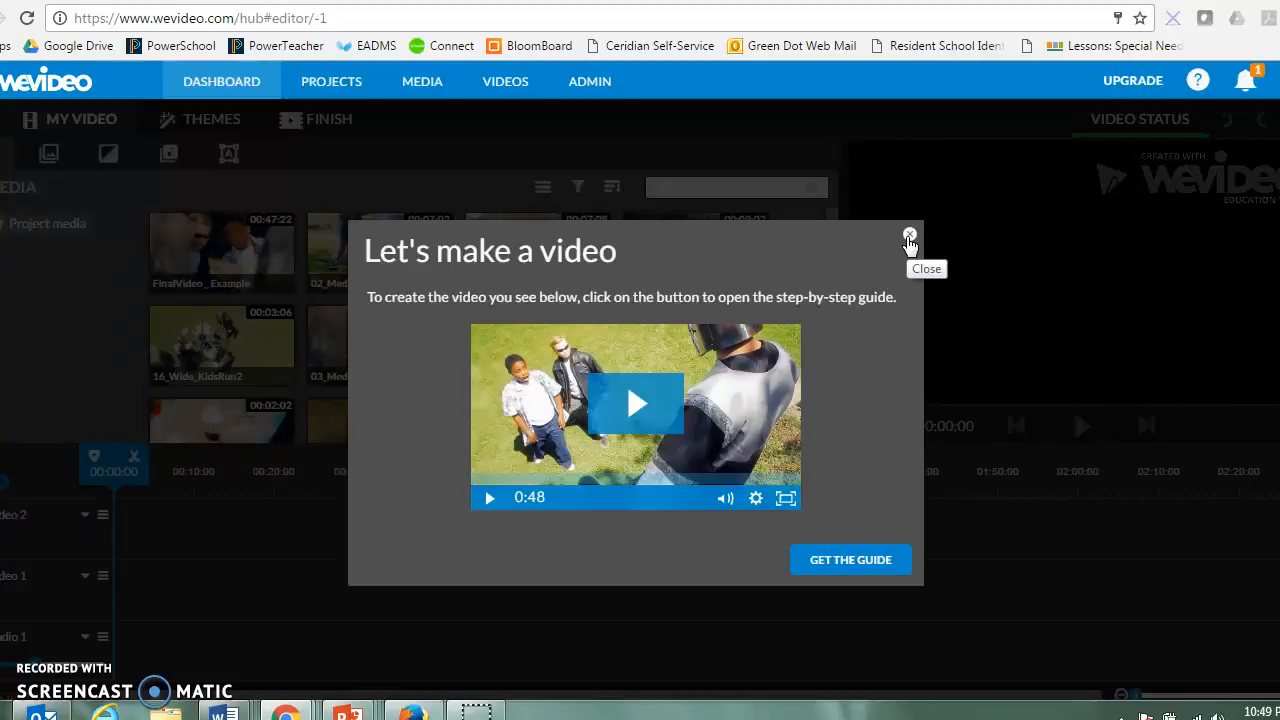
{"action": "left_click", "coordinate": [909, 236]}
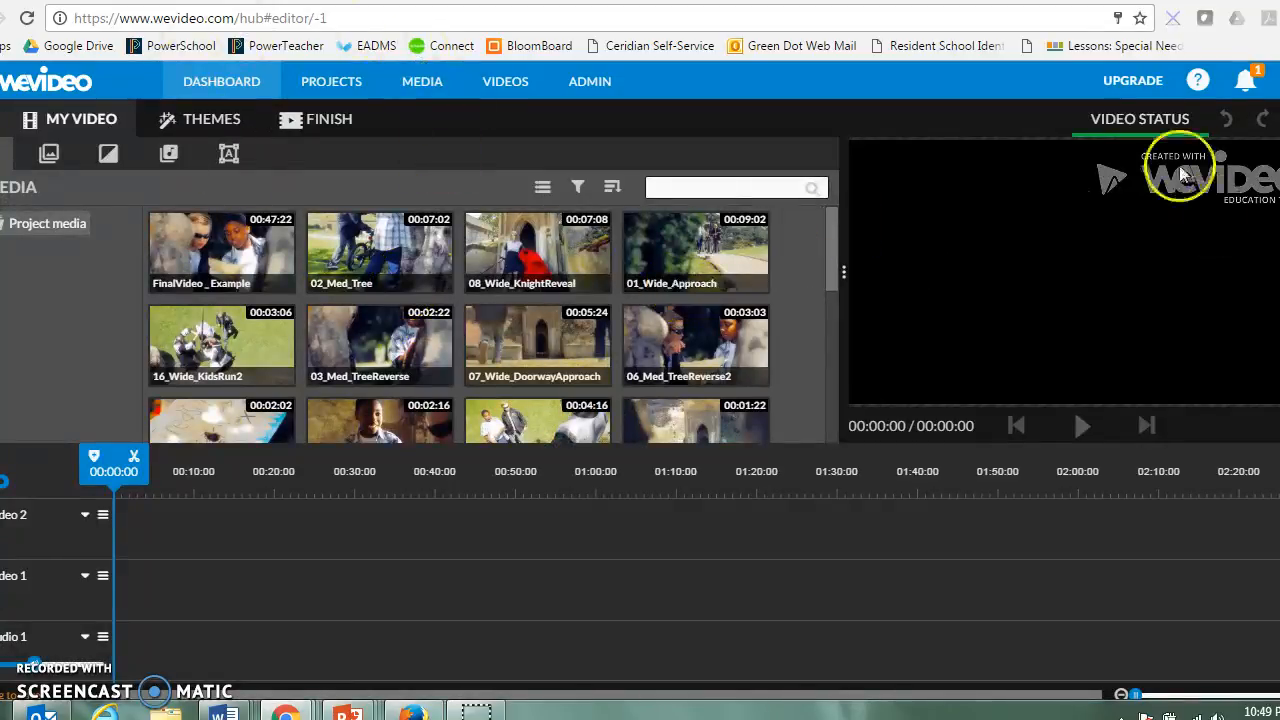
Open the tutorial project's options for saving, changing mode or closing the tutorial.
{"action": "left_click", "coordinate": [76, 119]}
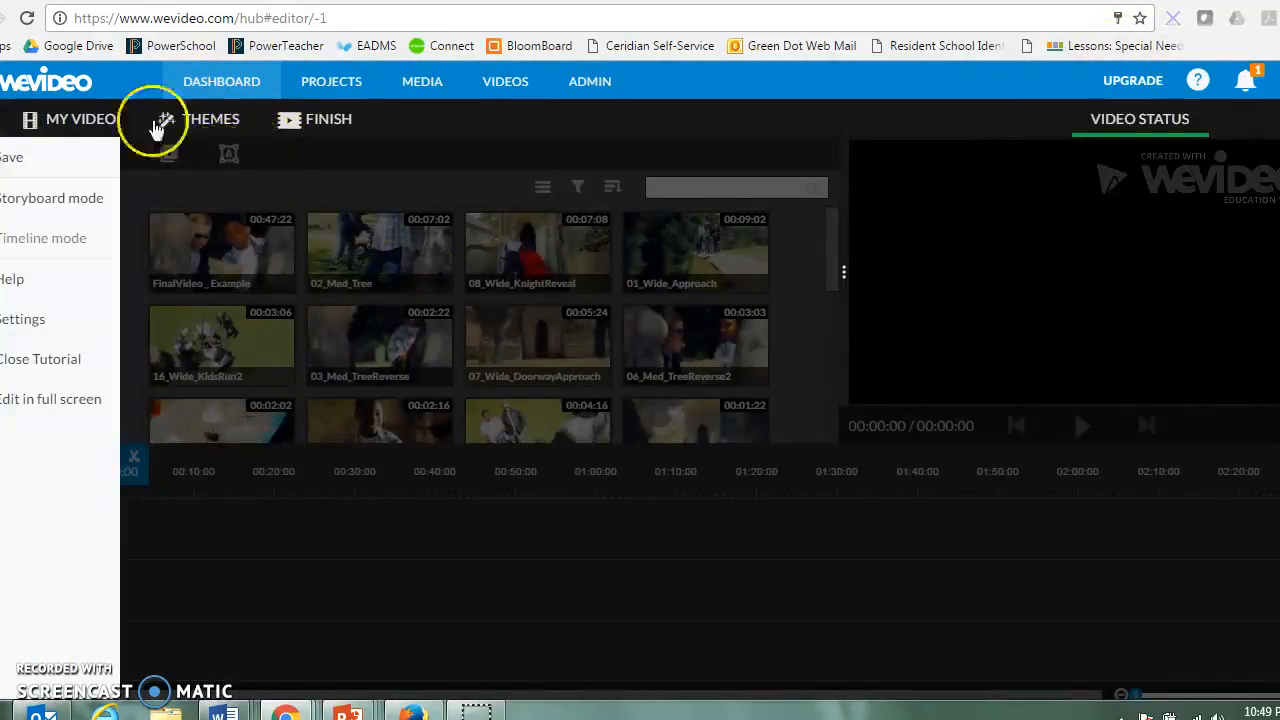